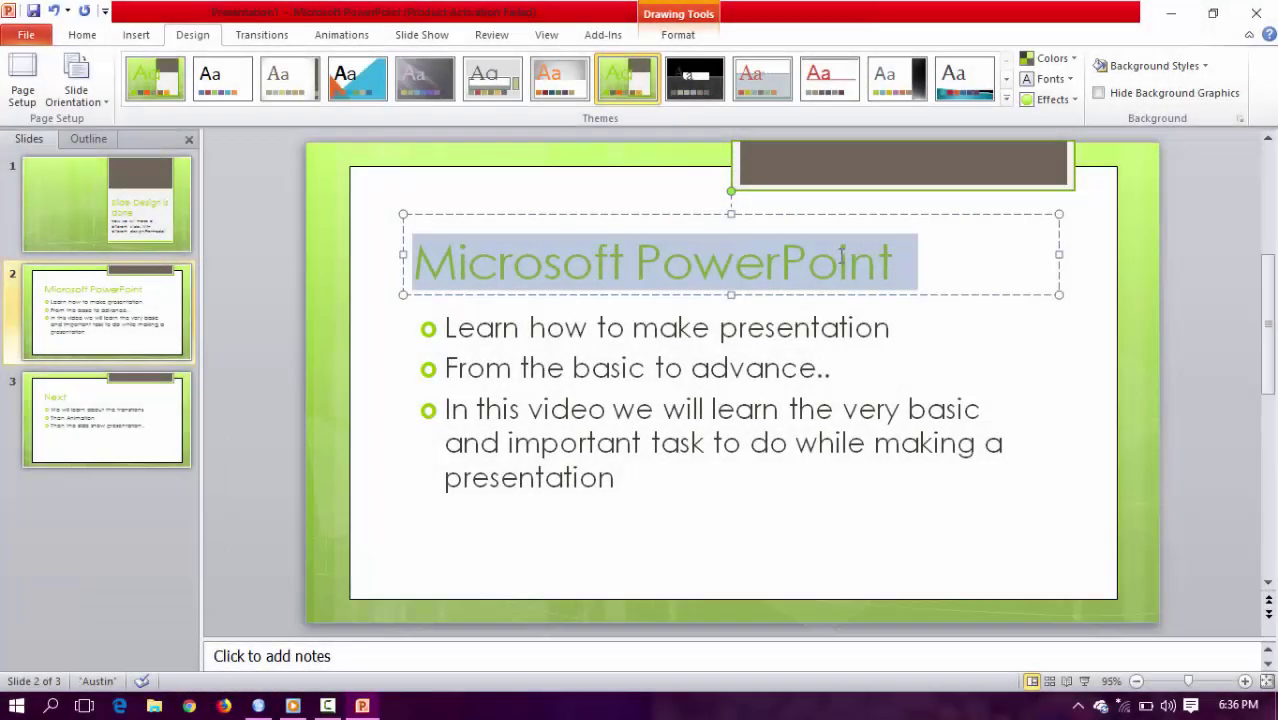
# Step: Select each of slide 2's three bullet lines in turn, then open slide 3, titled Next
pyautogui.tripleClick(700, 328)
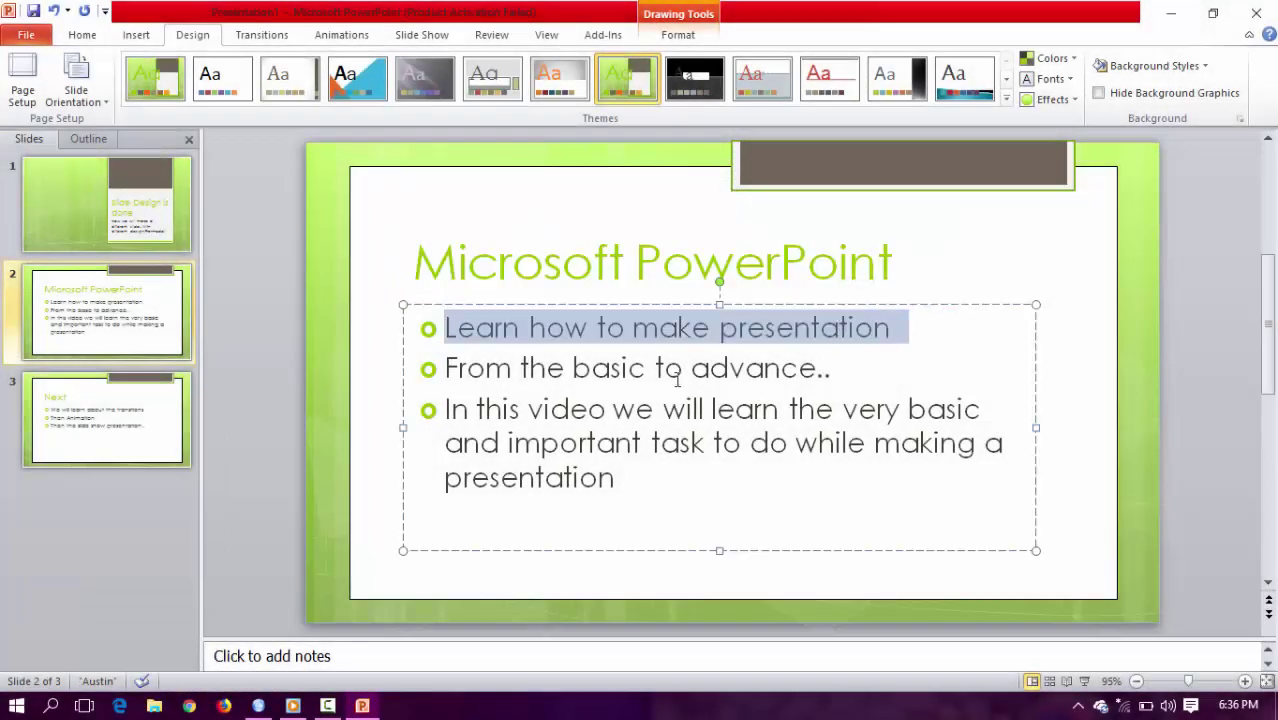
pyautogui.moveTo(449, 367); pyautogui.dragTo(743, 364)
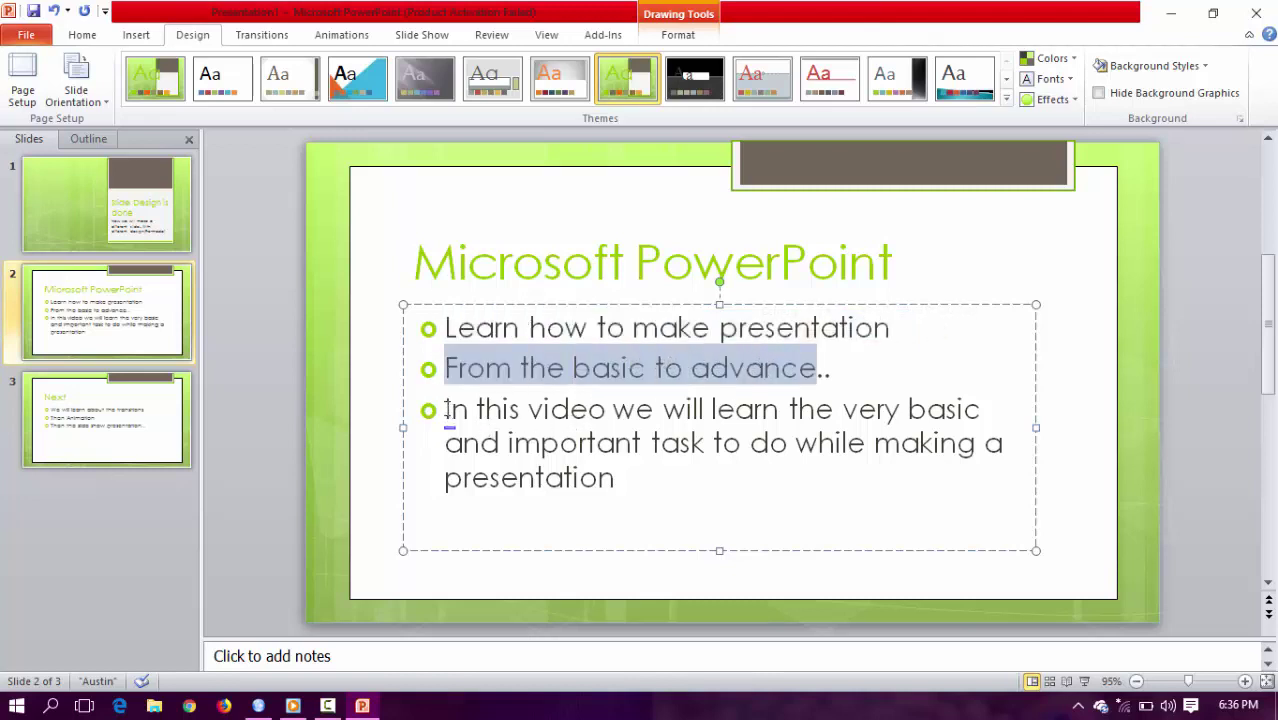
pyautogui.moveTo(447, 410)
pyautogui.mouseDown()
pyautogui.moveTo(903, 422)
pyautogui.moveTo(661, 472)
pyautogui.mouseUp()
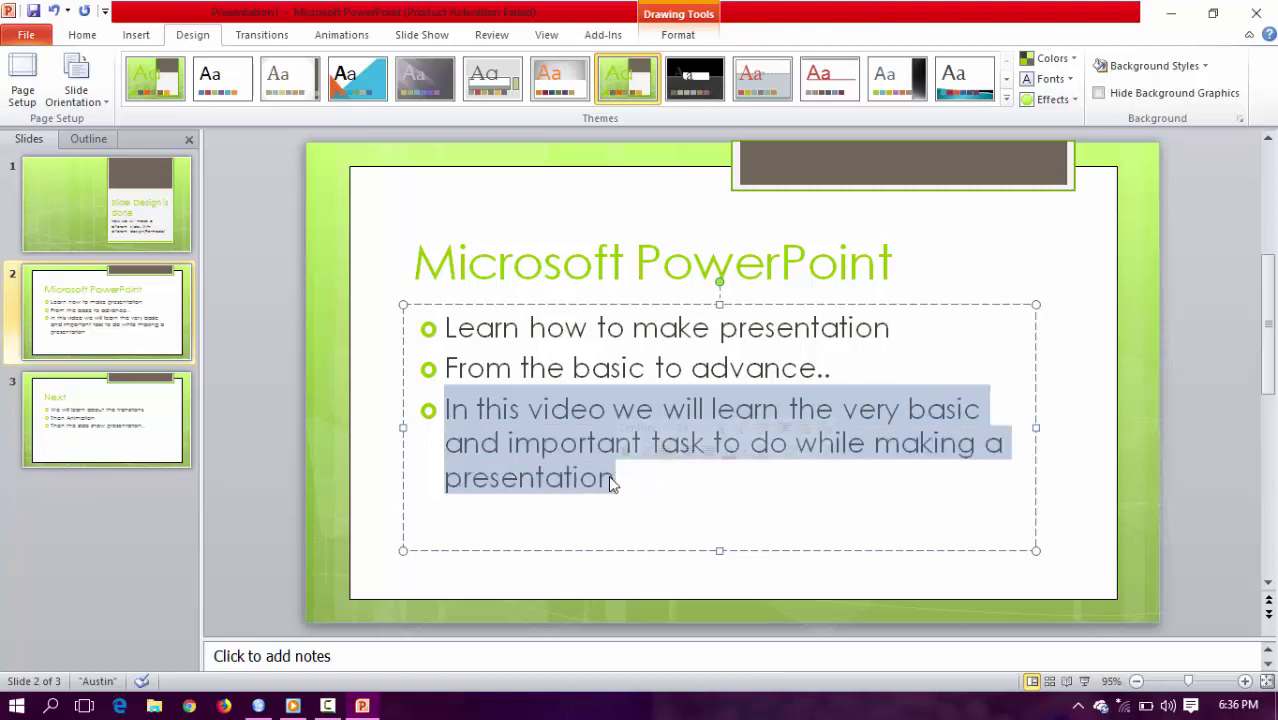
pyautogui.click(152, 425)
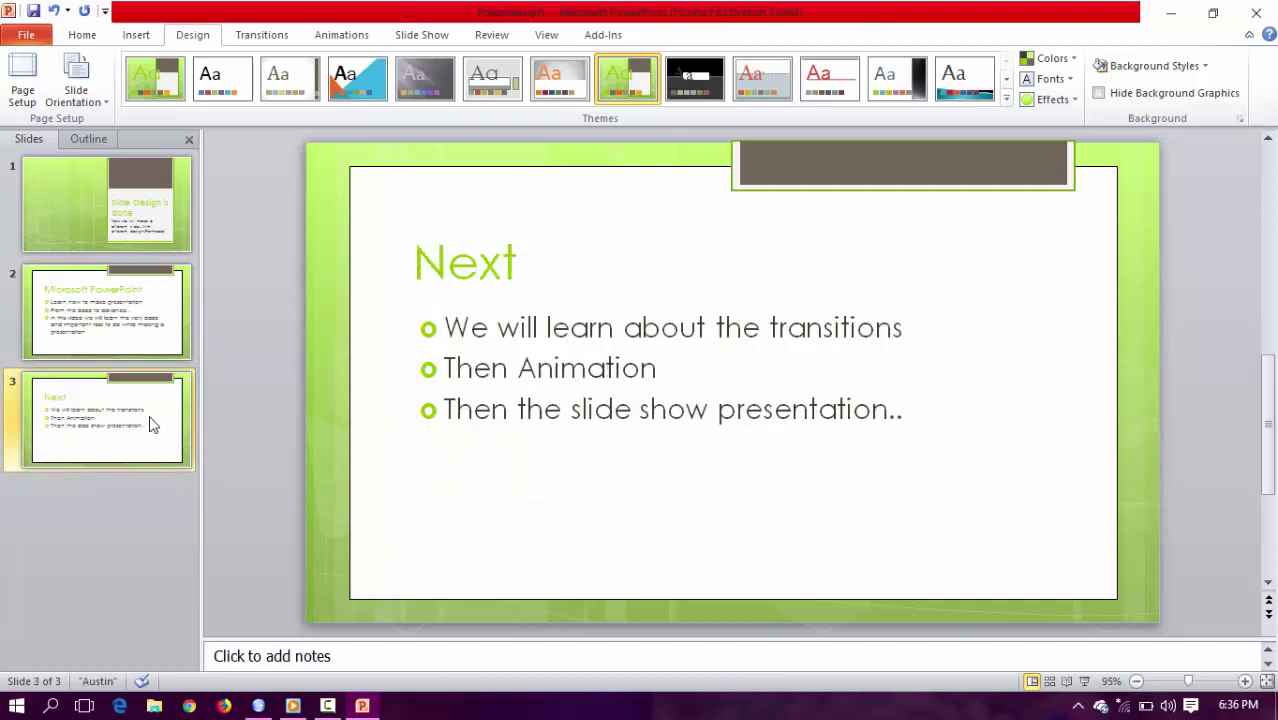
# Step: Apply the Uncover transition to the Next slide
pyautogui.click(438, 265)
pyautogui.doubleClick(487, 262)
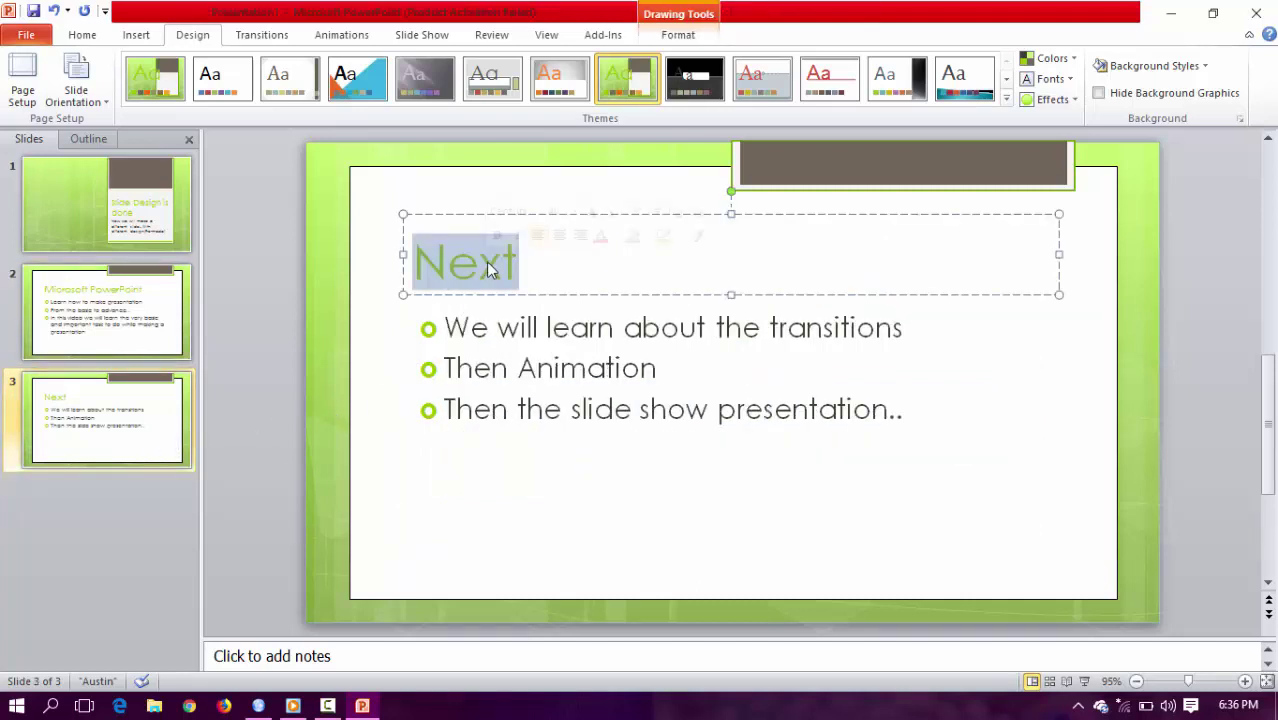
pyautogui.tripleClick(478, 328)
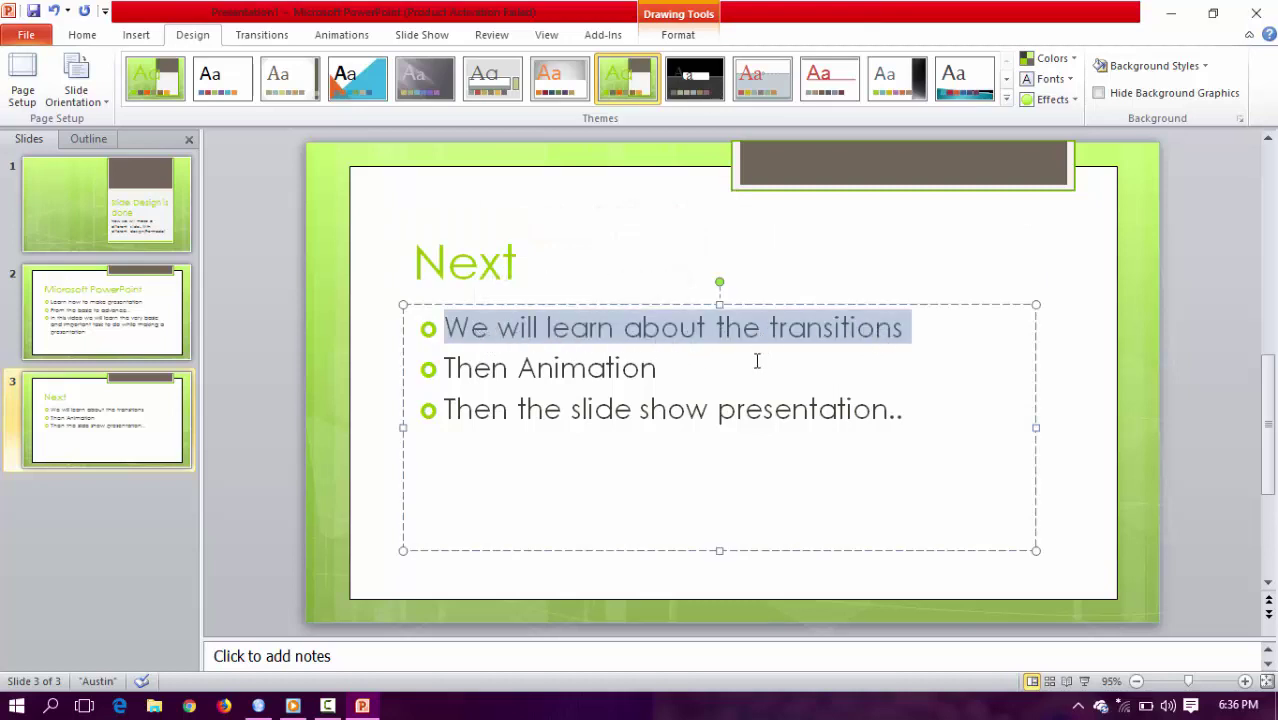
pyautogui.click(272, 35)
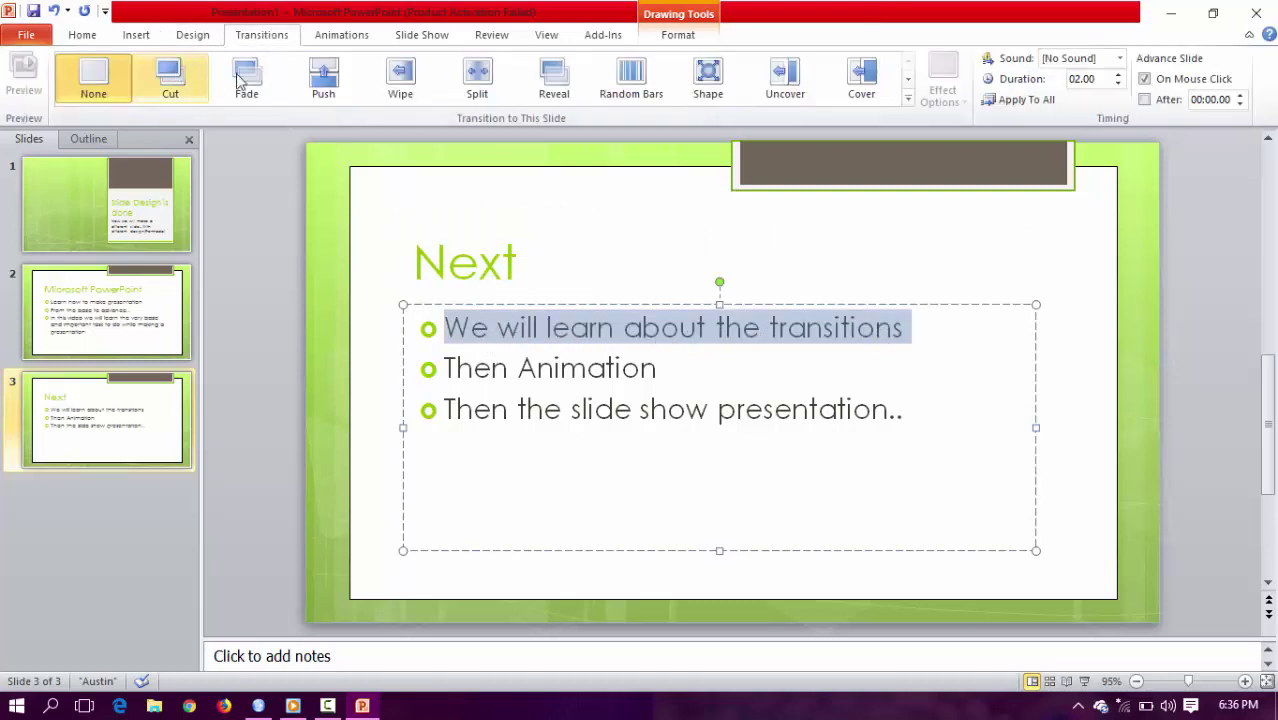
pyautogui.click(785, 80)
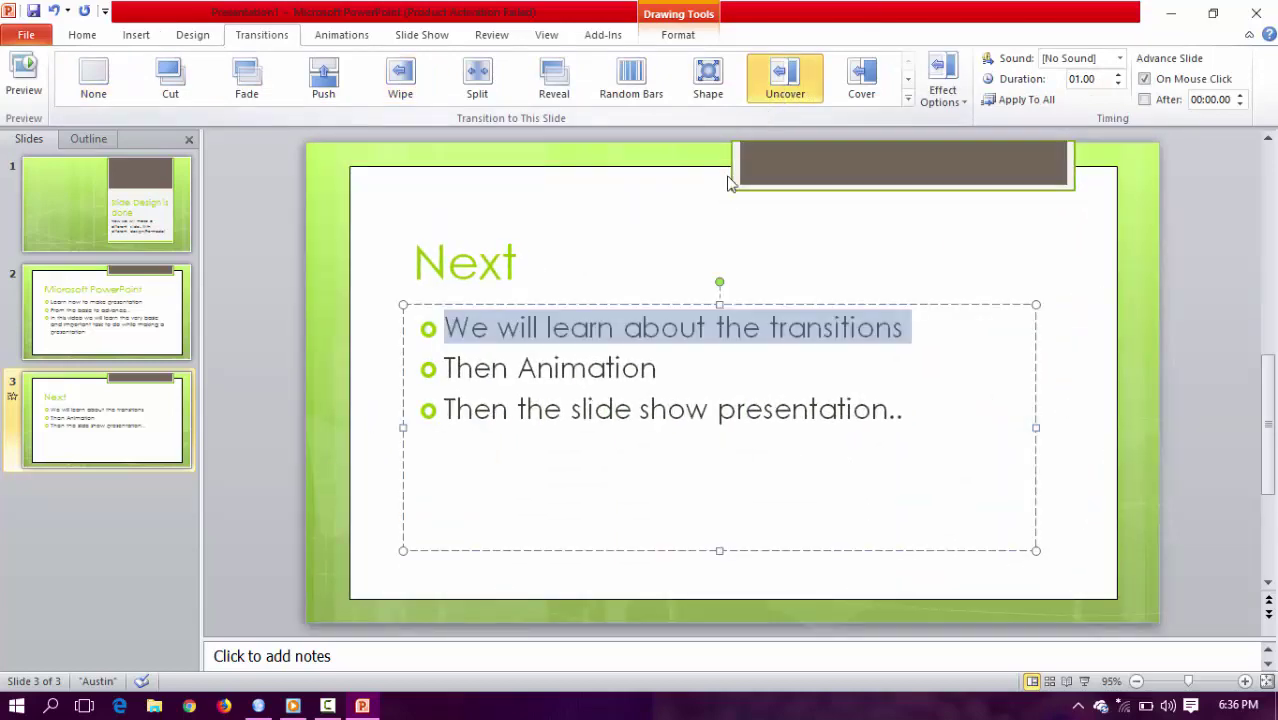
# Step: Give the Next slide's bullet text box a Fly In animation, then select its last bullet line
pyautogui.moveTo(447, 368); pyautogui.dragTo(585, 366)
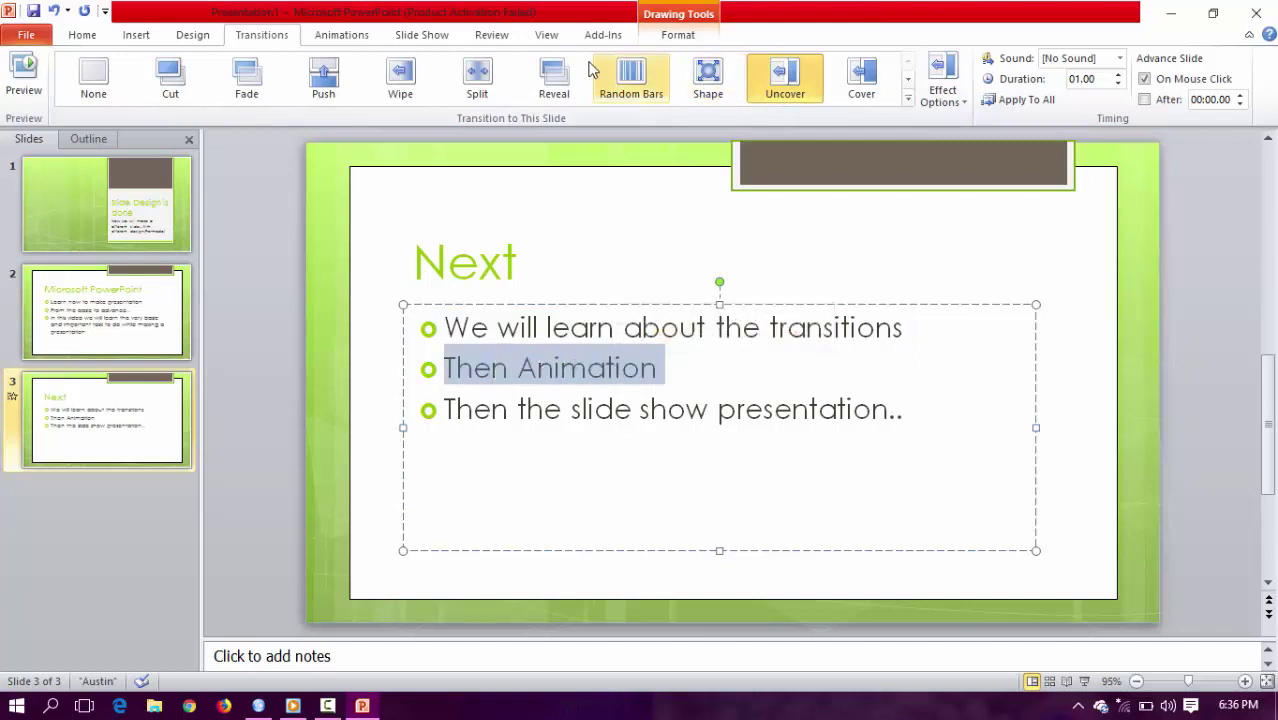
pyautogui.click(340, 36)
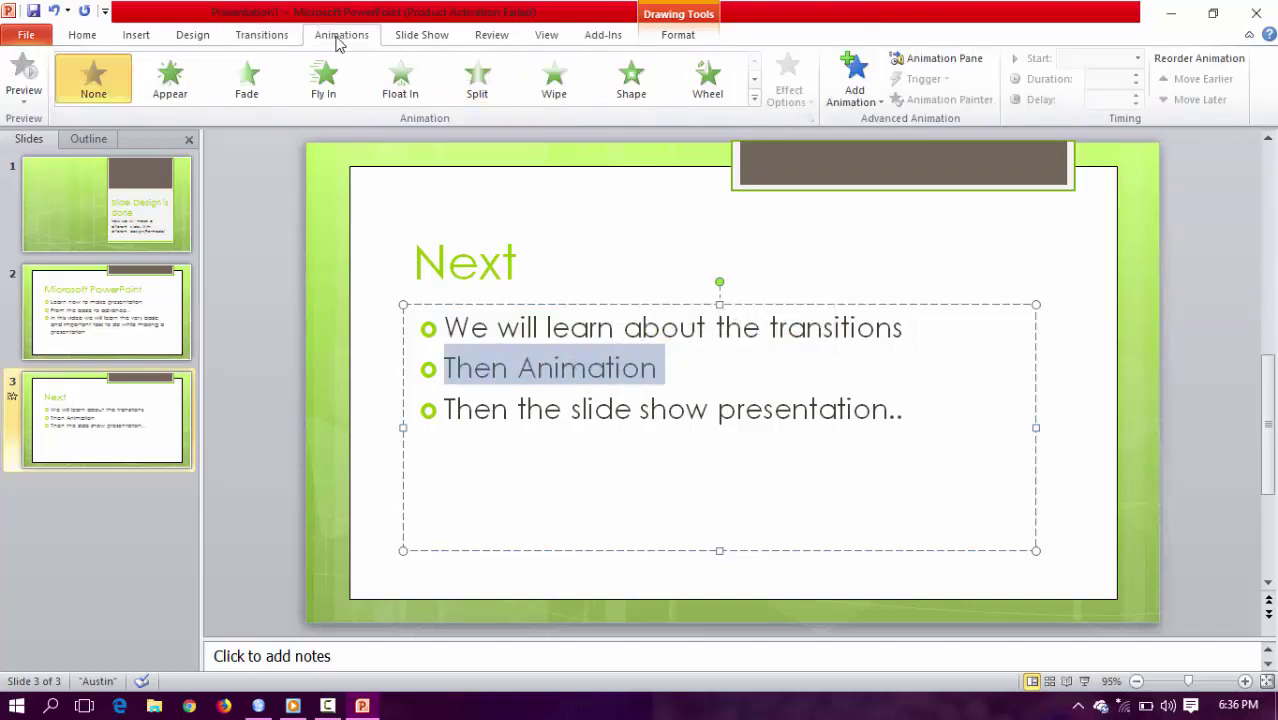
pyautogui.click(333, 93)
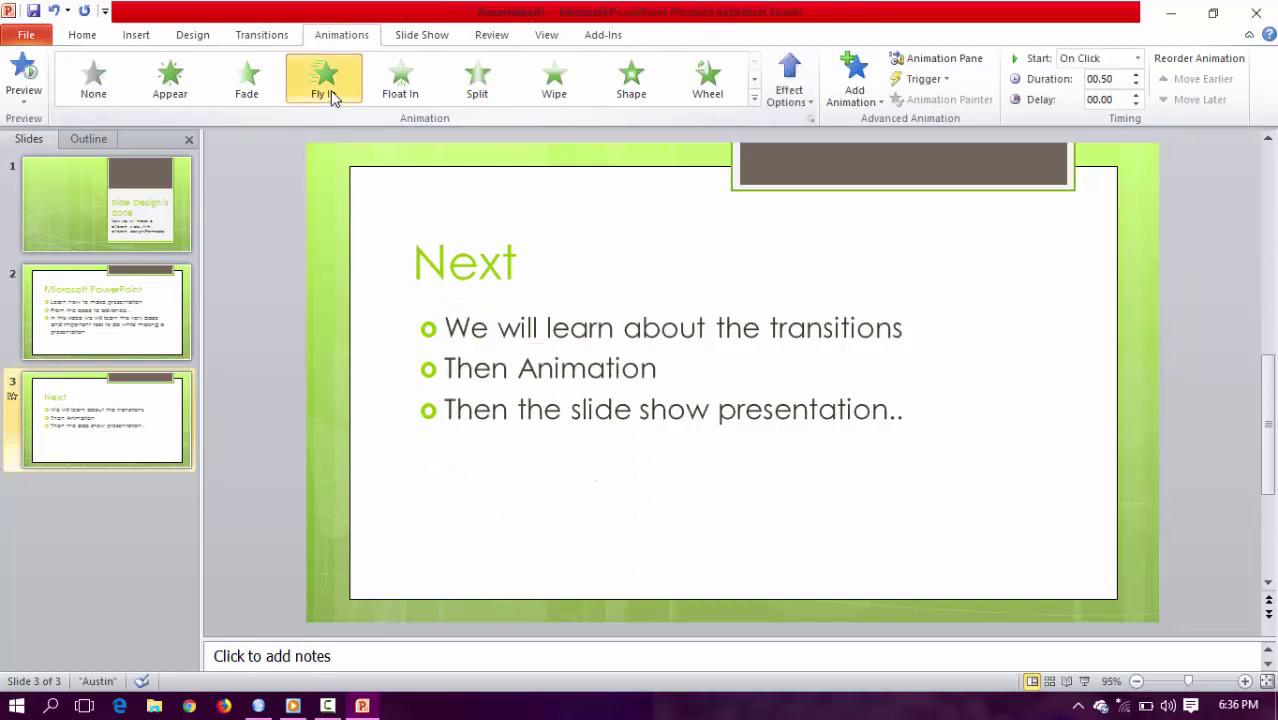
pyautogui.click(614, 409)
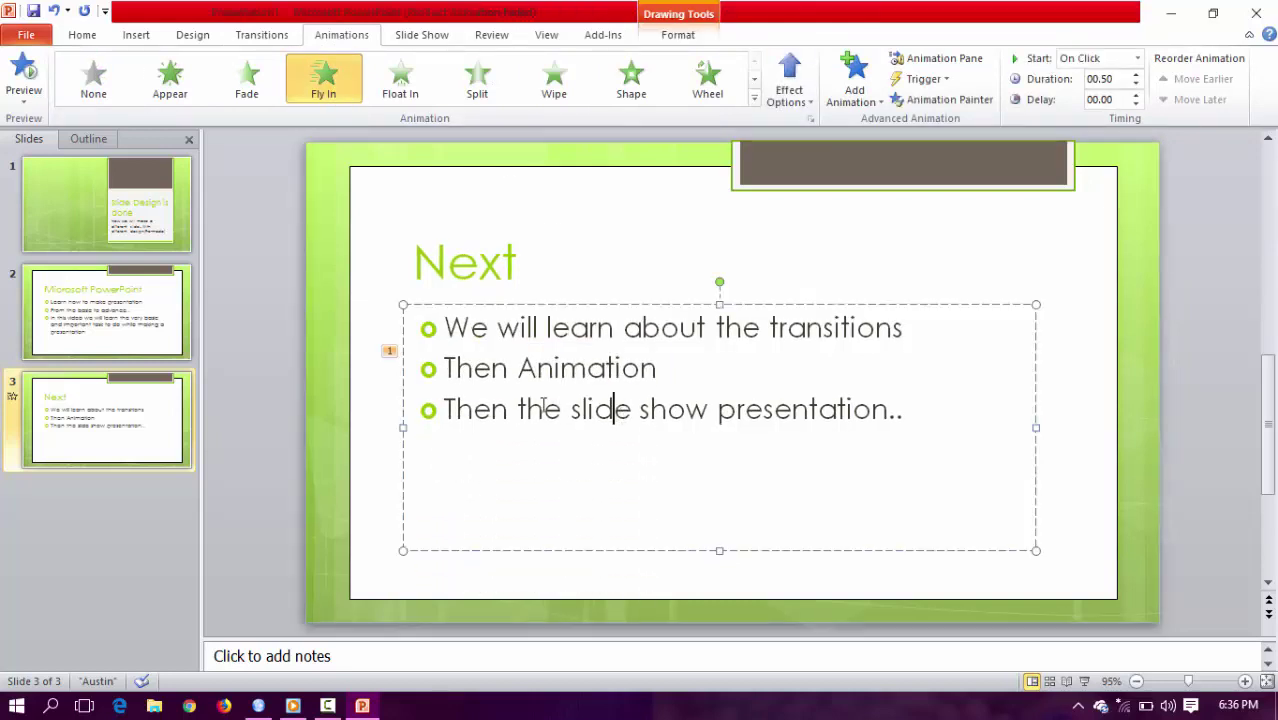
pyautogui.moveTo(444, 409); pyautogui.dragTo(785, 398)
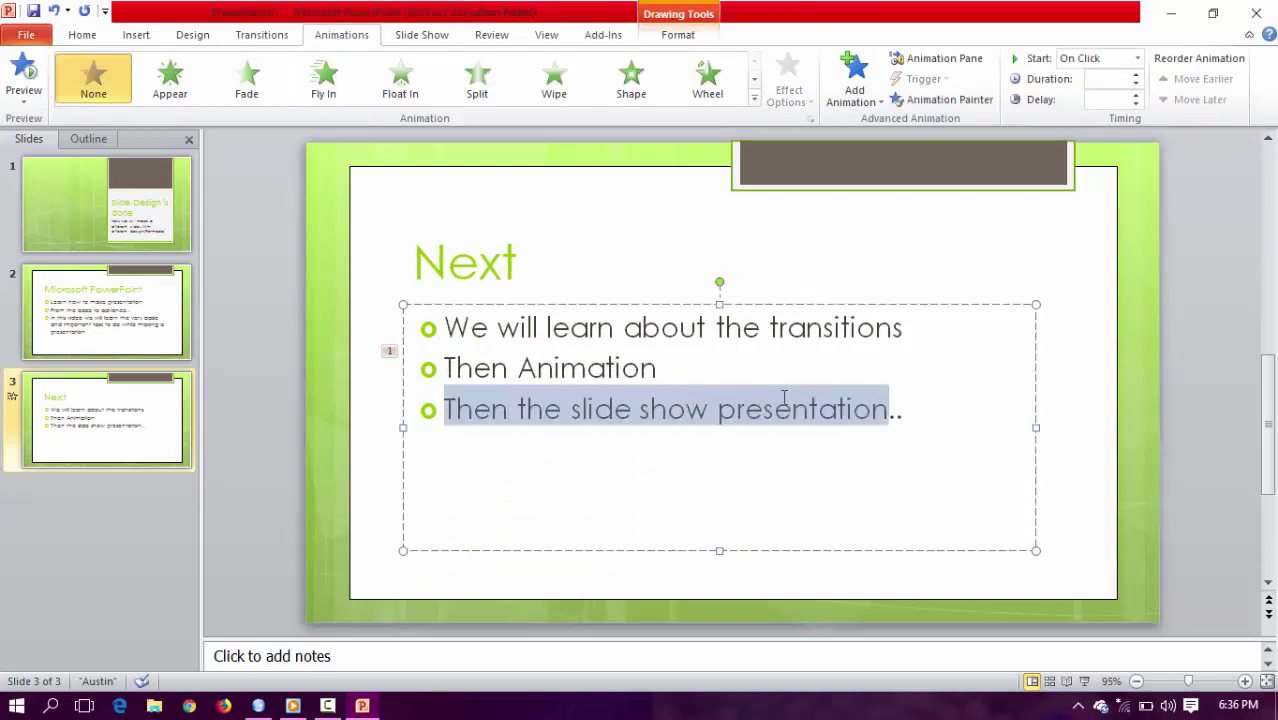
pyautogui.moveTo(901, 405); pyautogui.dragTo(910, 408)
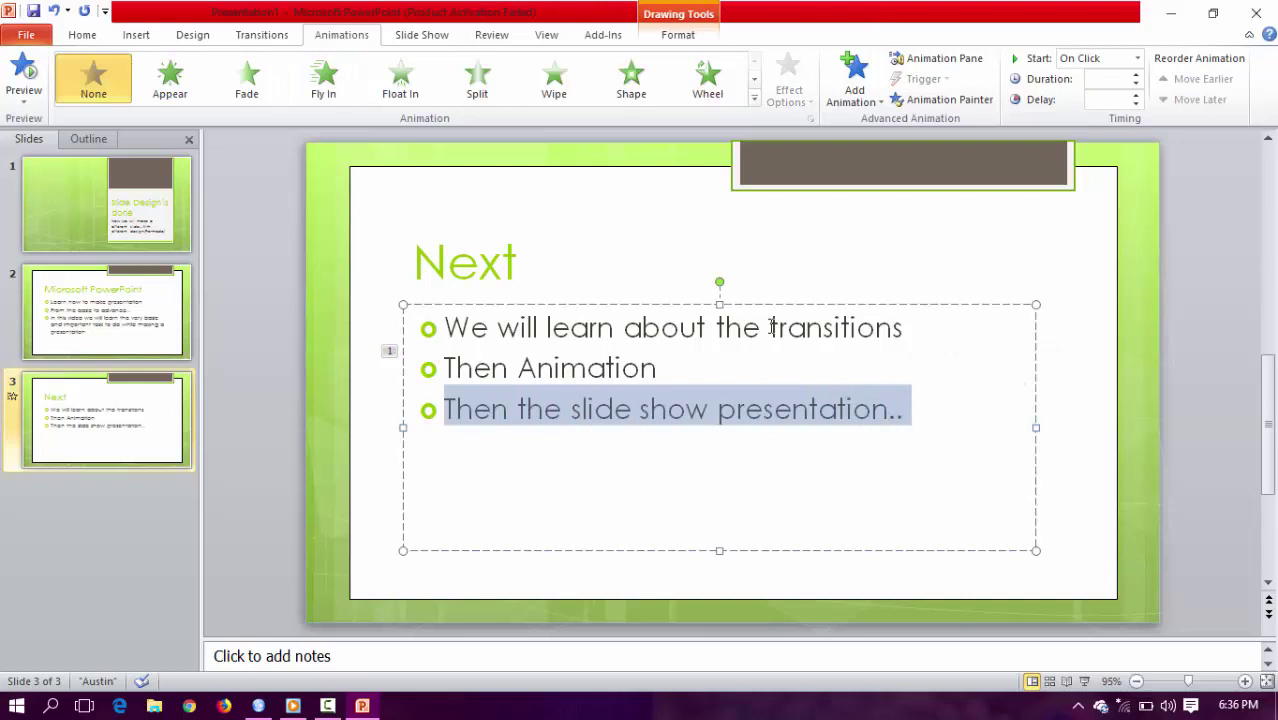
# Step: Play the slide show from the current slide and reveal its next bullet
pyautogui.click(410, 34)
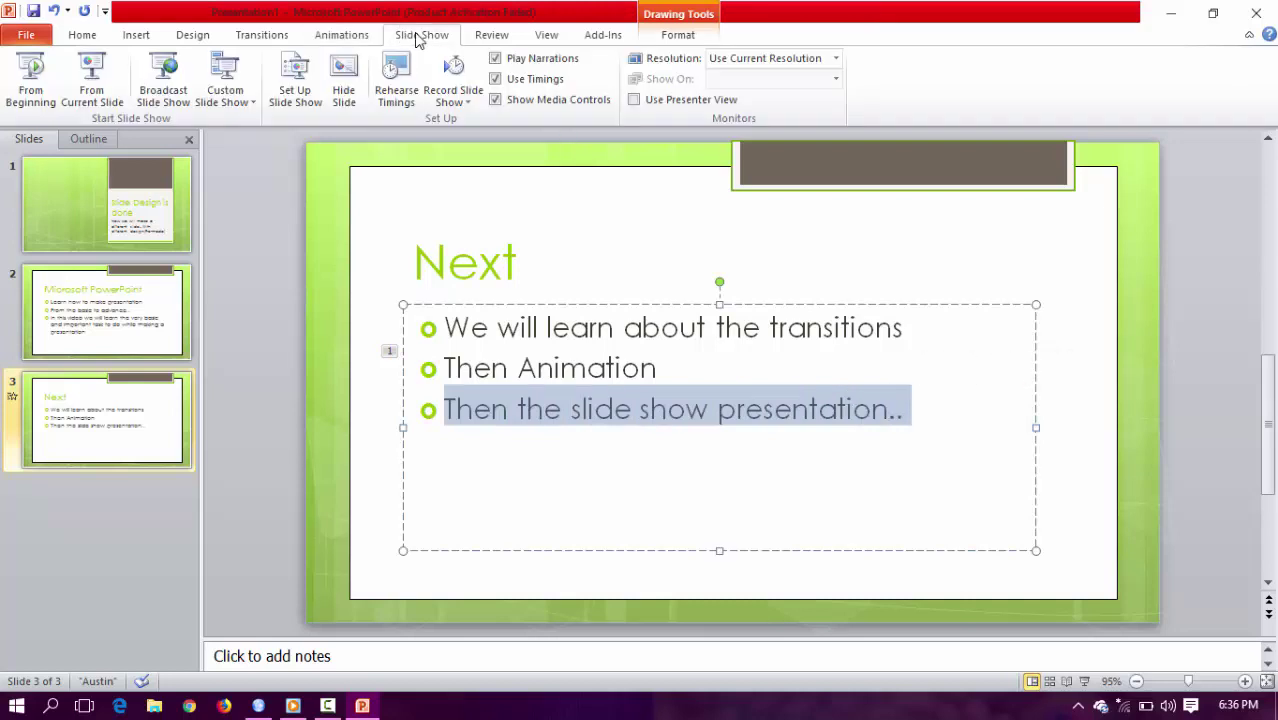
pyautogui.click(104, 94)
pyautogui.click(899, 168)
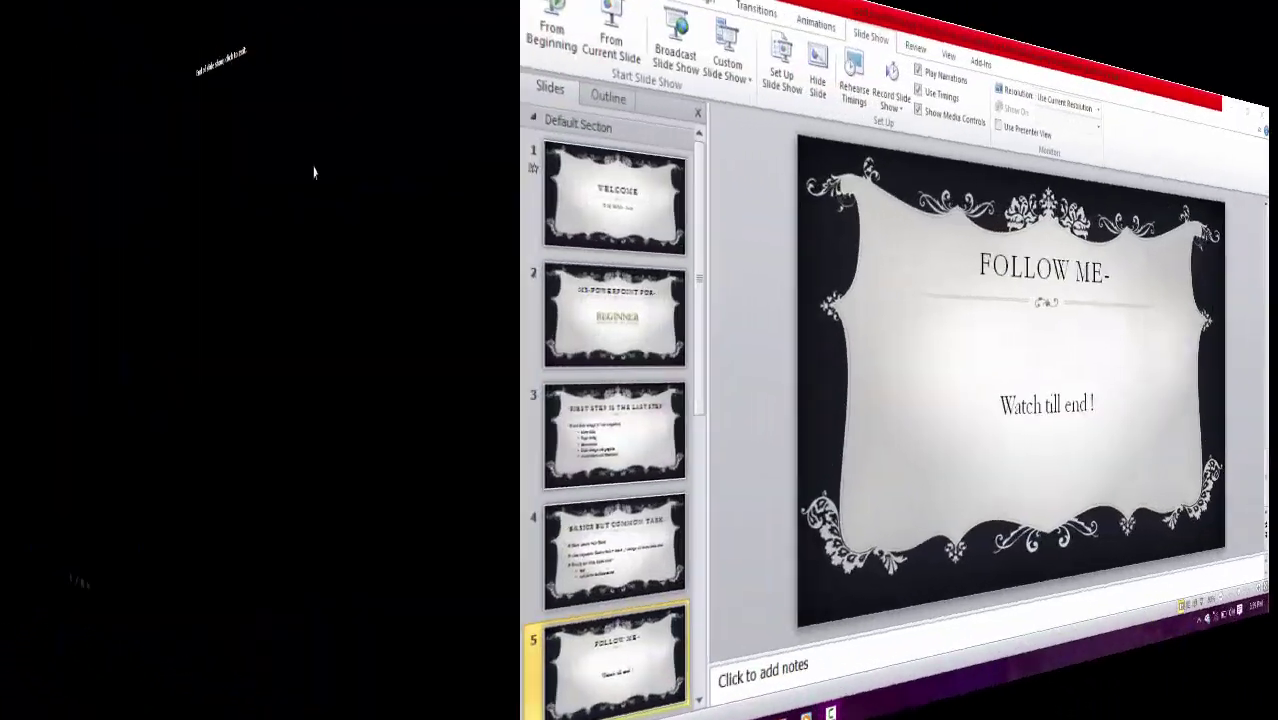
# Step: Play the slide show from the beginning, advancing through every slide to the end
pyautogui.moveTo(327, 705)
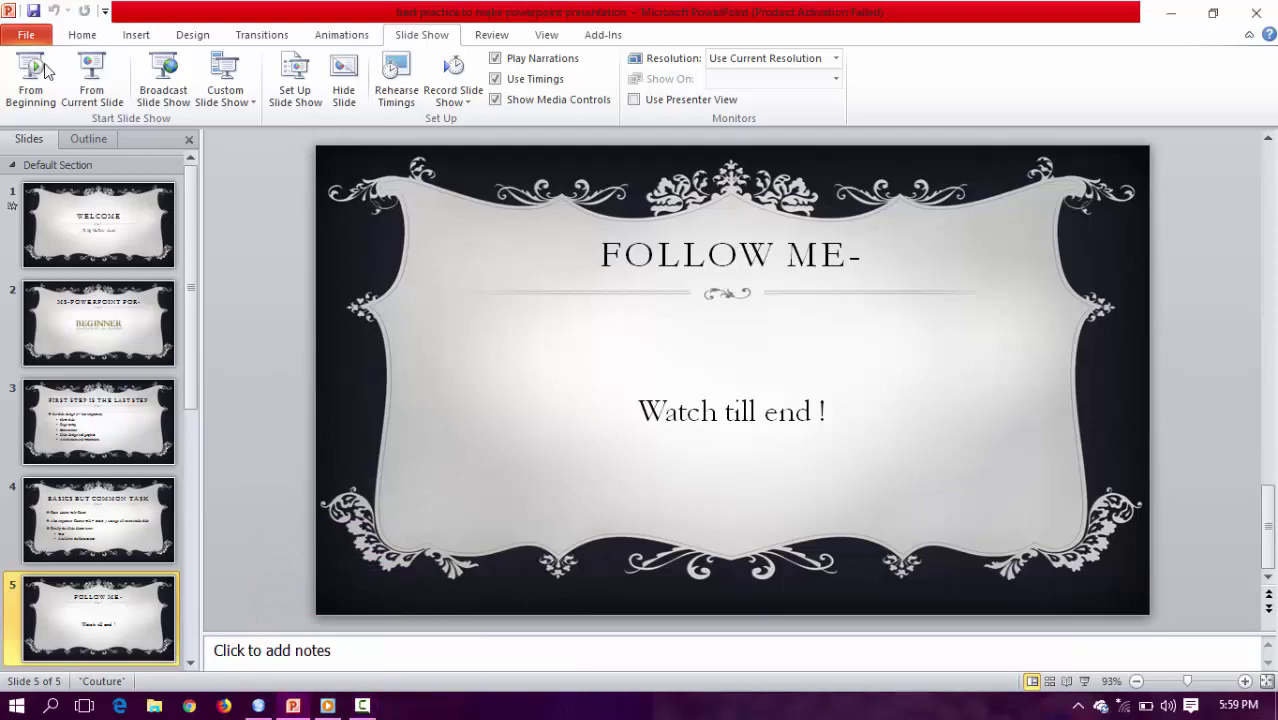
pyautogui.click(8, 84)
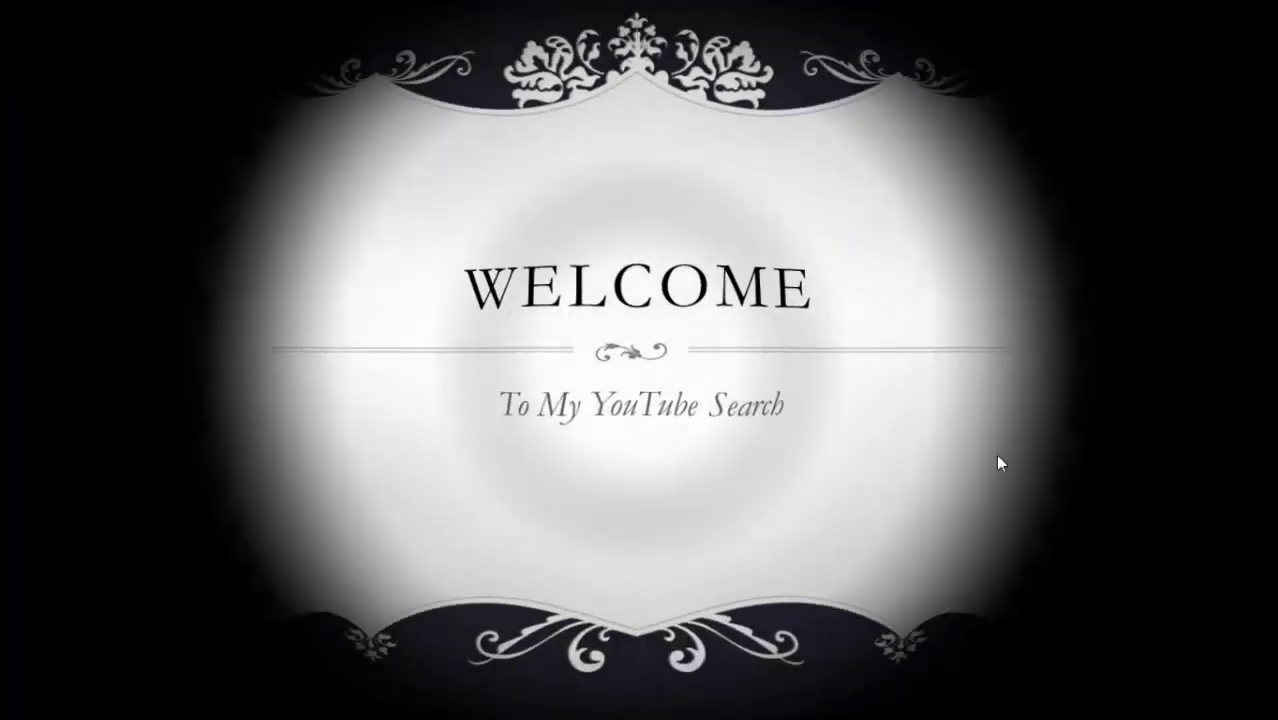
pyautogui.press('Right')
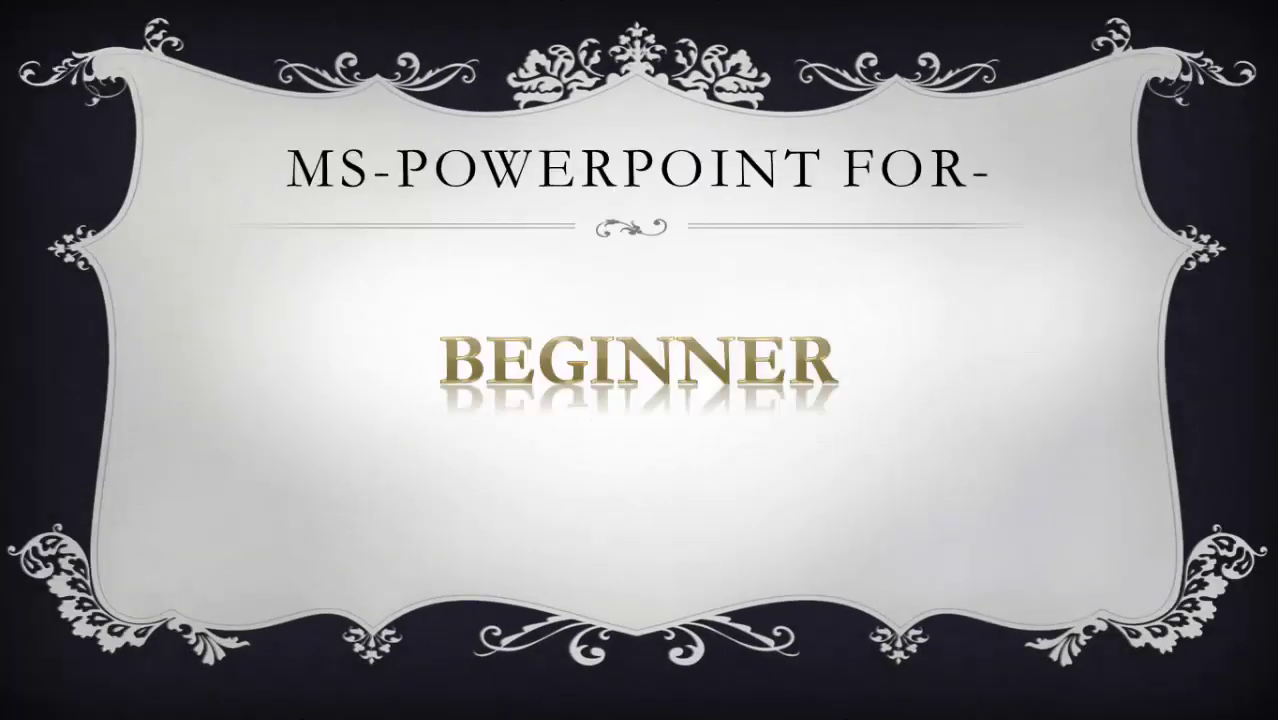
pyautogui.press('Right')
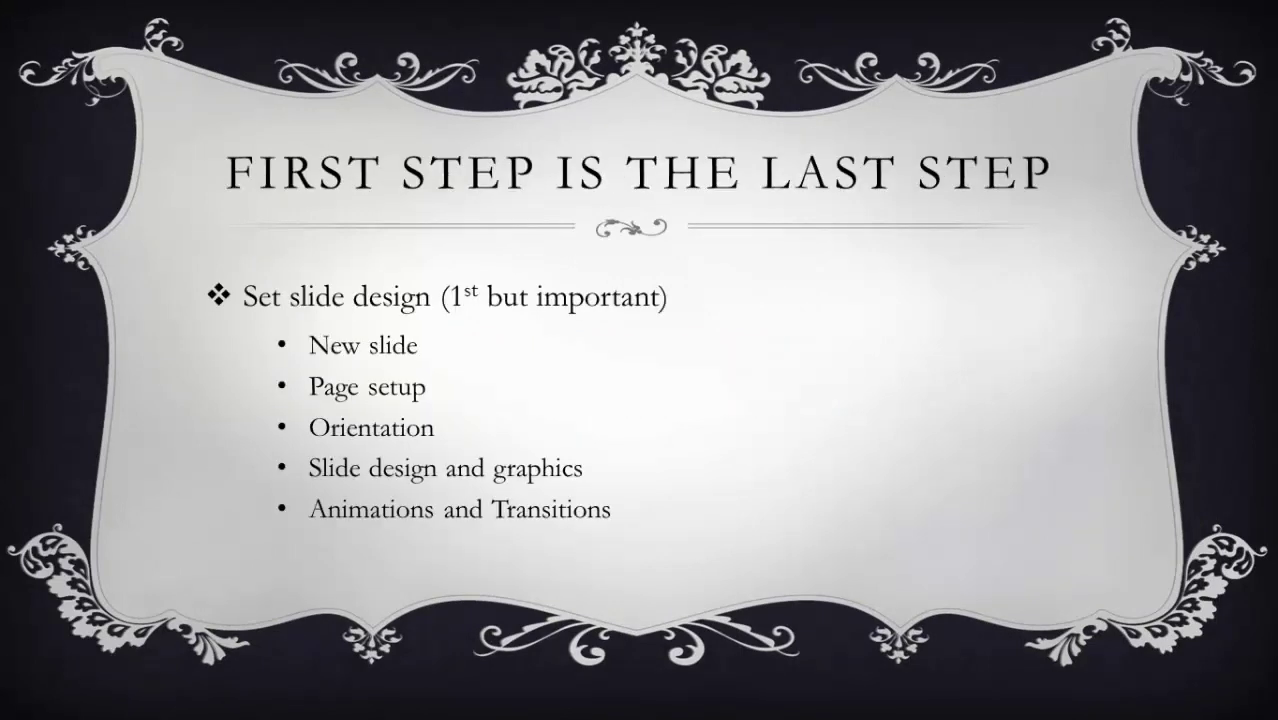
pyautogui.press('Right')
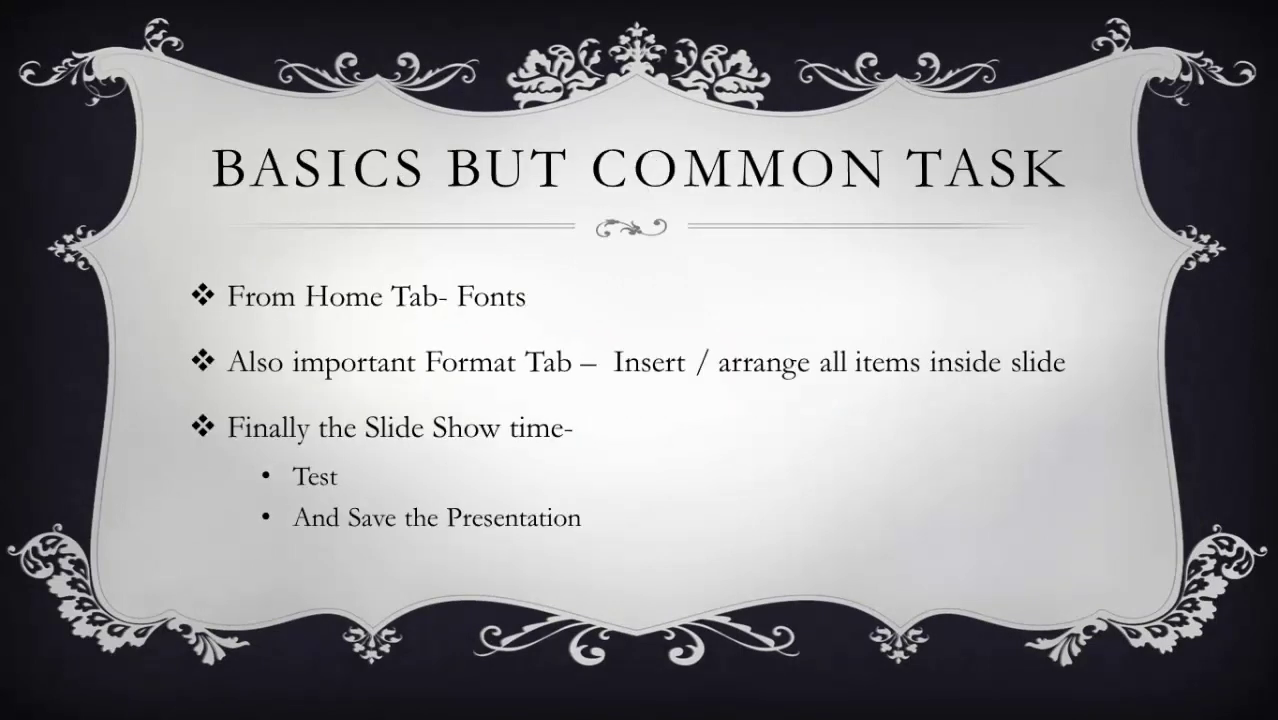
pyautogui.press('Right')
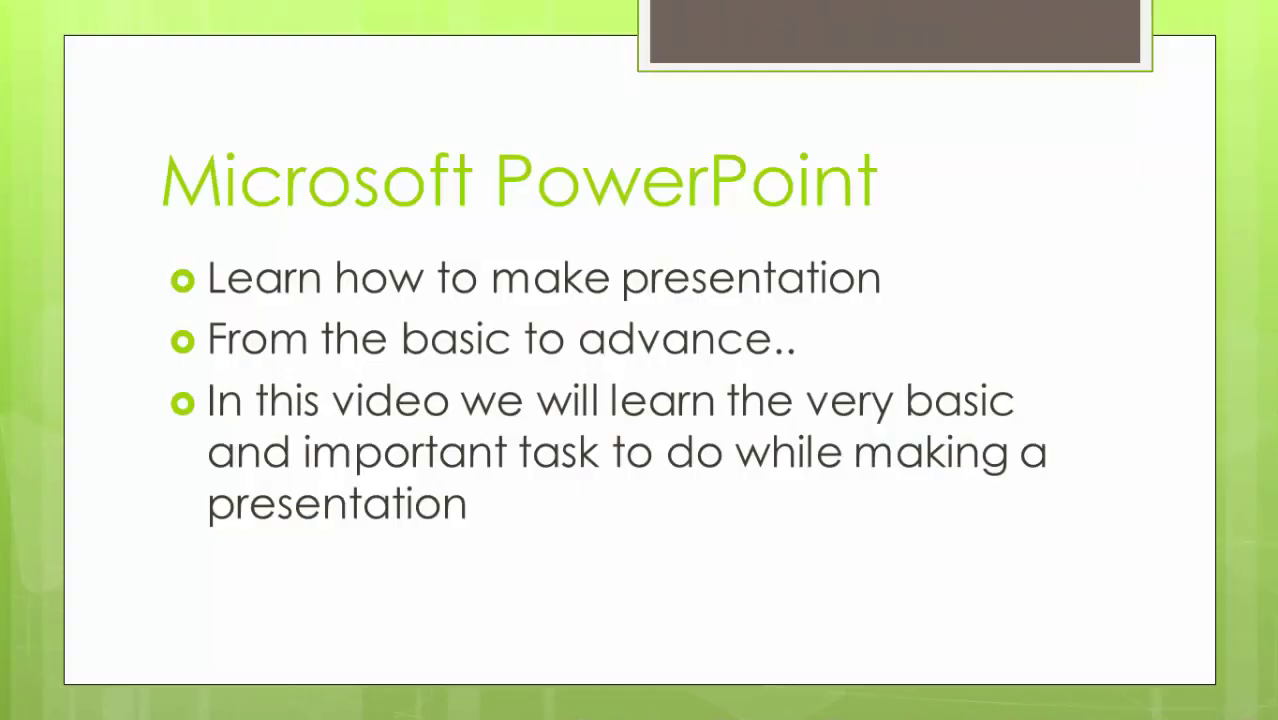
pyautogui.press('Right')
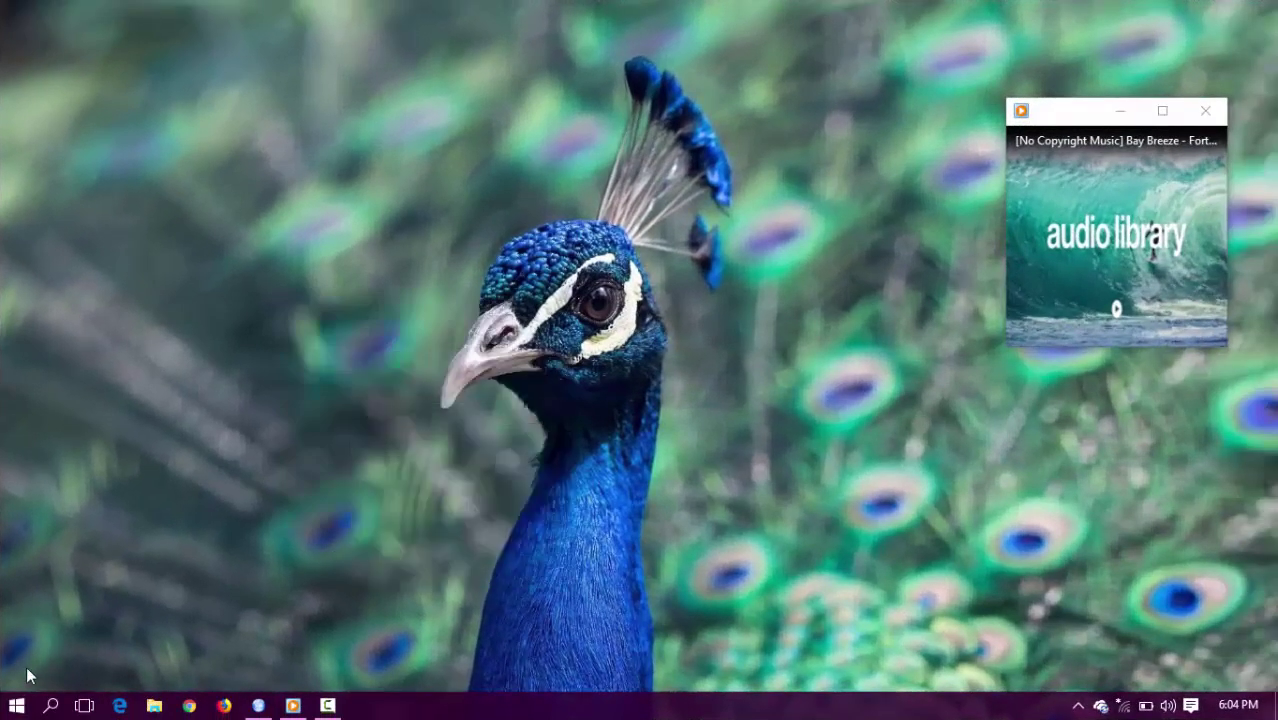
# Step: Launch Microsoft PowerPoint 2010 from the Microsoft Office folder under All apps in the Start menu
pyautogui.click(16, 706)
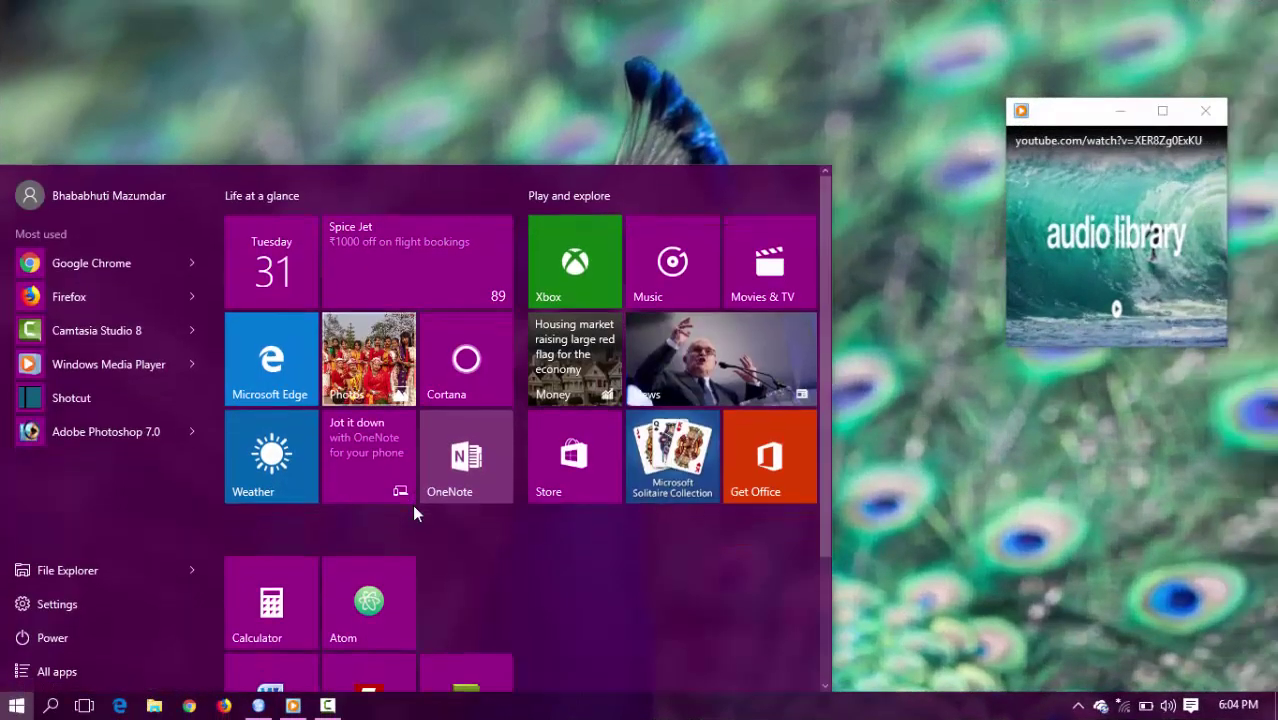
pyautogui.click(64, 684)
pyautogui.scroll(-3, 108, 465)
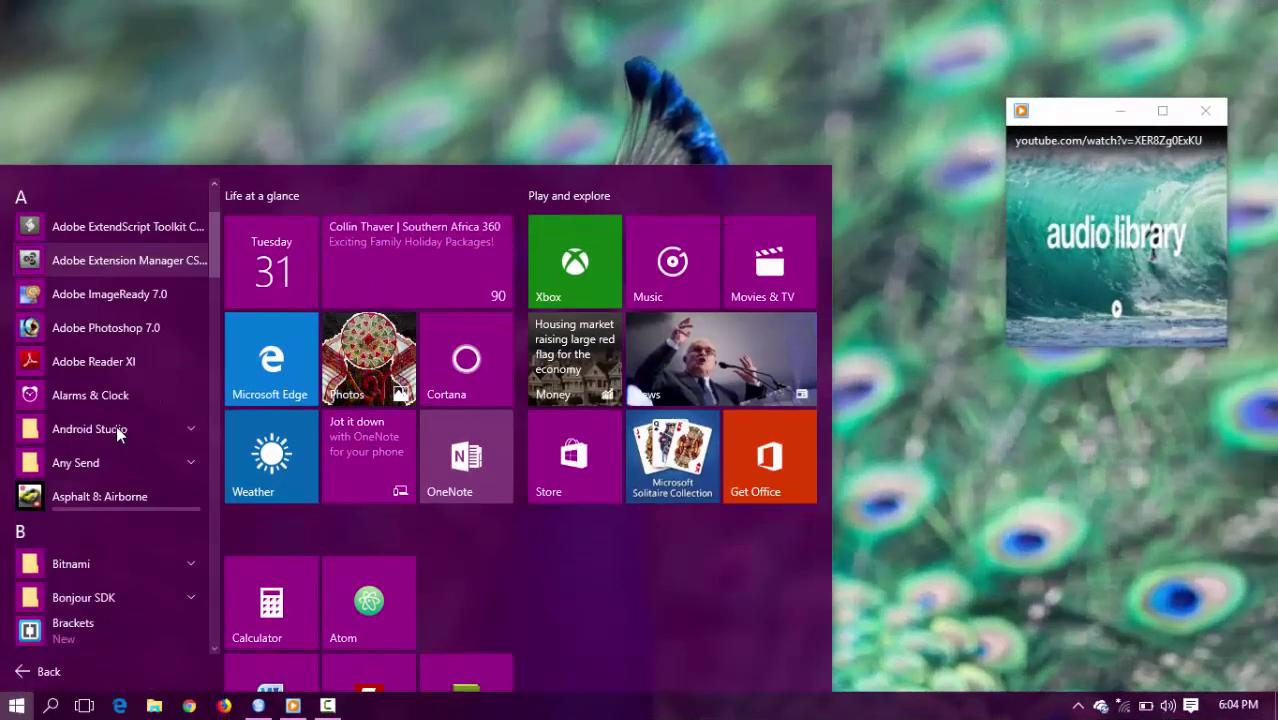
pyautogui.scroll(-3, 116, 425)
pyautogui.scroll(-3, 116, 483)
pyautogui.scroll(-5, 103, 469)
pyautogui.scroll(-2, 103, 465)
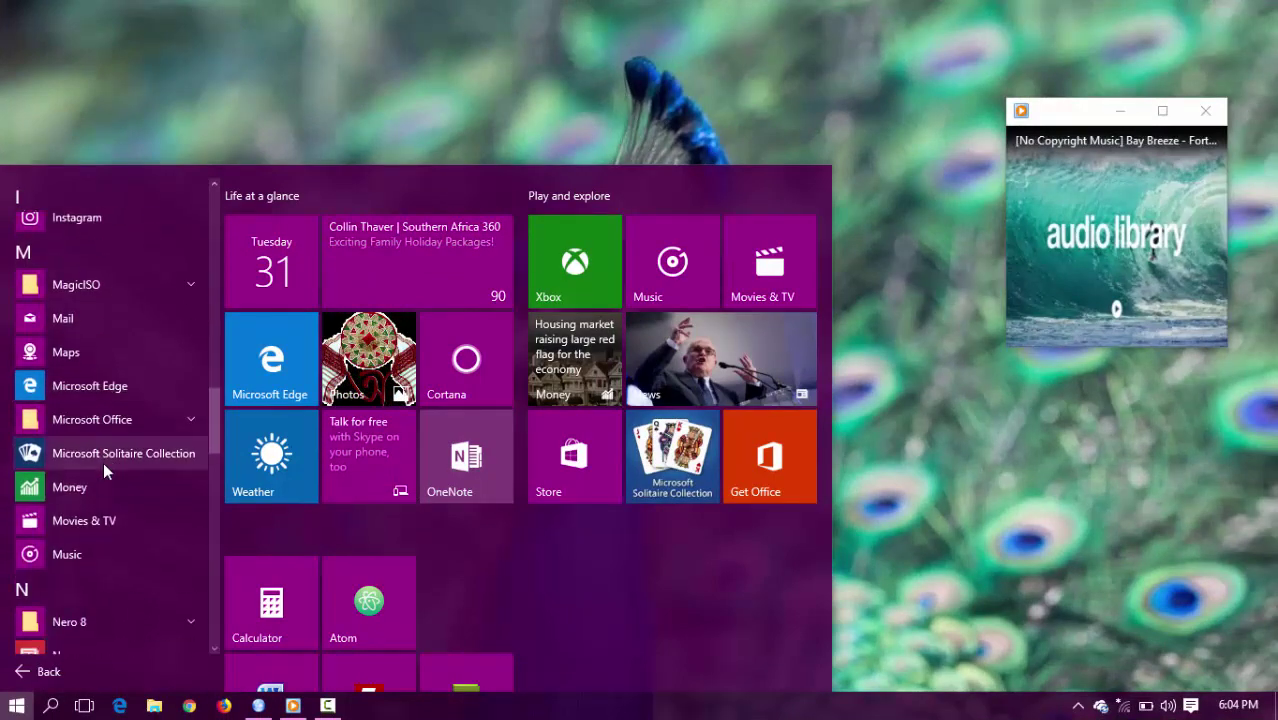
pyautogui.click(95, 419)
pyautogui.scroll(-2, 141, 482)
pyautogui.scroll(-2, 144, 564)
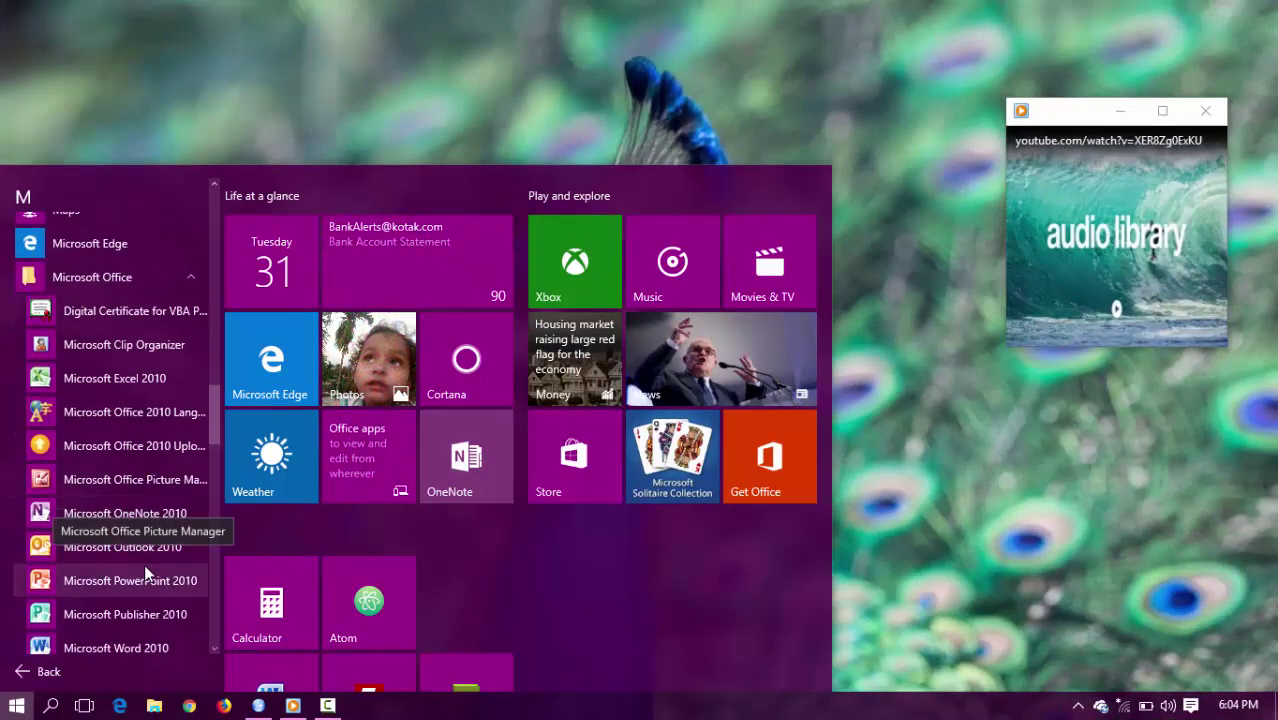
pyautogui.scroll(-1, 139, 589)
pyautogui.click(145, 512)
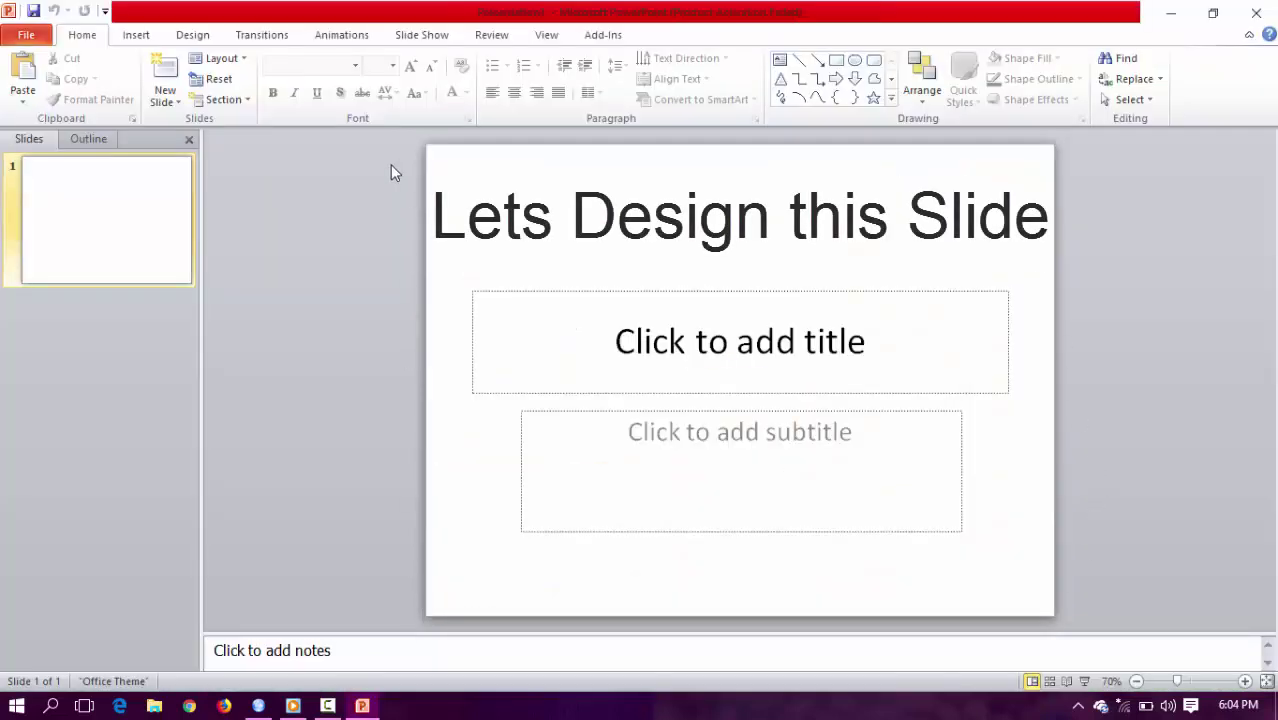
pyautogui.click(40, 39)
pyautogui.click(88, 36)
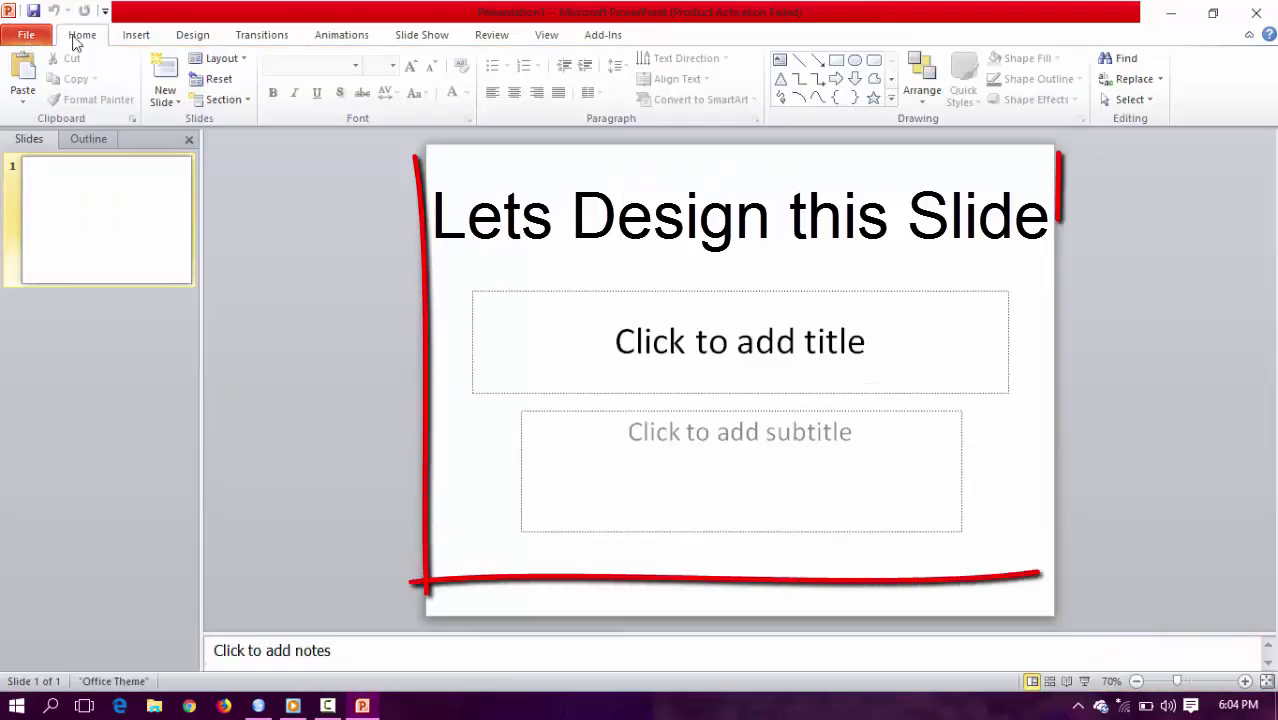
pyautogui.click(130, 36)
pyautogui.click(192, 36)
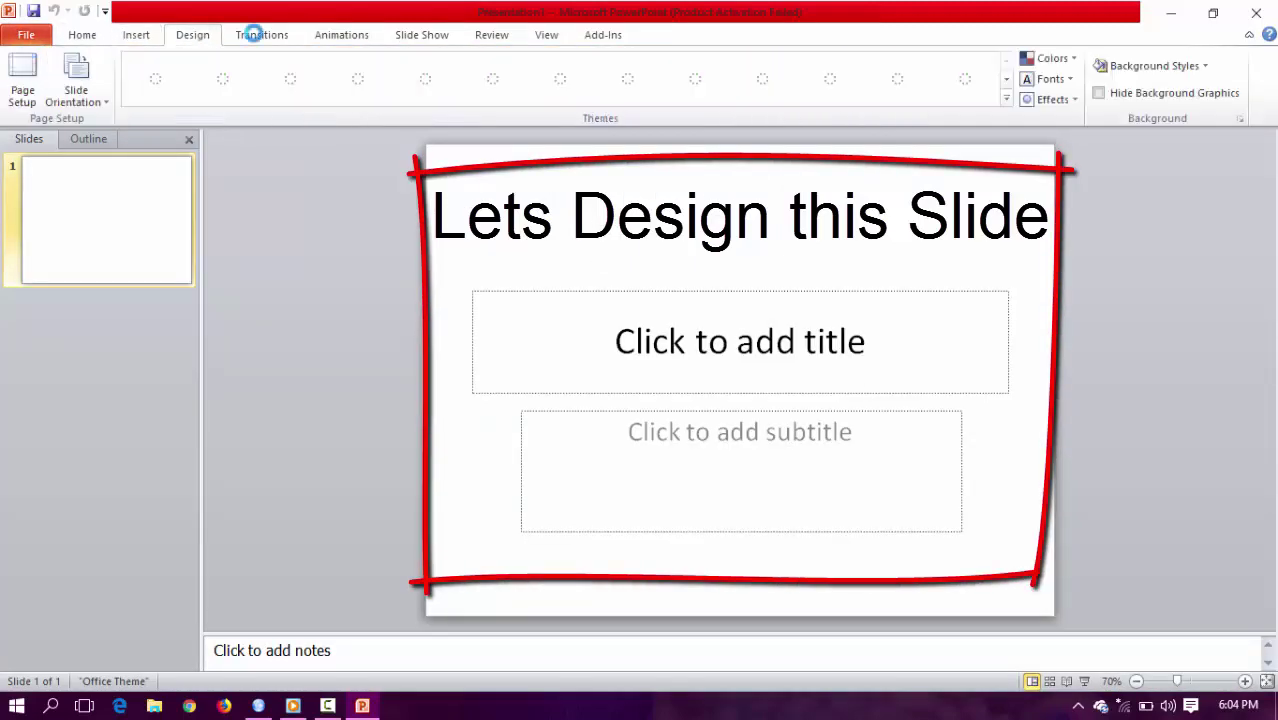
pyautogui.click(273, 42)
pyautogui.click(336, 40)
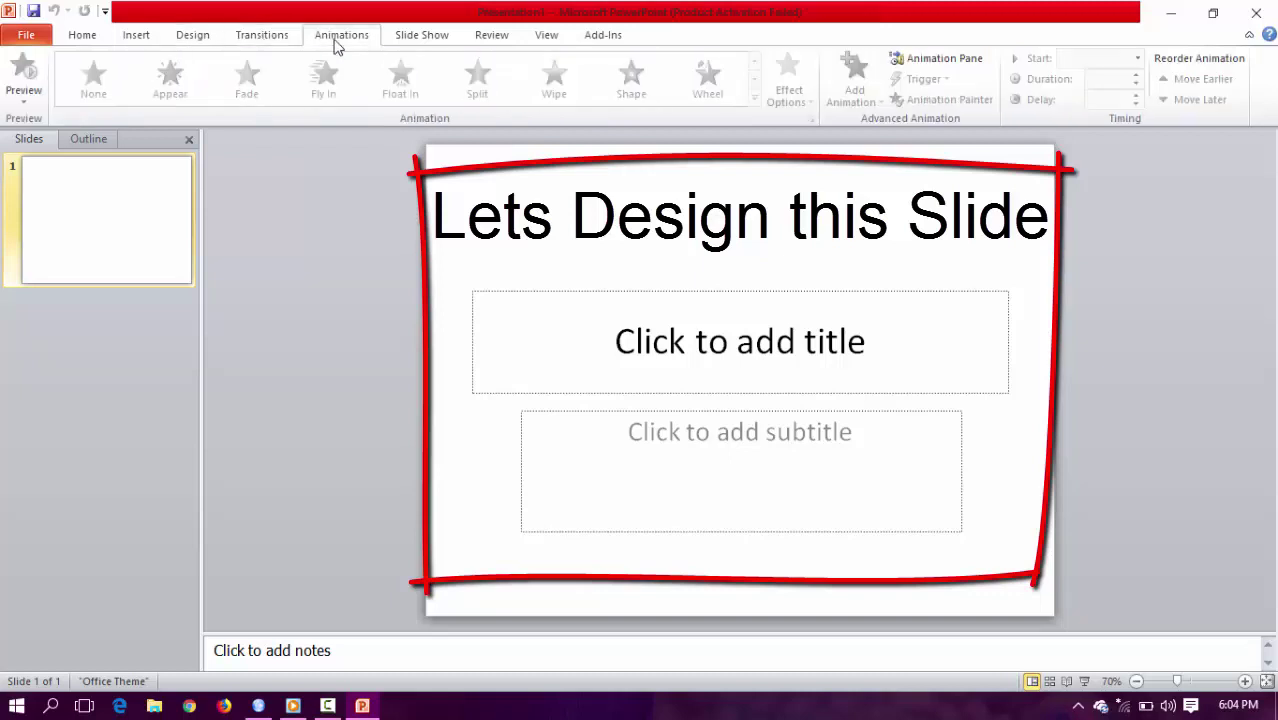
pyautogui.click(413, 38)
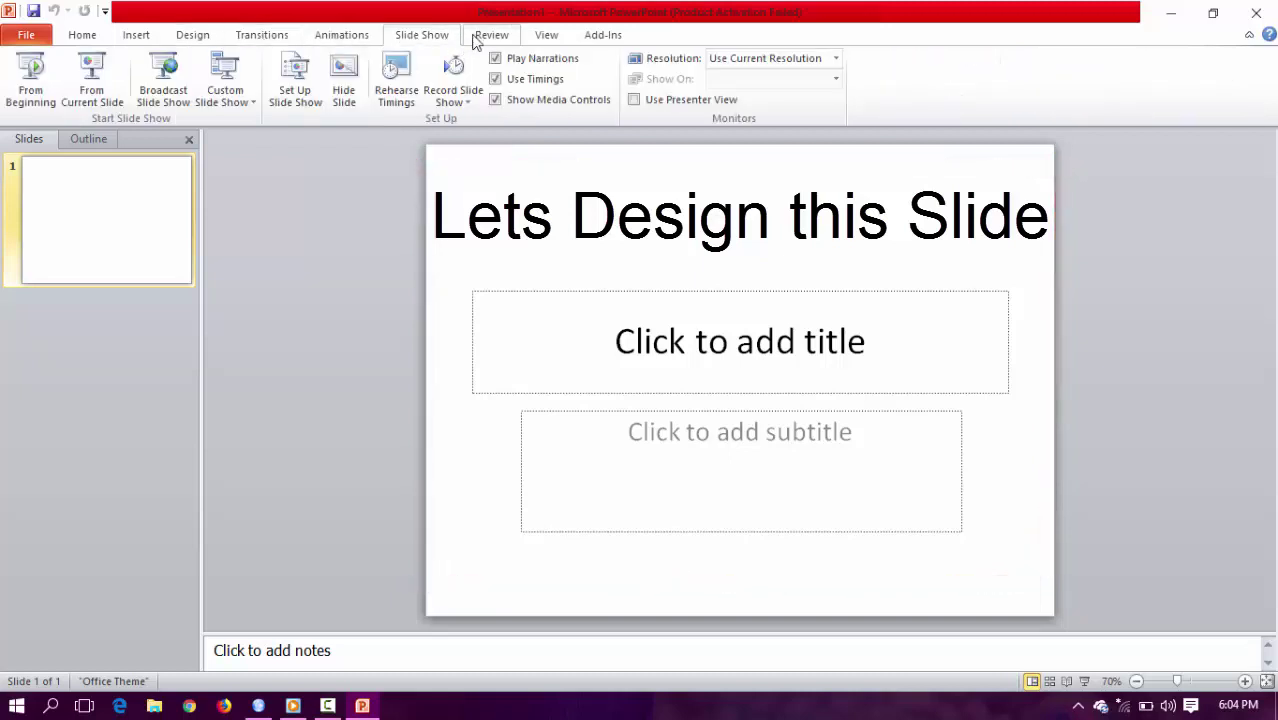
pyautogui.click(488, 38)
pyautogui.click(547, 38)
pyautogui.click(597, 38)
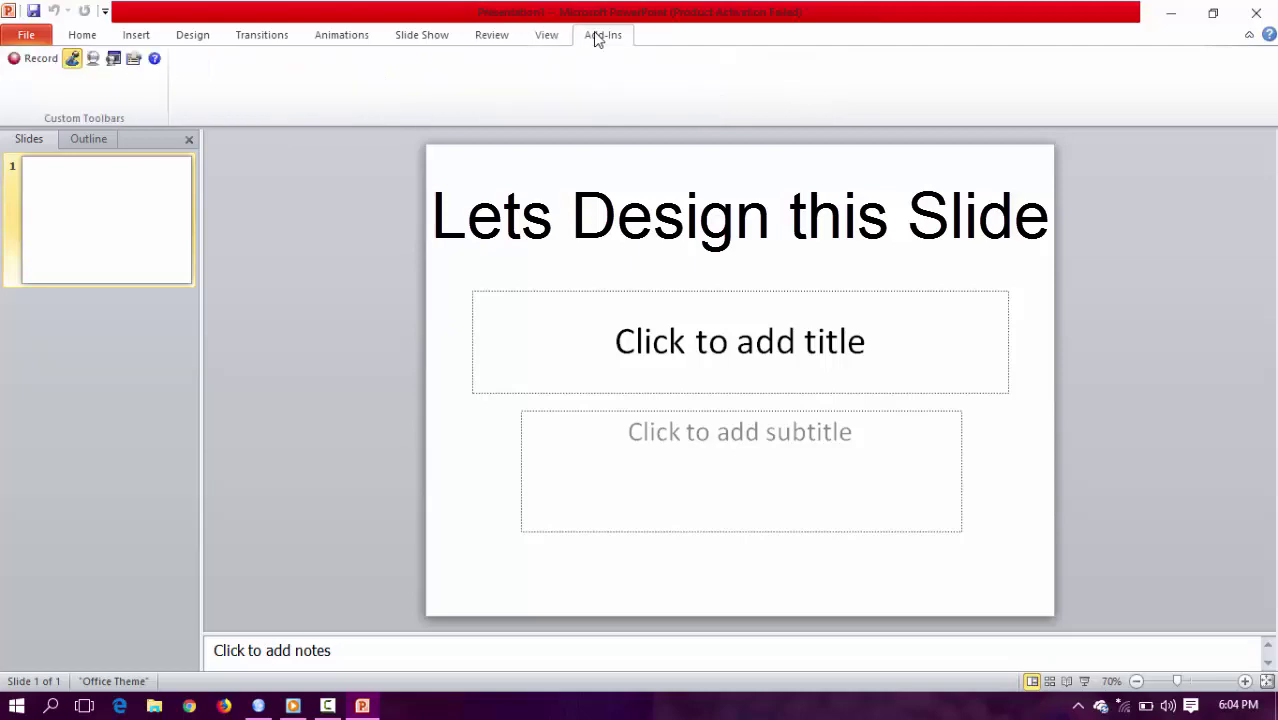
pyautogui.click(80, 36)
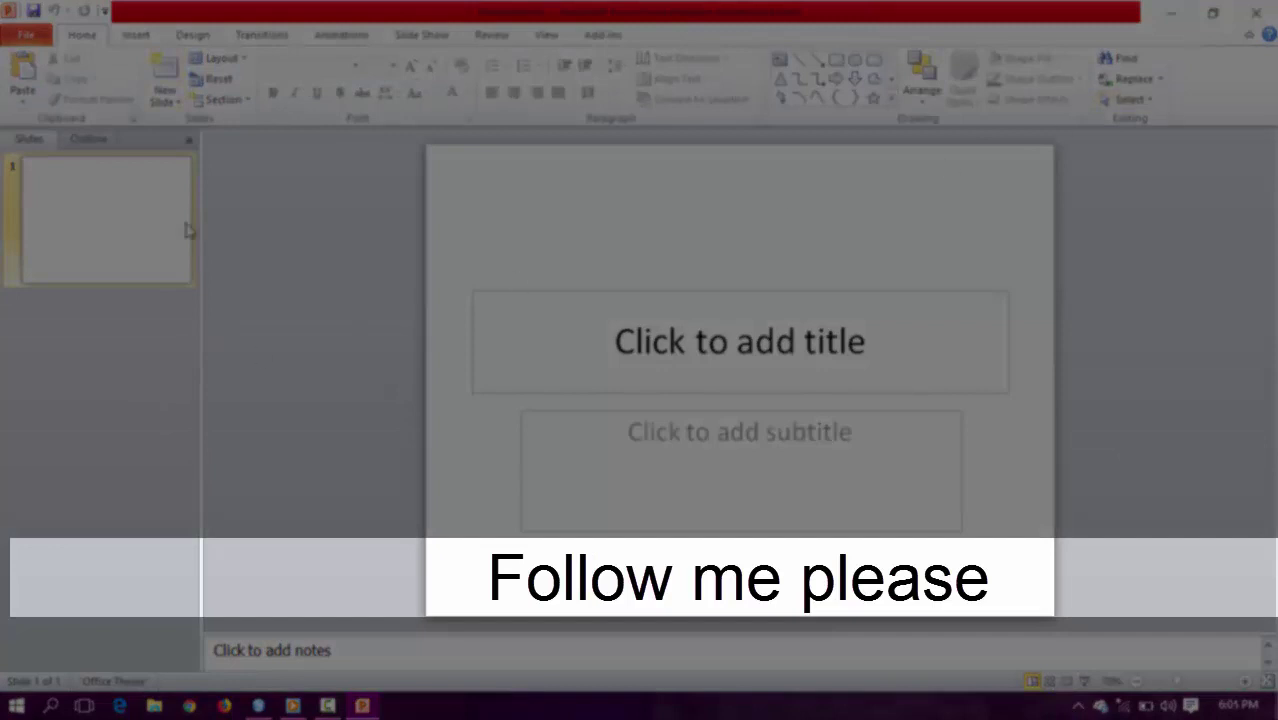
# Step: Switch between Outline and Slides views and inspect the thumbnail pane's right-click menus without adding a section
pyautogui.click(71, 142)
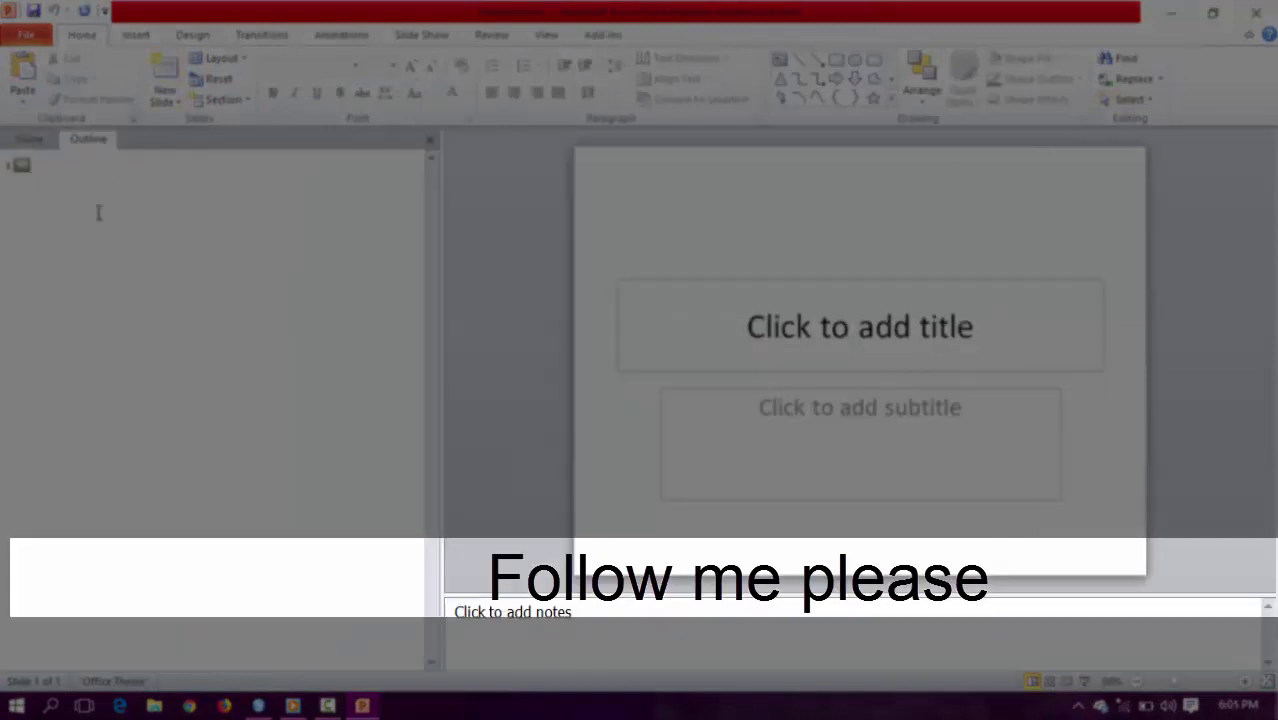
pyautogui.click(33, 139)
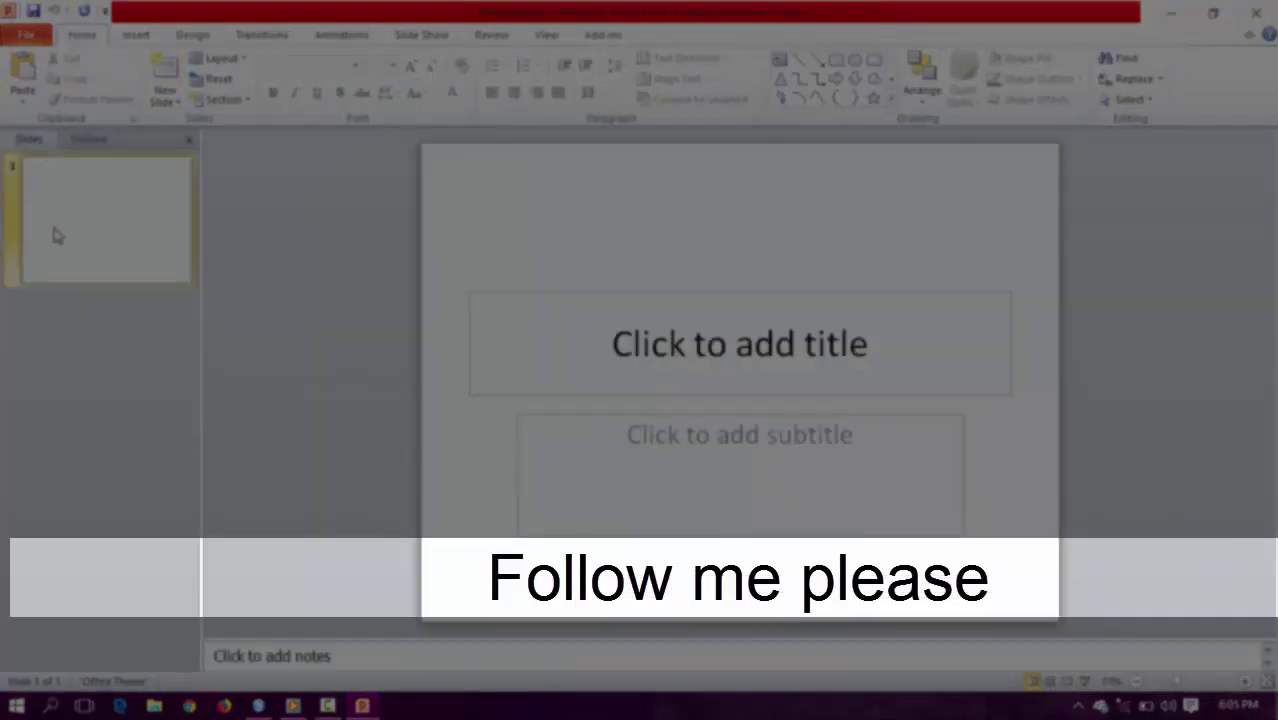
pyautogui.rightClick(89, 233)
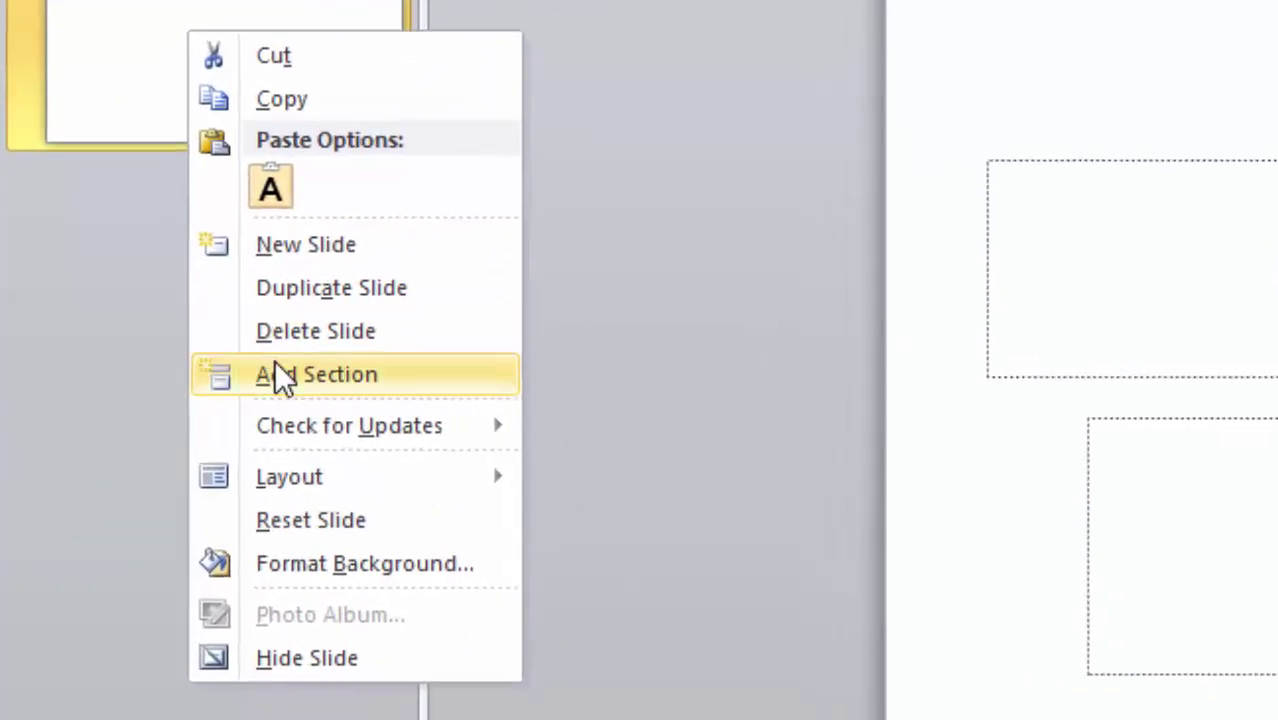
pyautogui.moveTo(285, 482)
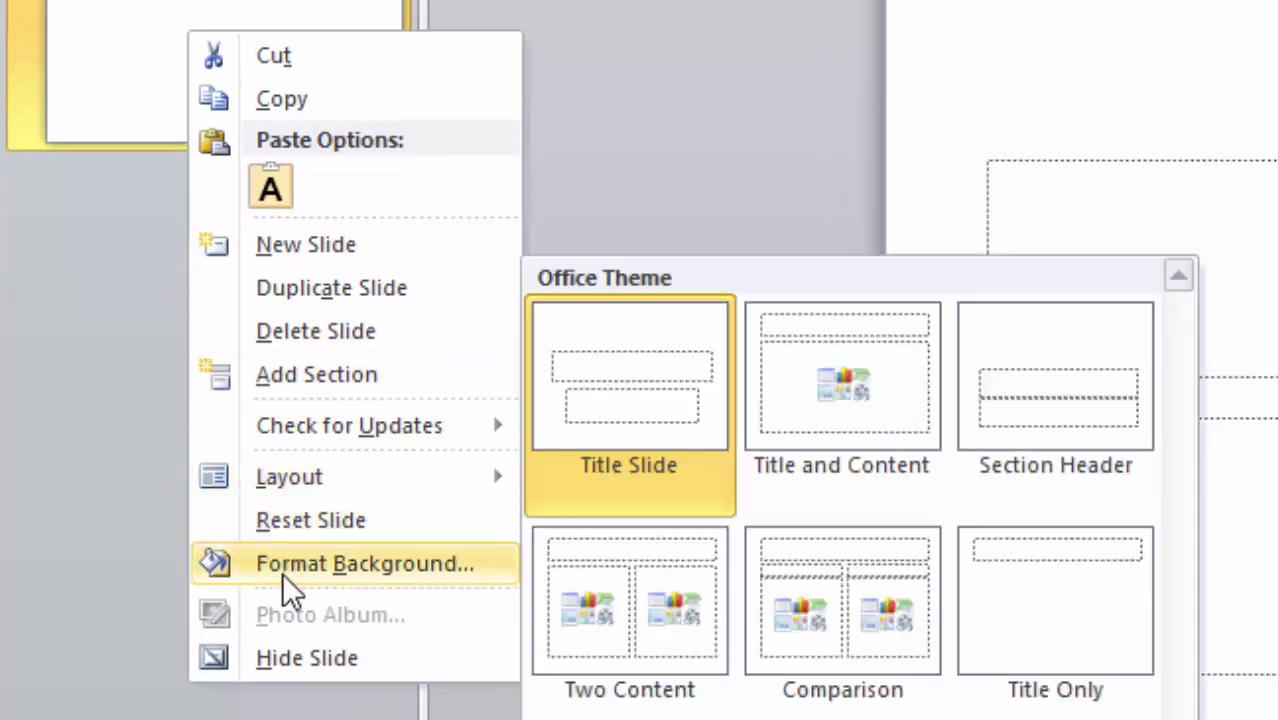
pyautogui.rightClick(113, 284)
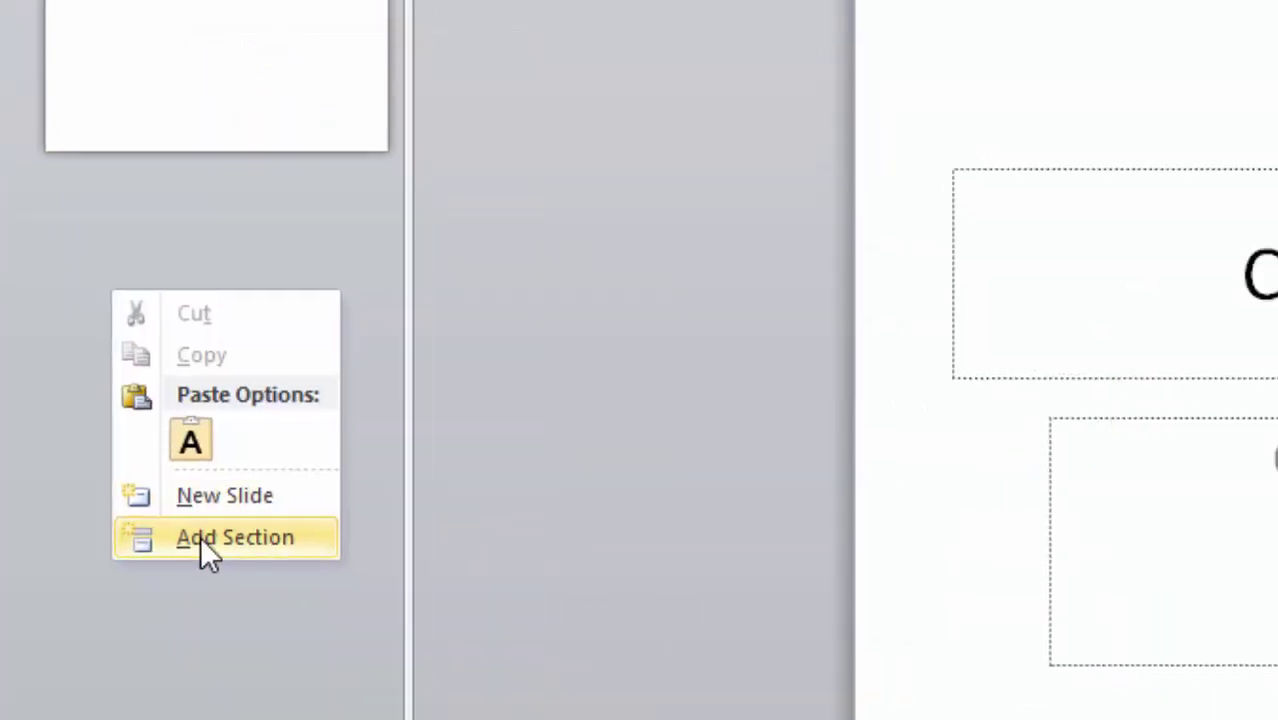
pyautogui.click(110, 484)
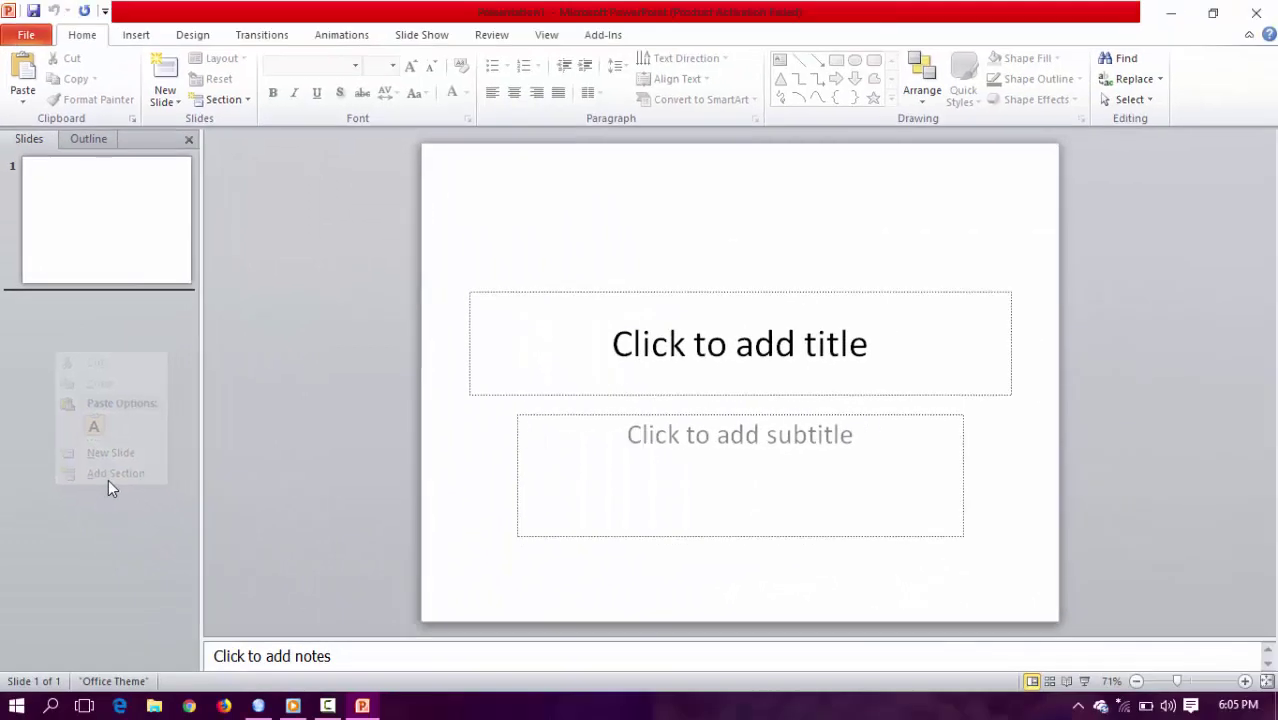
# Step: Browse the Design, Insert and Transitions tabs, then show slide 1's Layout gallery from Home
pyautogui.click(203, 38)
pyautogui.click(136, 45)
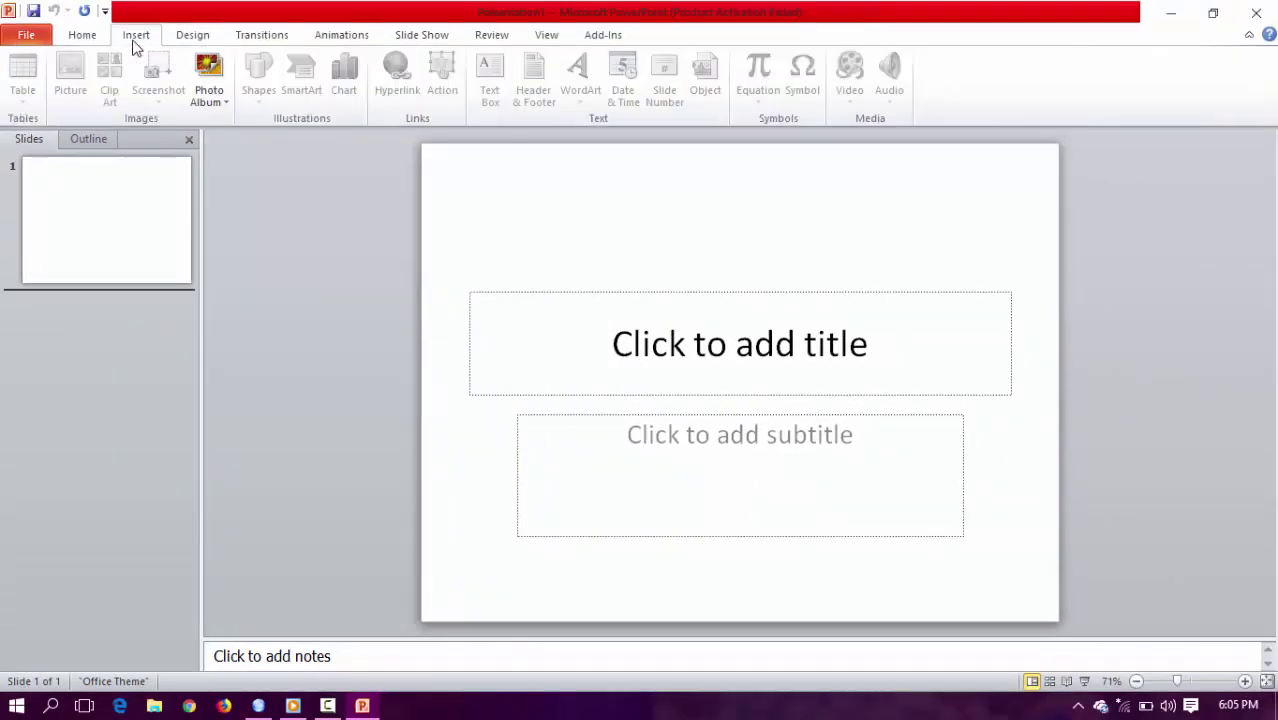
pyautogui.click(266, 42)
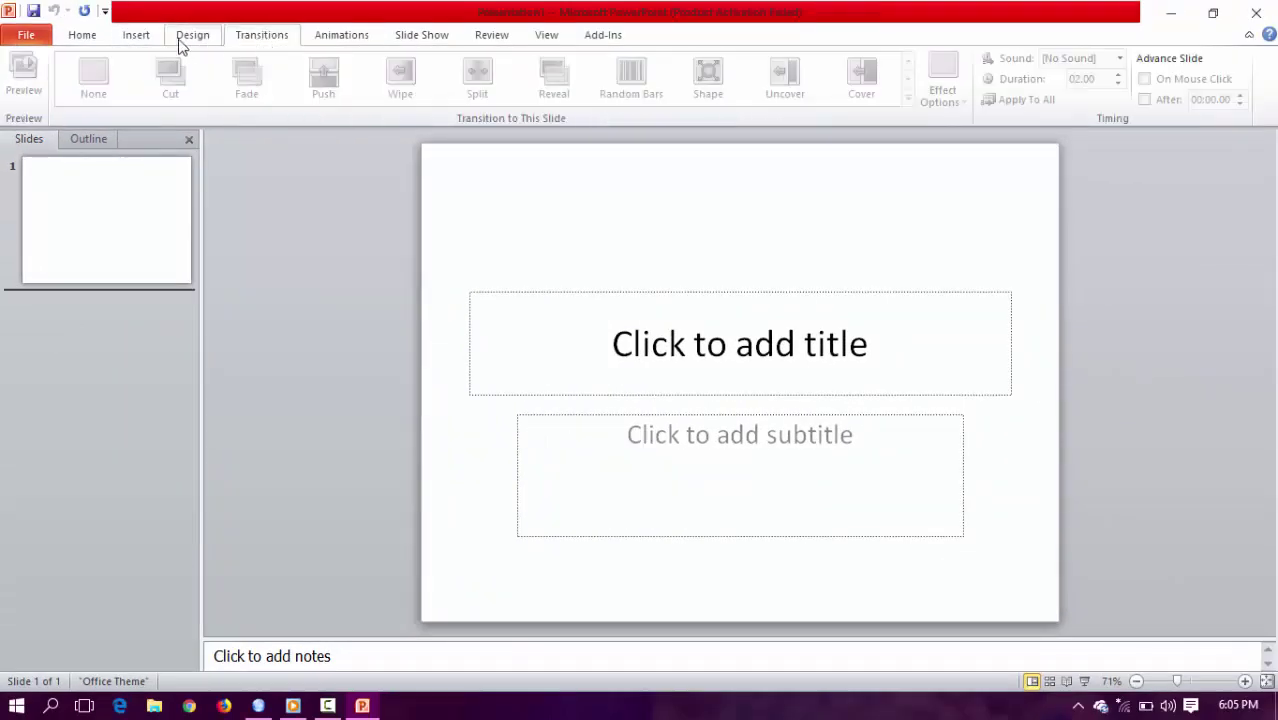
pyautogui.click(84, 43)
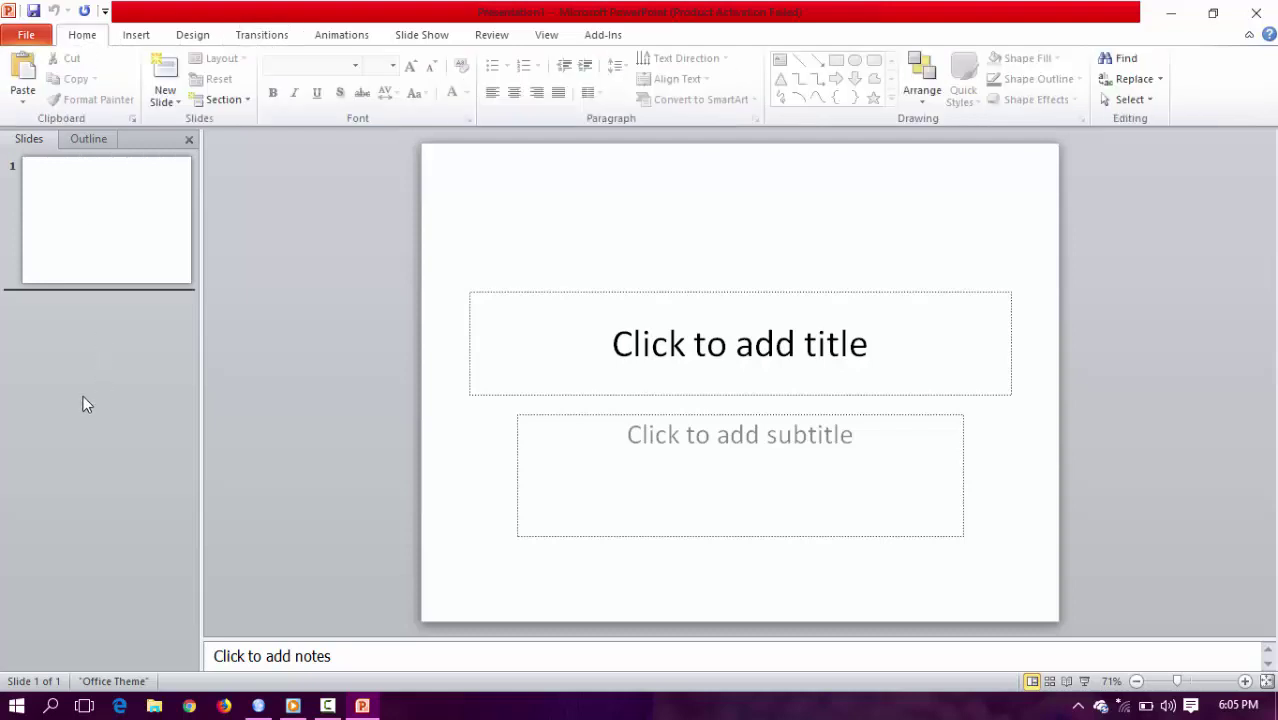
pyautogui.click(106, 227)
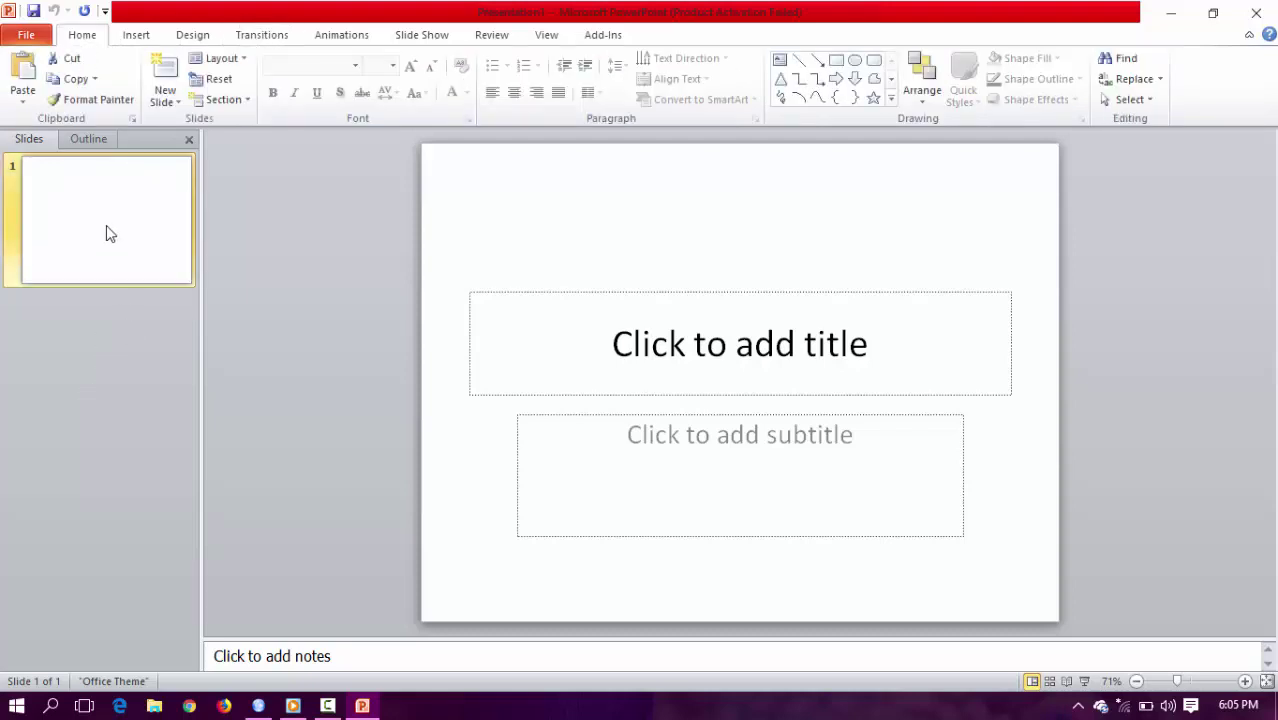
pyautogui.click(222, 58)
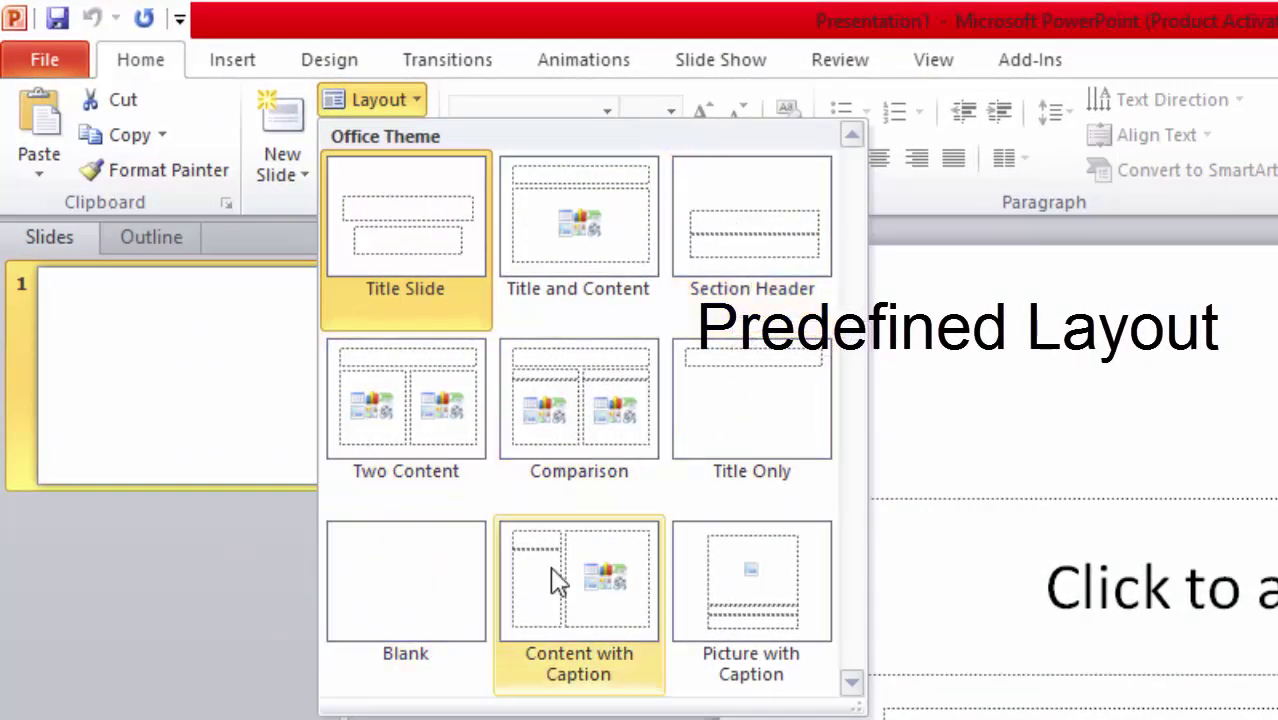
# Step: Preview and close the New Slide layout gallery, then bring up the Design themes
pyautogui.click(300, 176)
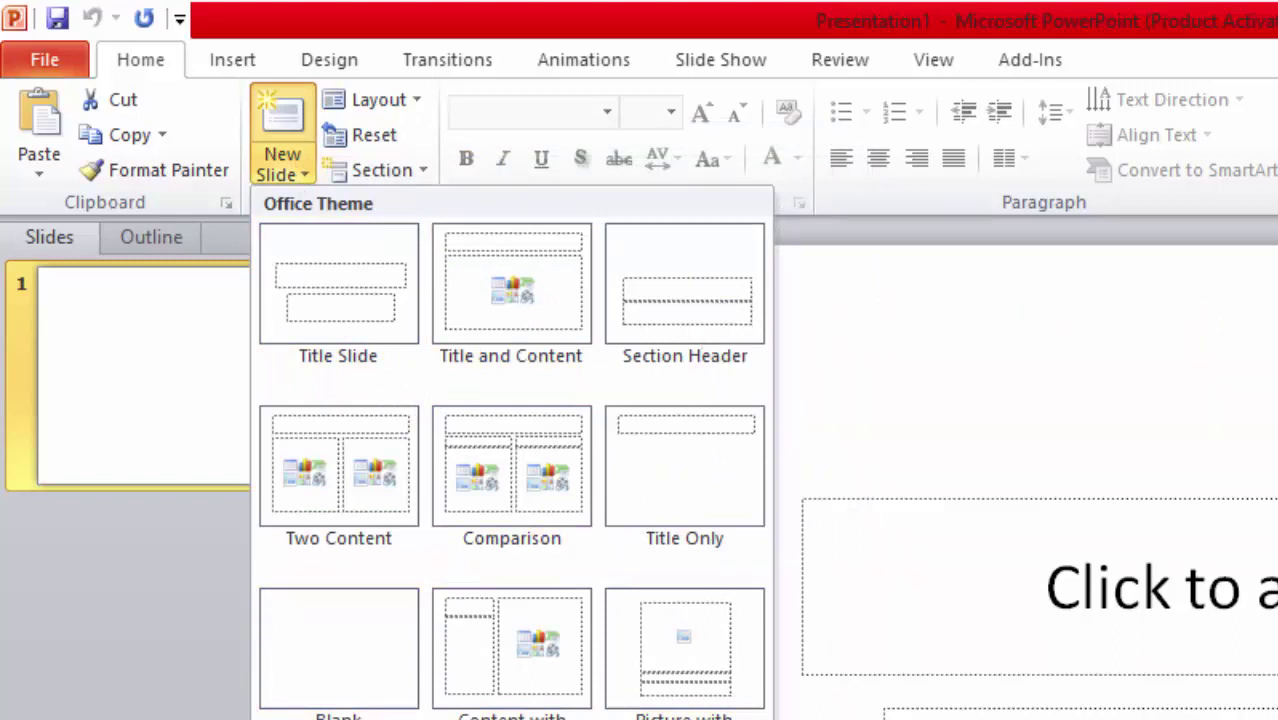
pyautogui.click(209, 584)
pyautogui.click(356, 68)
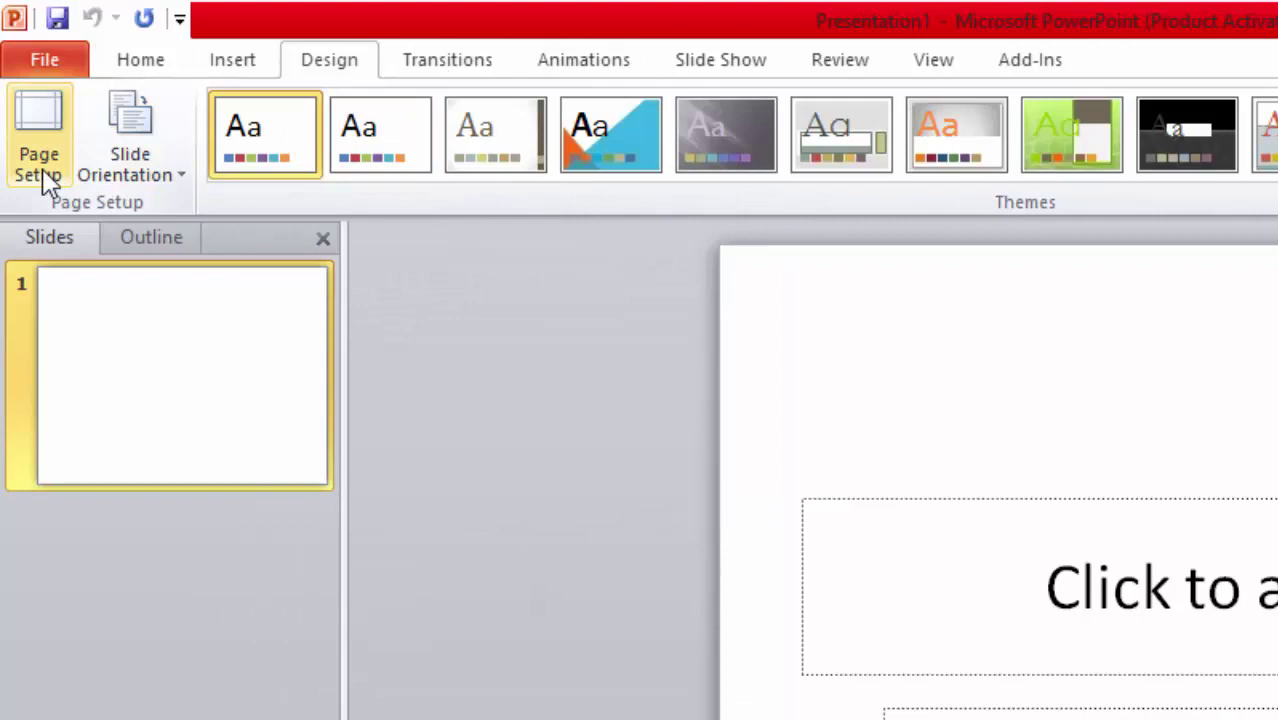
# Step: In Page Setup, keep the width at 10 inches, slides landscape, notes and handouts landscape
pyautogui.click(162, 170)
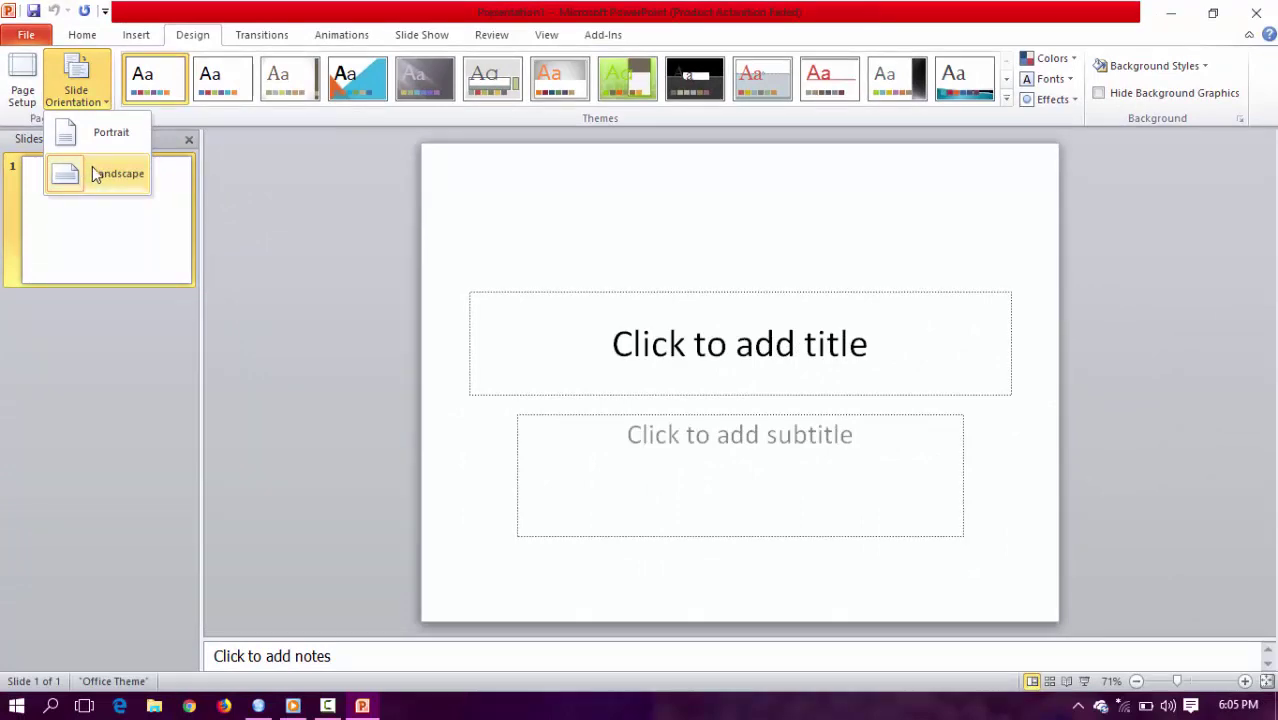
pyautogui.click(24, 95)
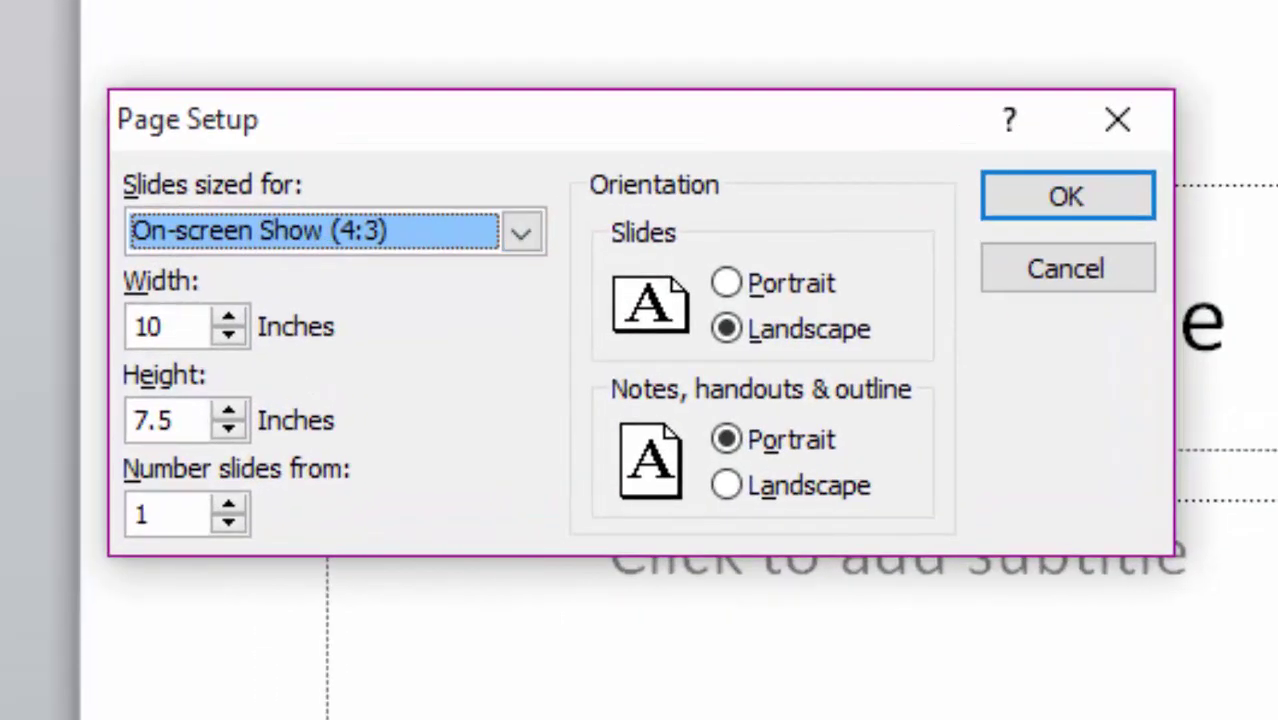
pyautogui.moveTo(337, 108); pyautogui.dragTo(585, 133)
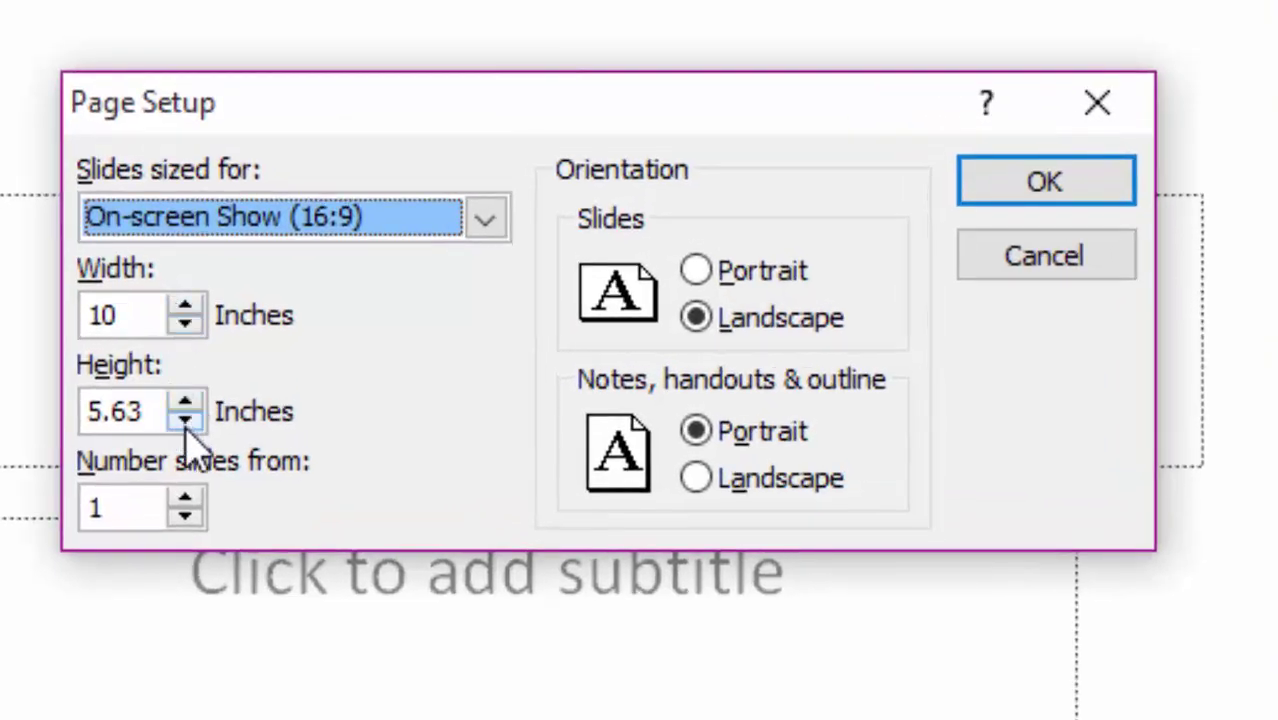
pyautogui.click(190, 306)
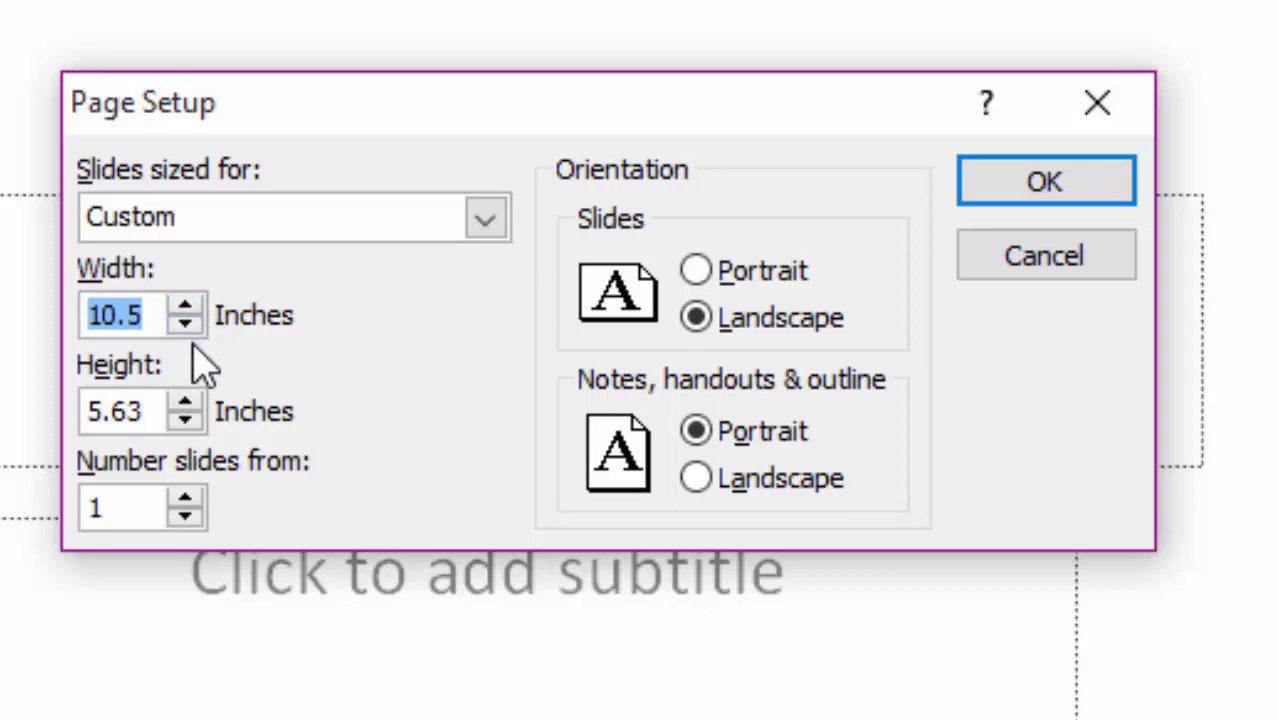
pyautogui.click(185, 308)
pyautogui.click(185, 322)
pyautogui.click(185, 322)
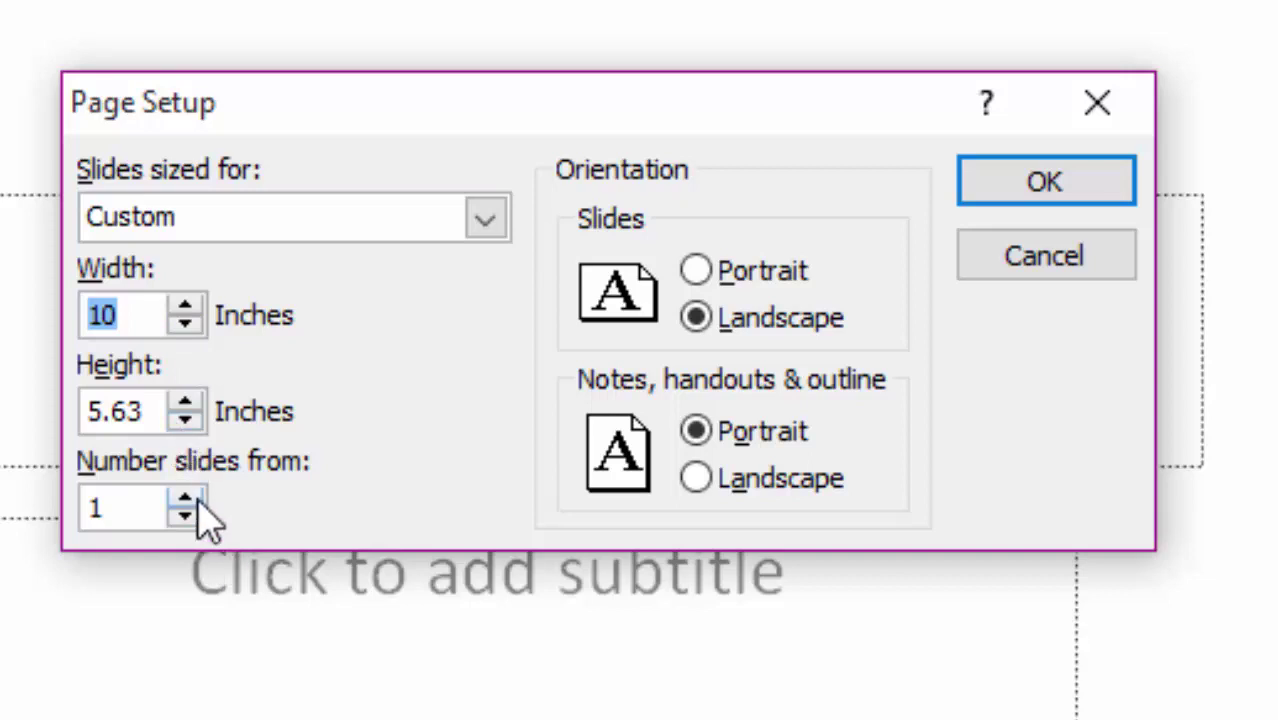
pyautogui.click(783, 326)
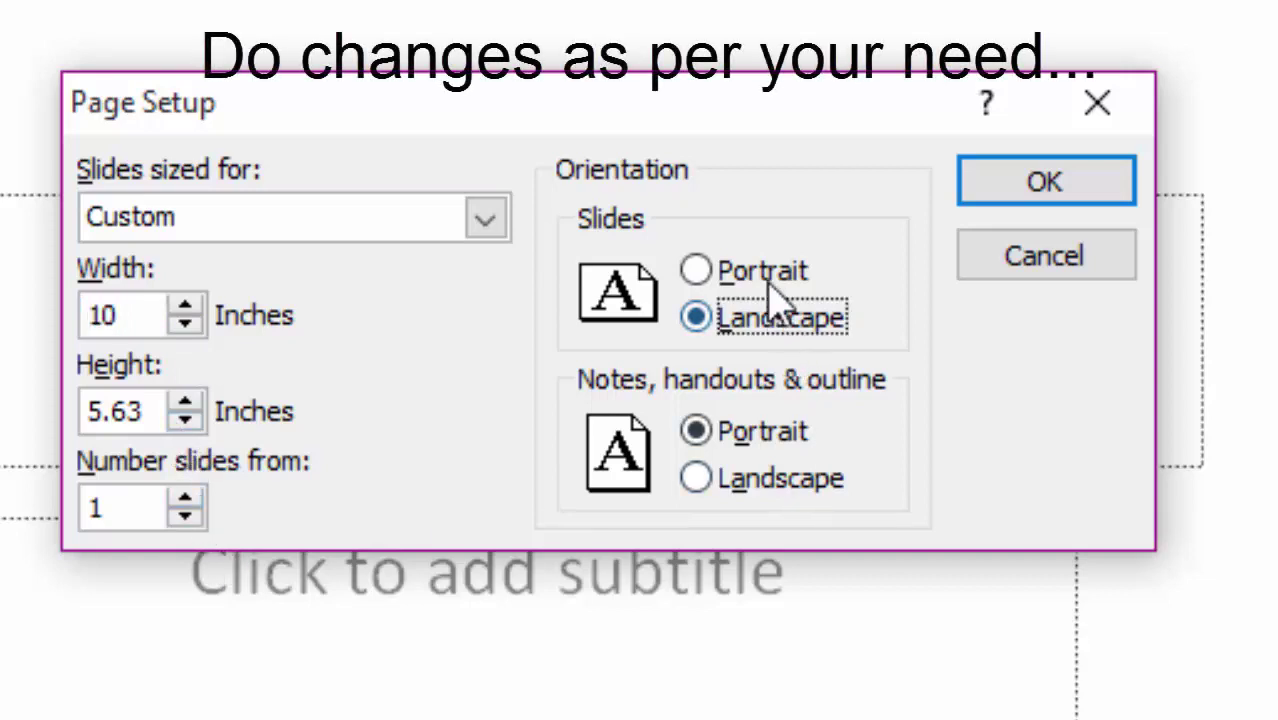
pyautogui.click(768, 280)
pyautogui.click(763, 314)
pyautogui.click(762, 482)
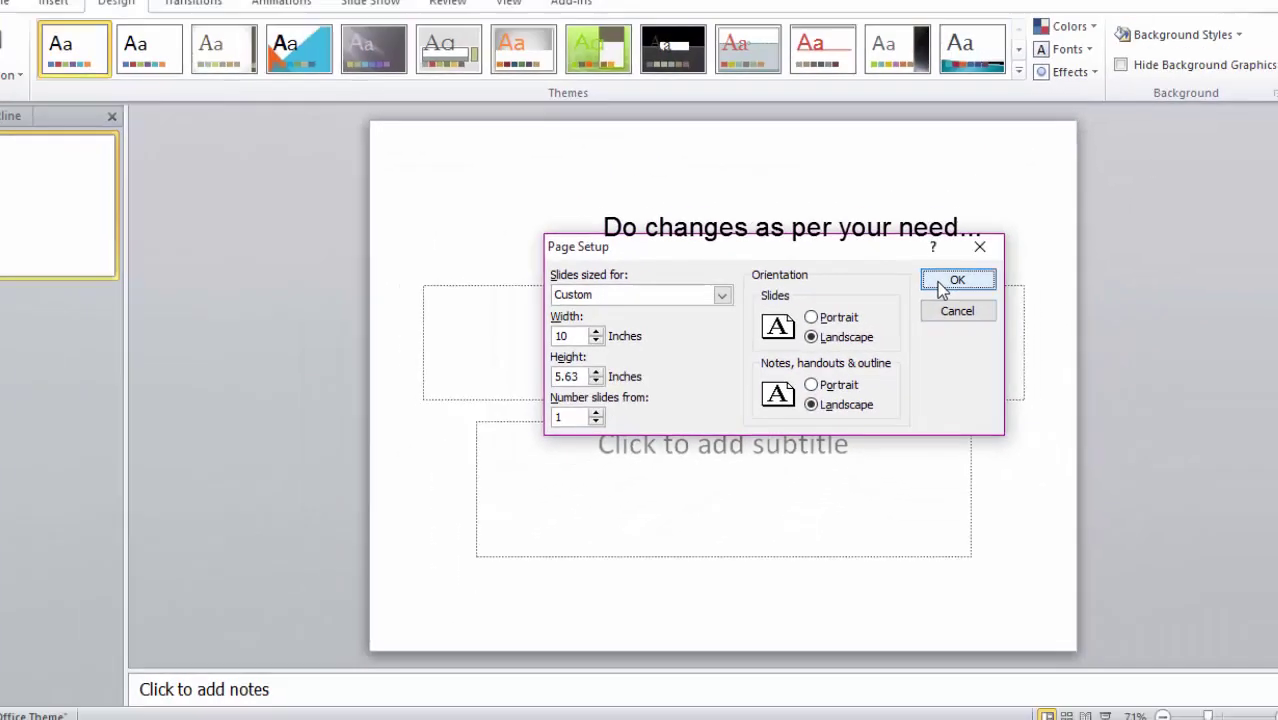
pyautogui.click(940, 283)
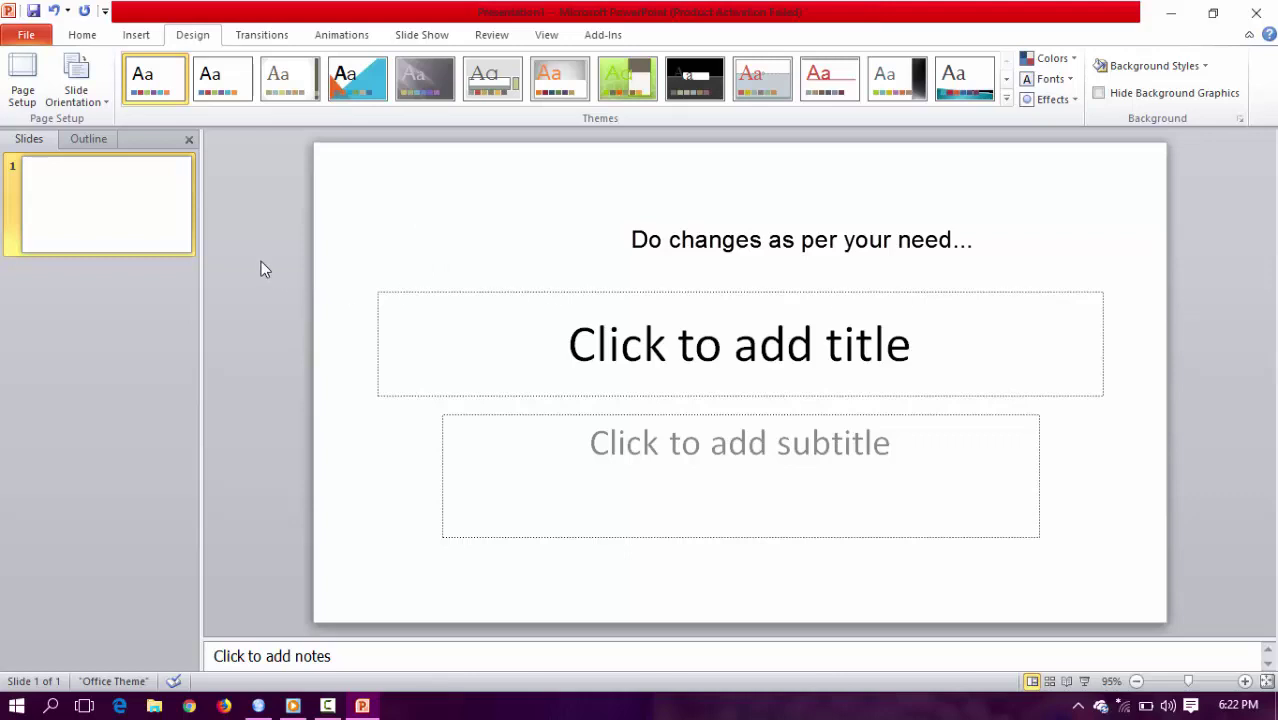
# Step: Select and deselect the slide's placeholders, glance at Home and Insert, then return to Design
pyautogui.moveTo(261, 262); pyautogui.dragTo(1248, 372)
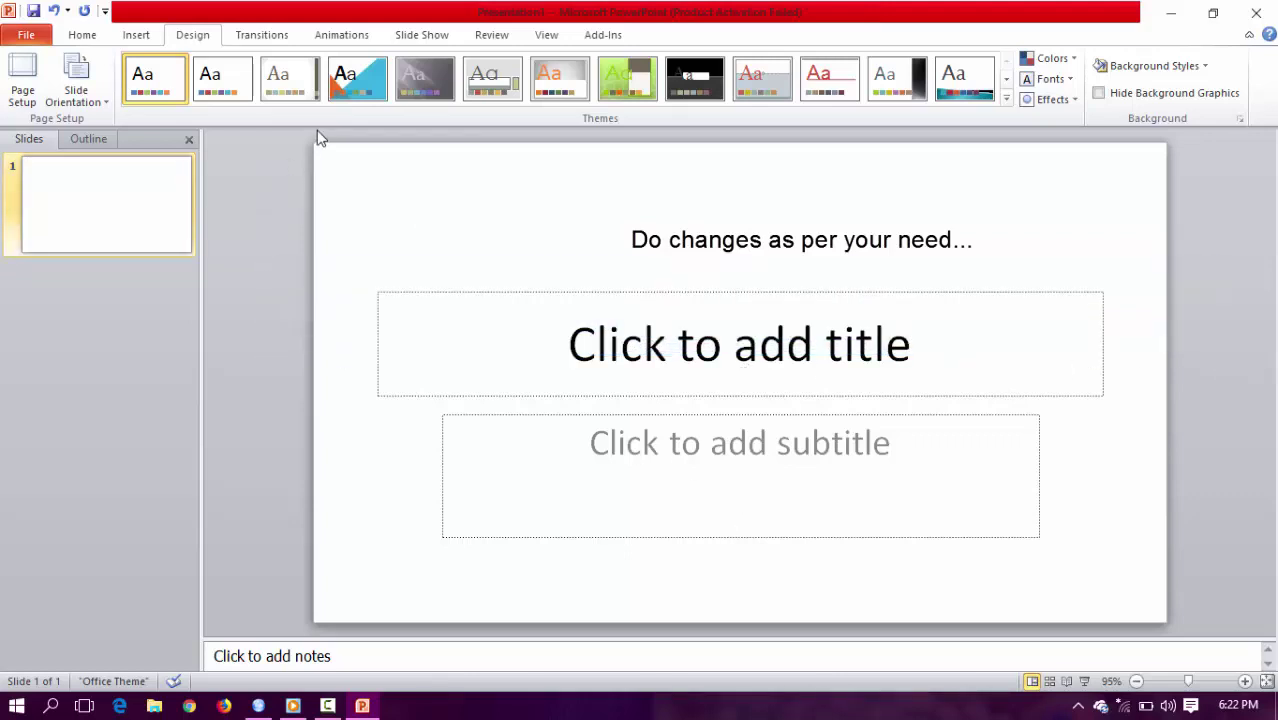
pyautogui.moveTo(318, 137); pyautogui.dragTo(1236, 648)
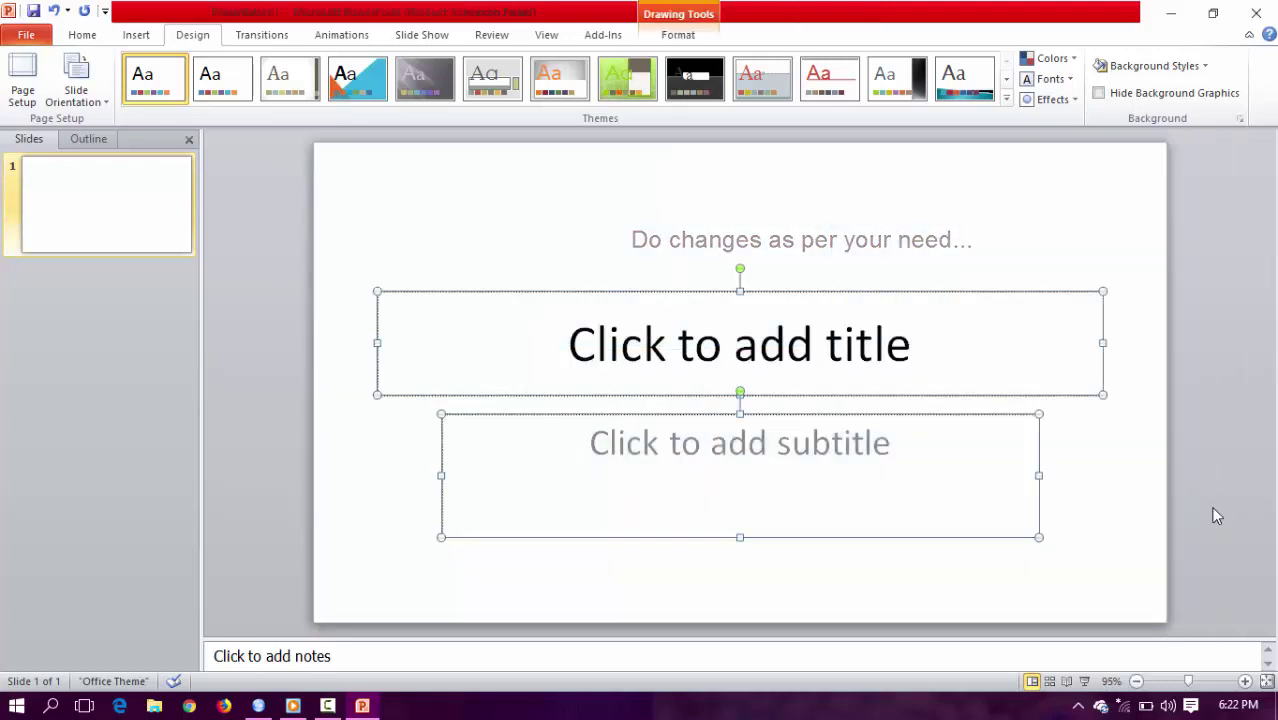
pyautogui.click(1216, 516)
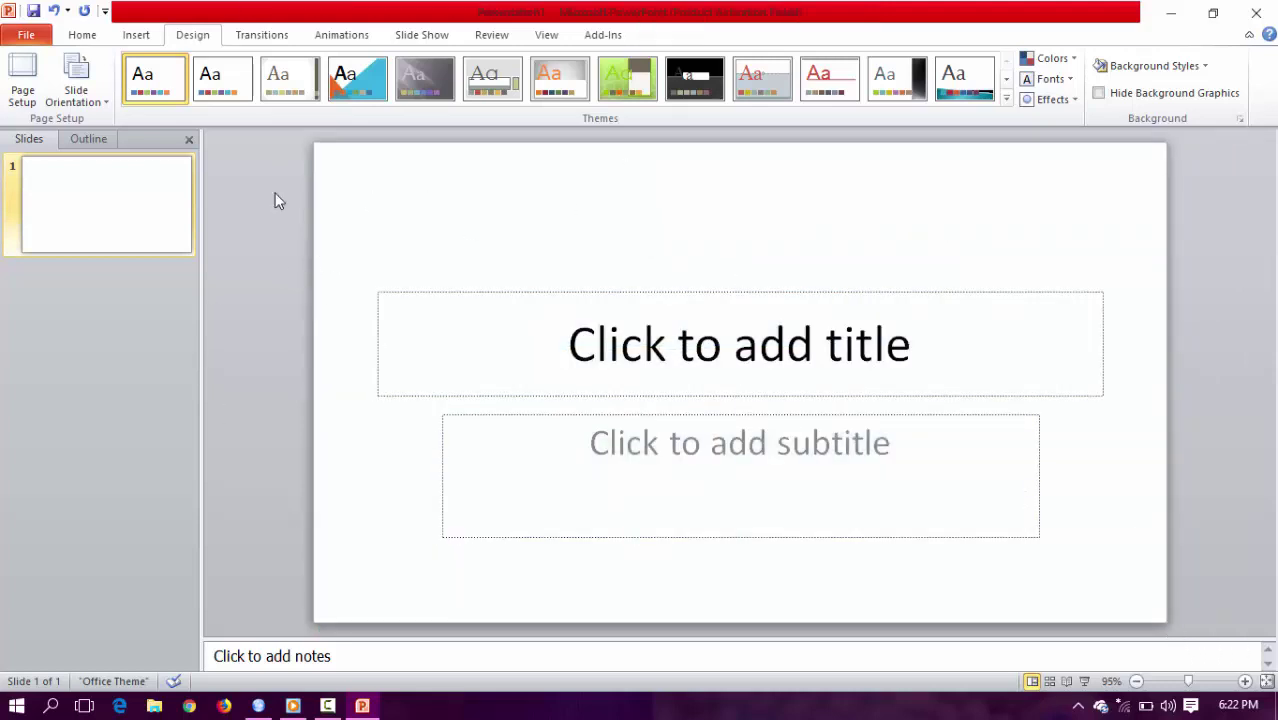
pyautogui.click(76, 36)
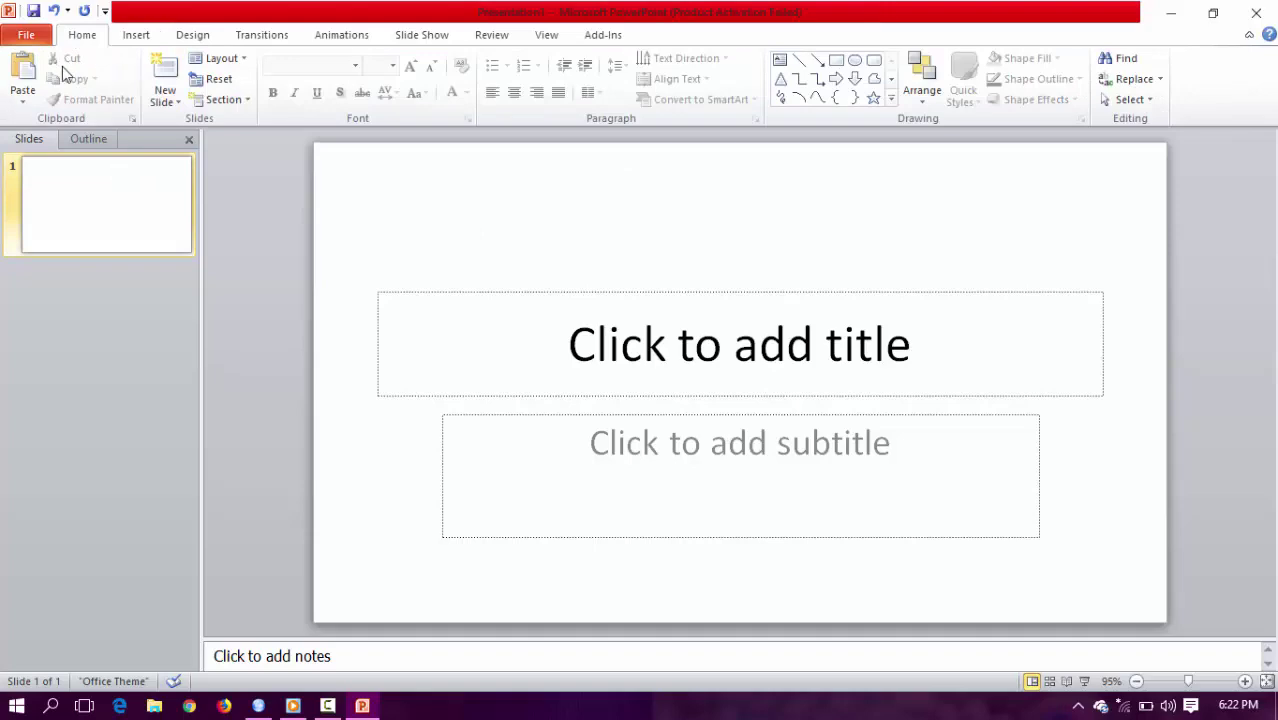
pyautogui.click(136, 35)
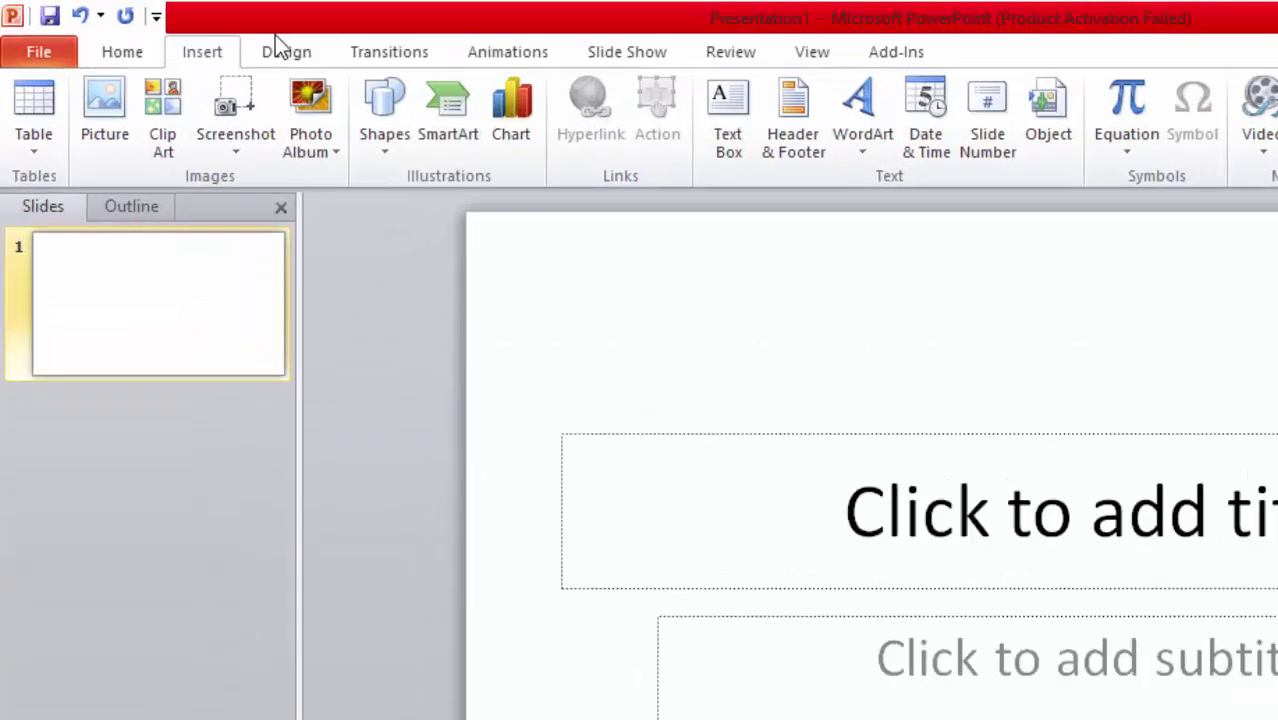
pyautogui.click(192, 35)
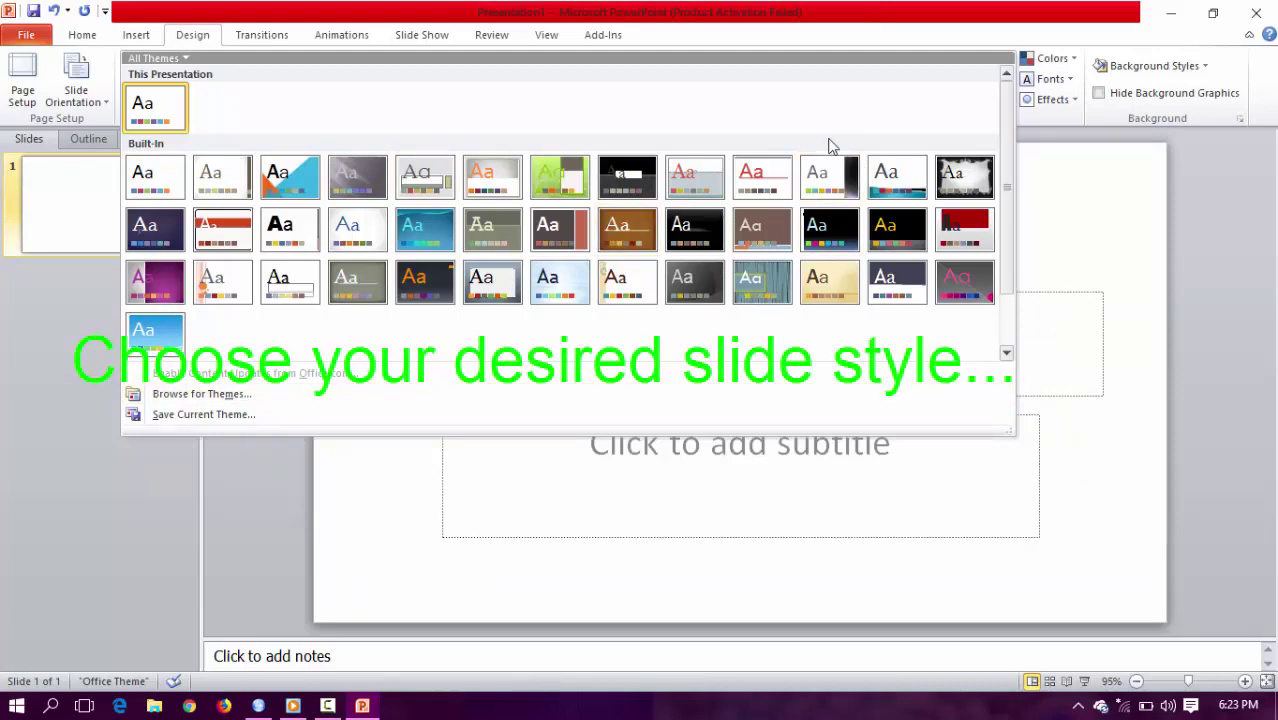
# Step: Close the theme gallery and browse the Colors schemes, keeping the default Office colours
pyautogui.click(1065, 58)
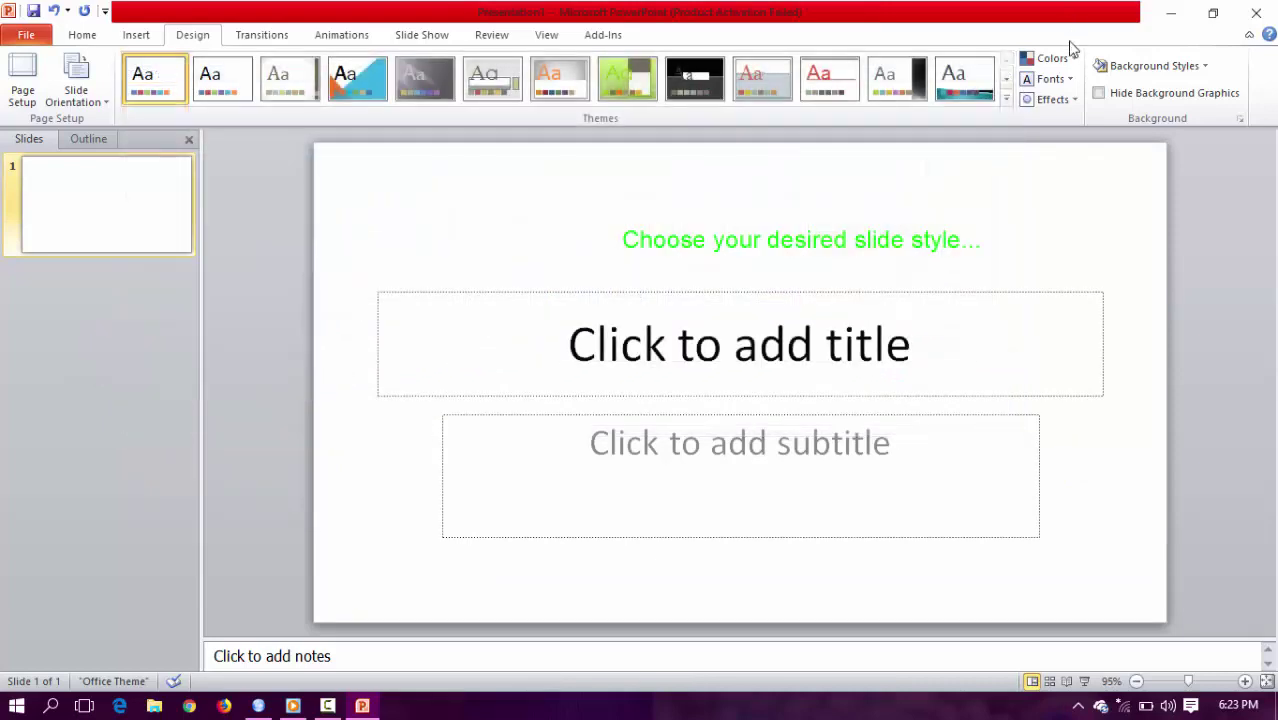
pyautogui.click(1067, 60)
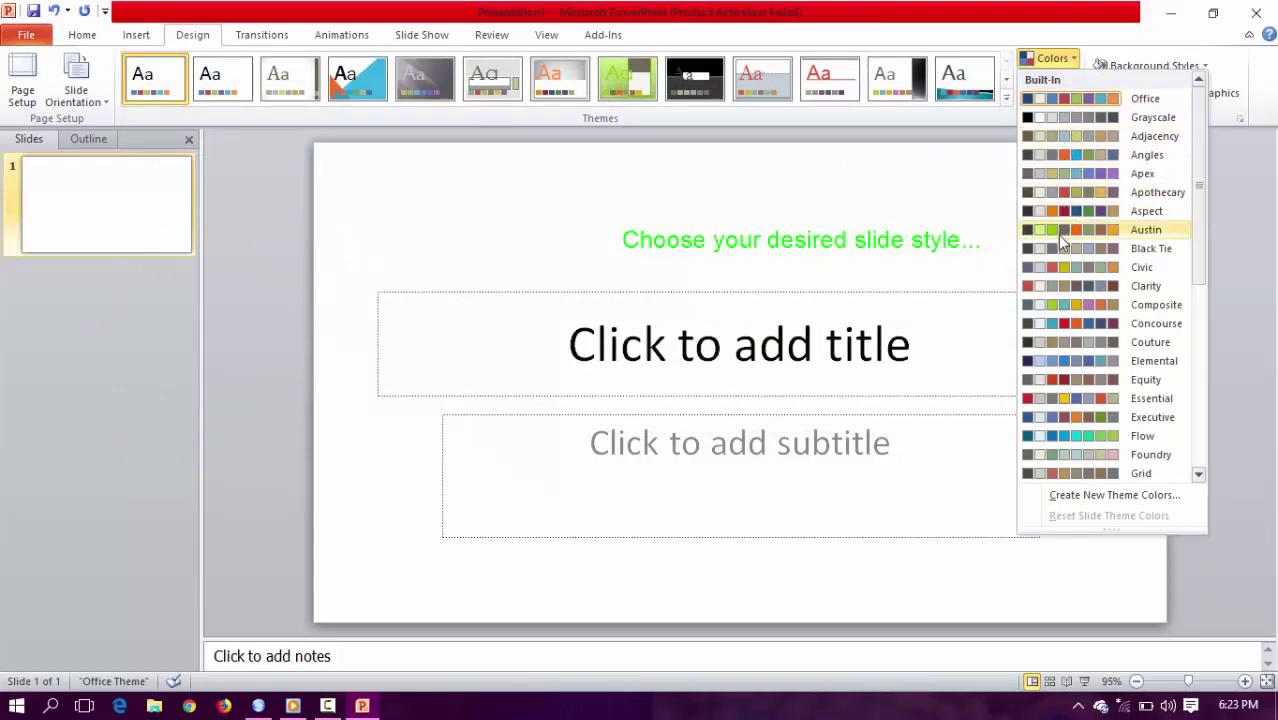
pyautogui.scroll(-2, 1060, 400)
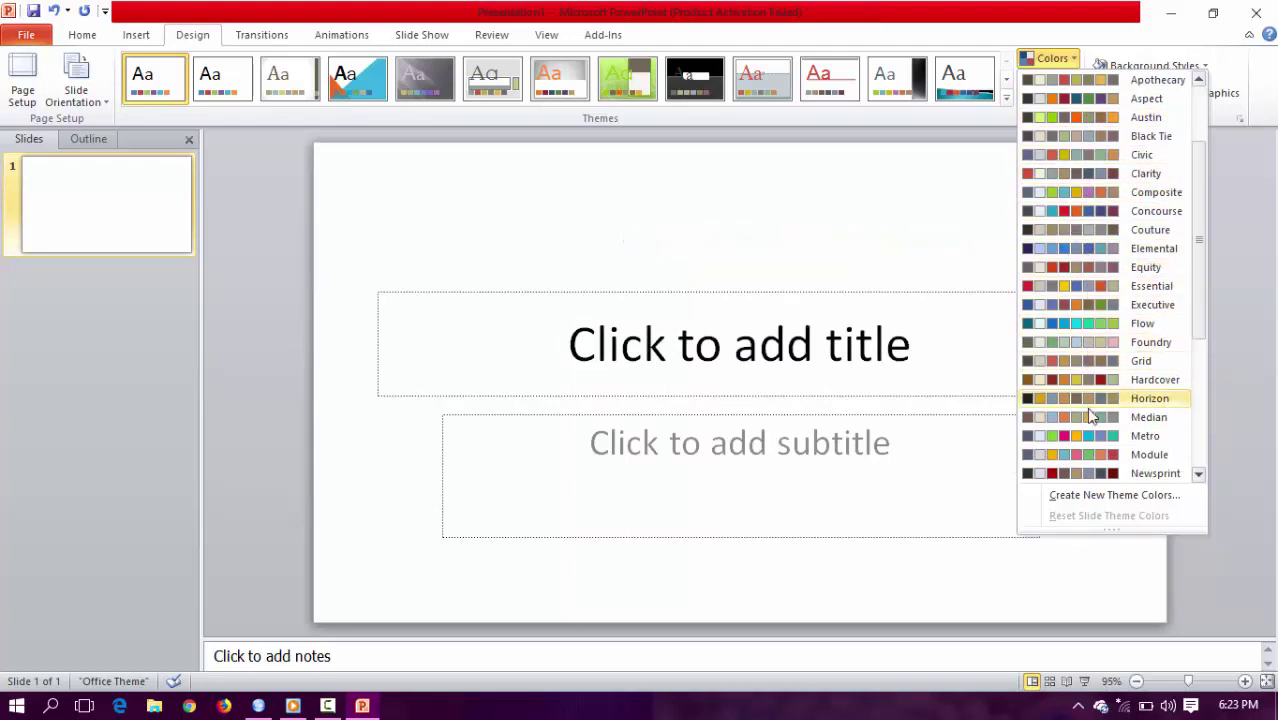
pyautogui.scroll(-5, 1090, 420)
pyautogui.click(1107, 50)
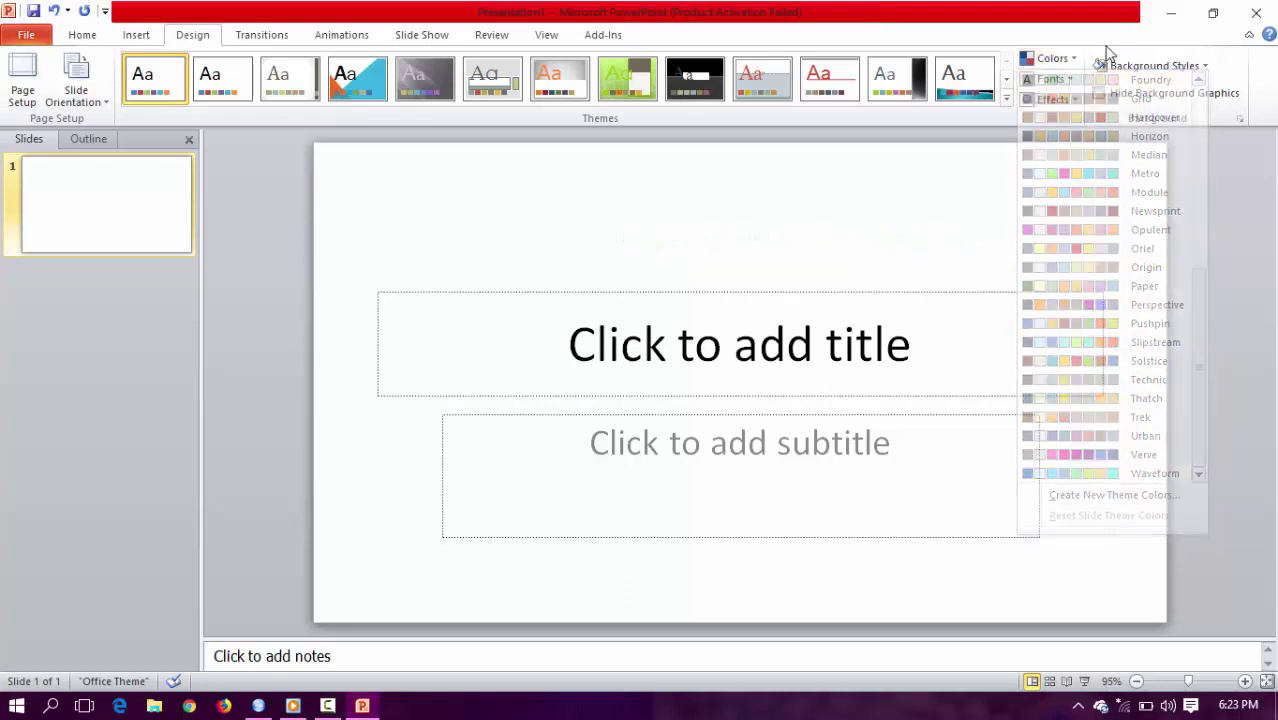
# Step: Scroll through the theme font sets and apply Newsprint (Impact titles, Times New Roman body)
pyautogui.click(1068, 79)
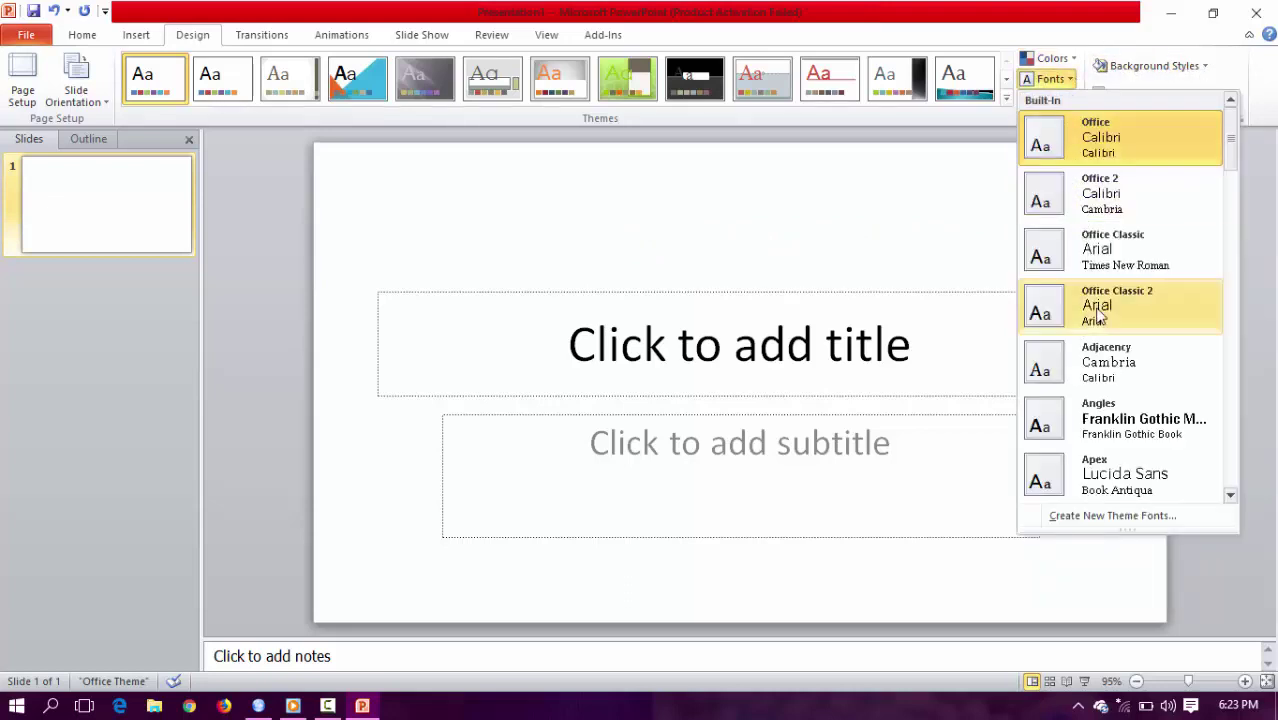
pyautogui.scroll(-3, 1085, 368)
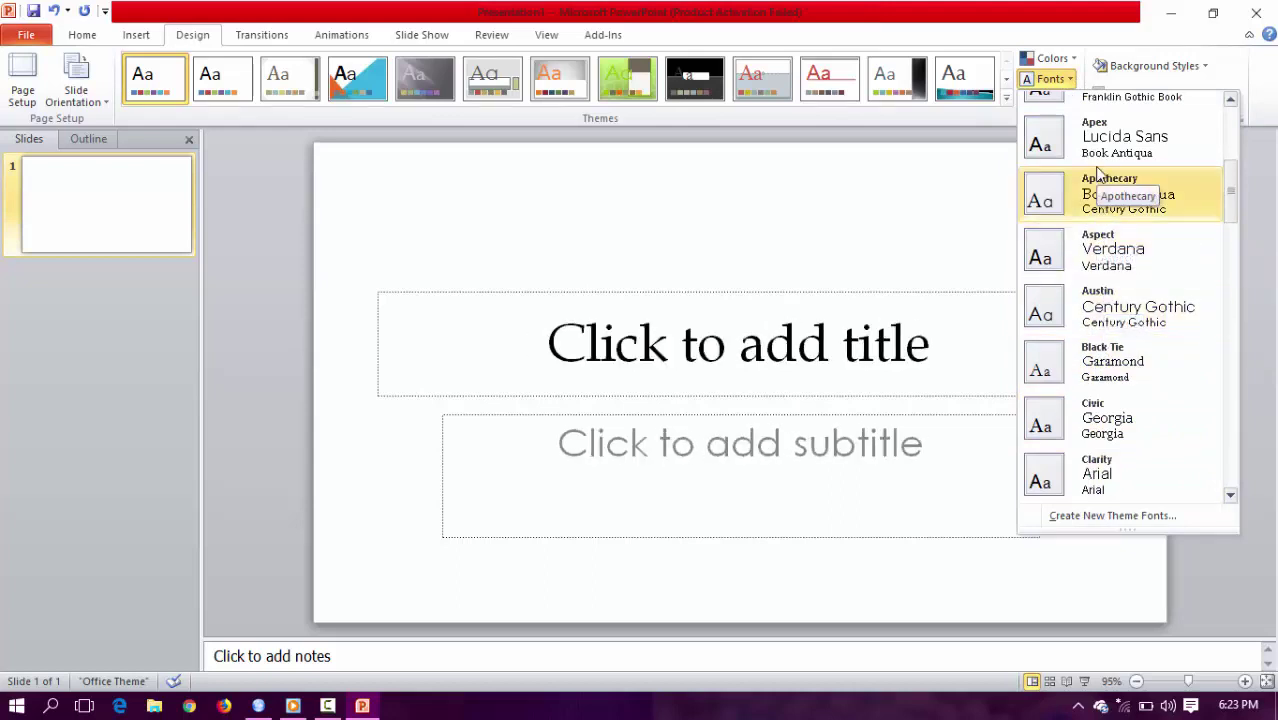
pyautogui.scroll(-3, 1097, 415)
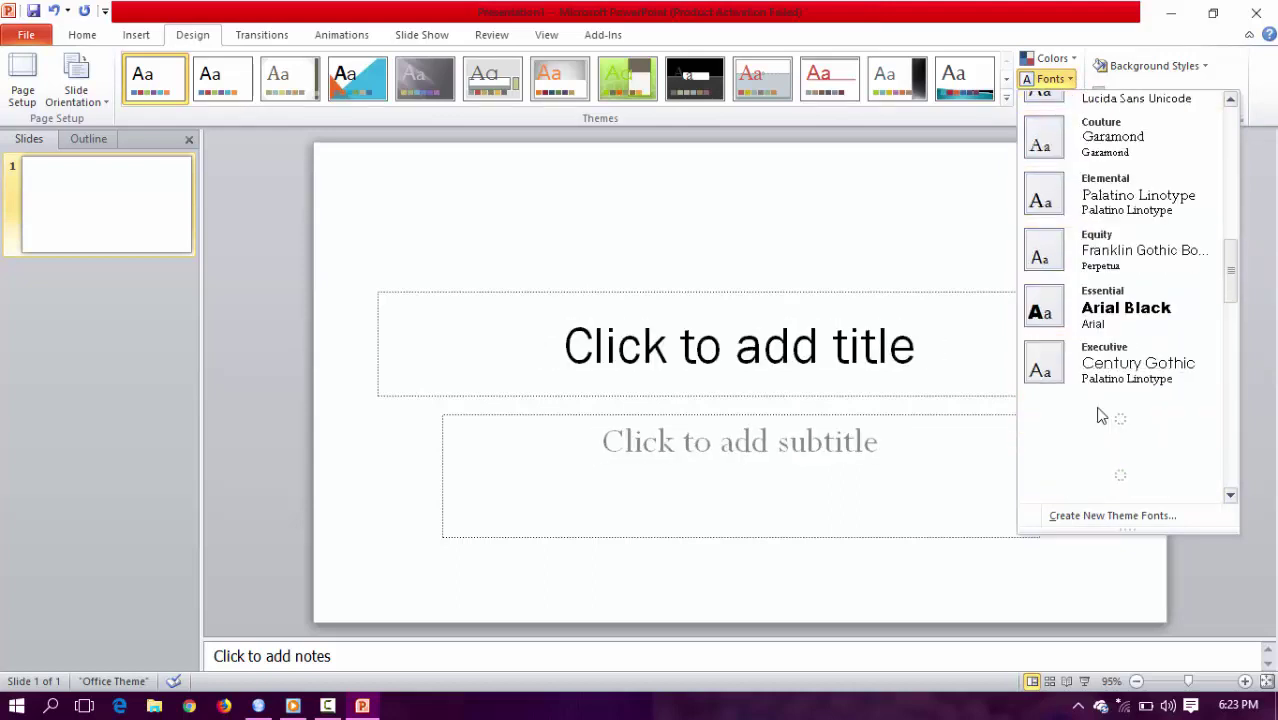
pyautogui.scroll(-1, 1098, 416)
pyautogui.scroll(-3, 1097, 415)
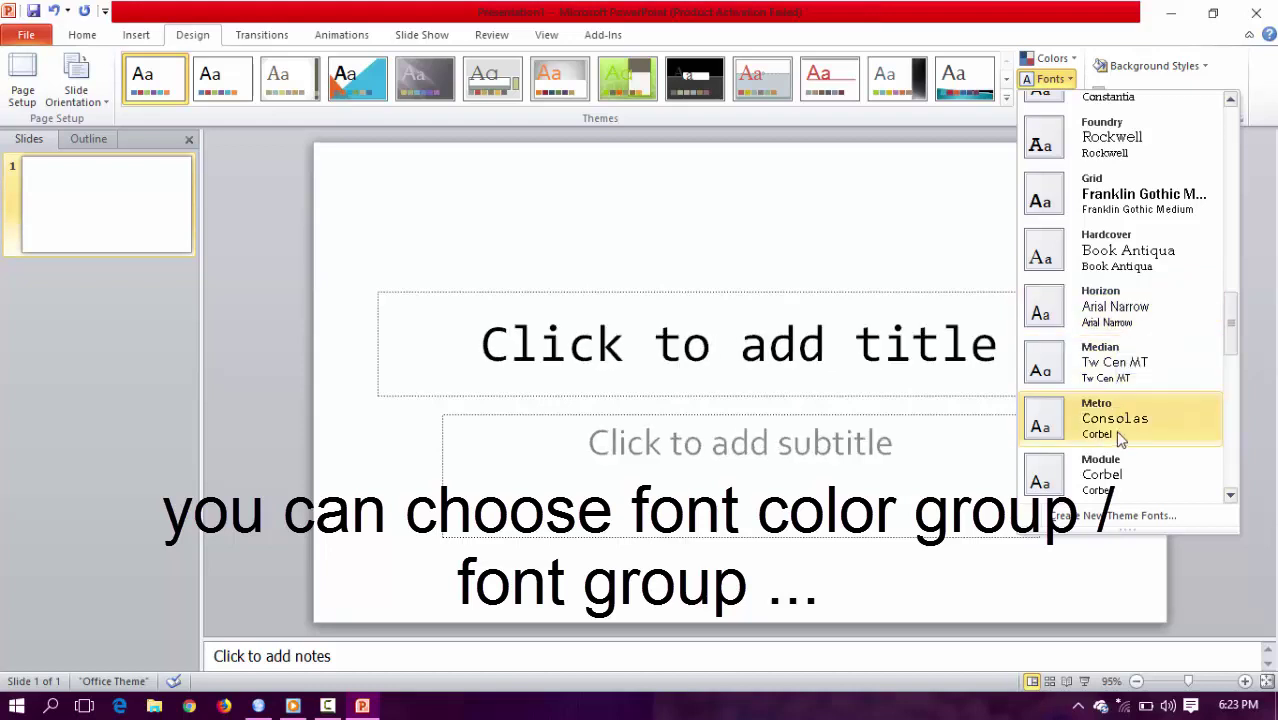
pyautogui.scroll(-3, 1120, 475)
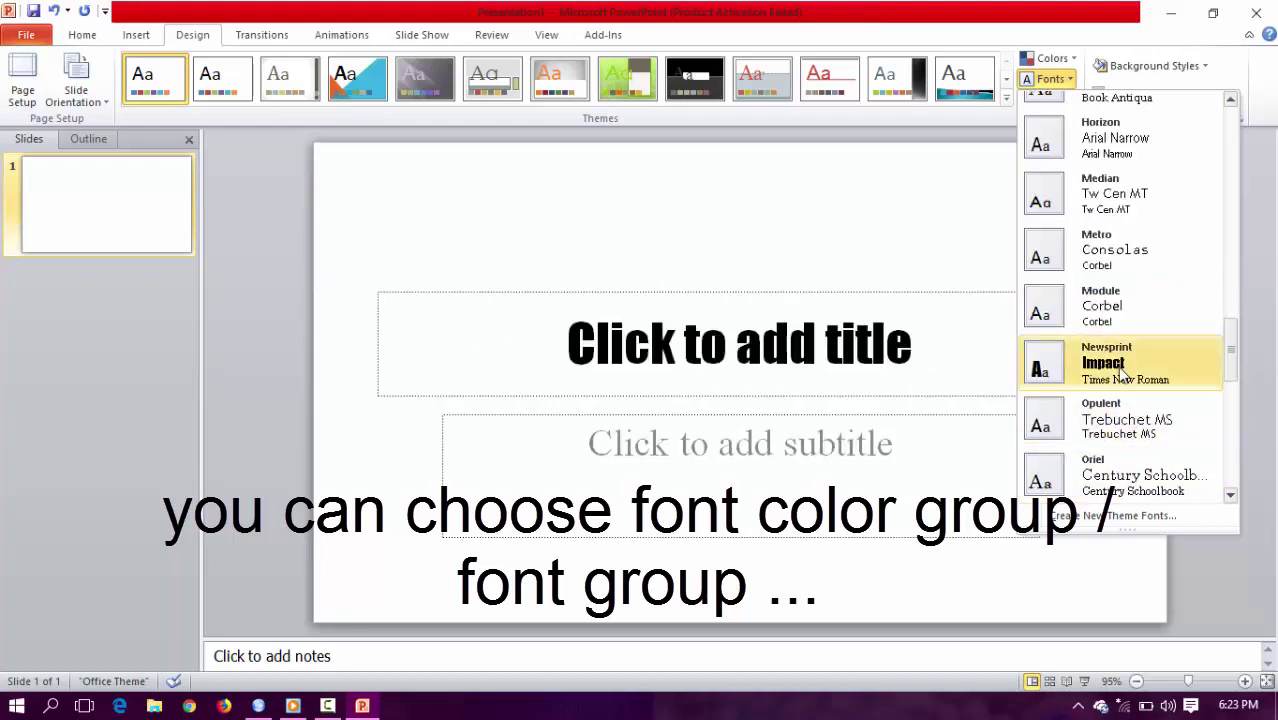
pyautogui.scroll(-3, 1124, 424)
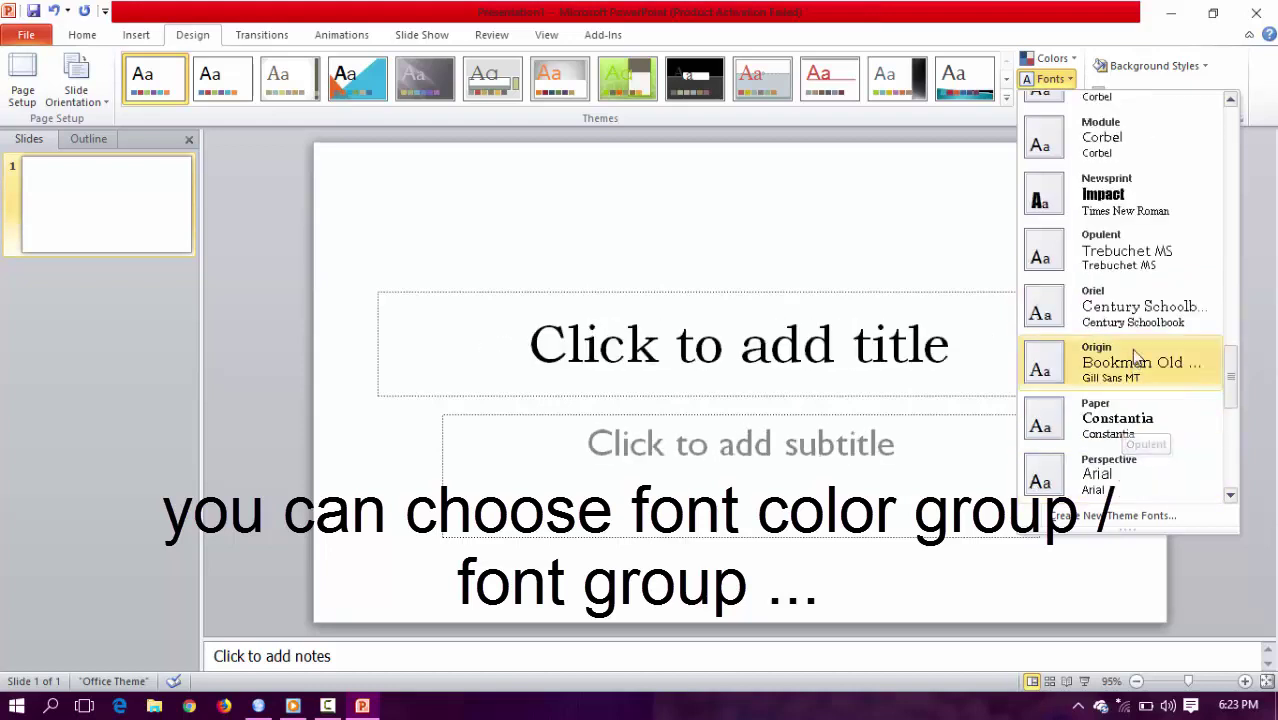
pyautogui.scroll(-6, 1124, 475)
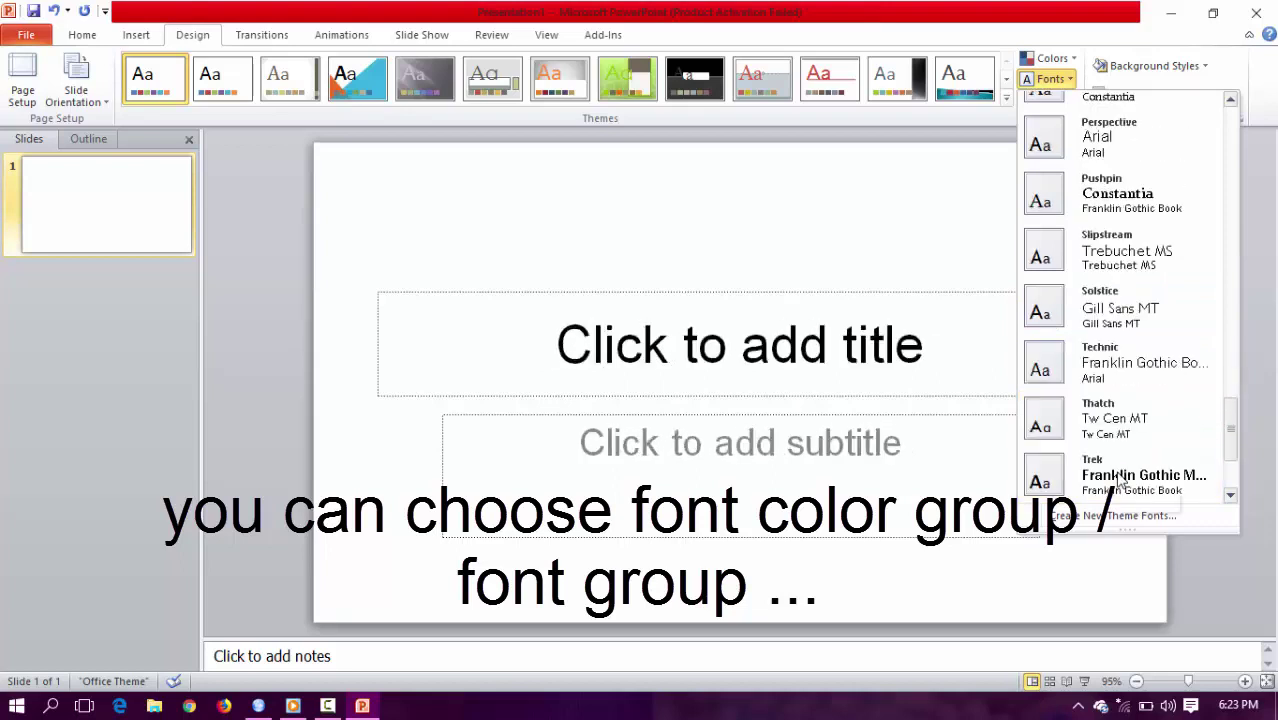
pyautogui.scroll(-3, 1128, 480)
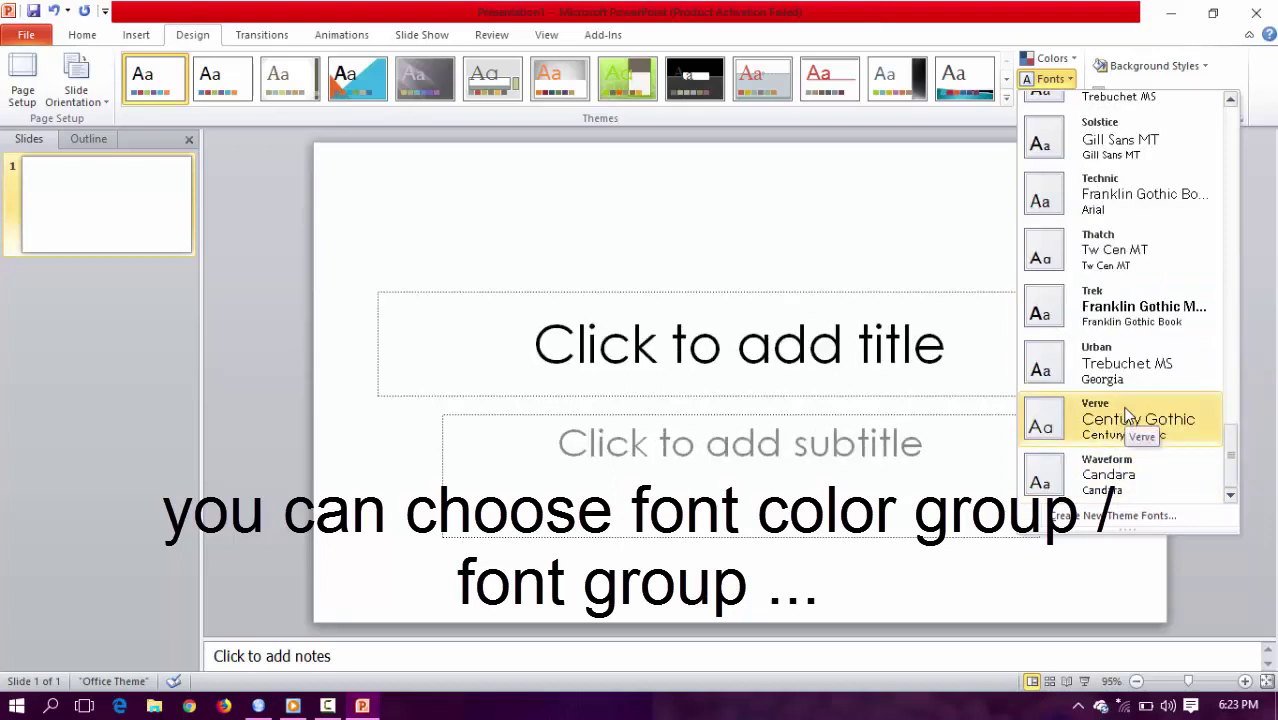
pyautogui.scroll(6, 1133, 165)
pyautogui.scroll(3, 1133, 242)
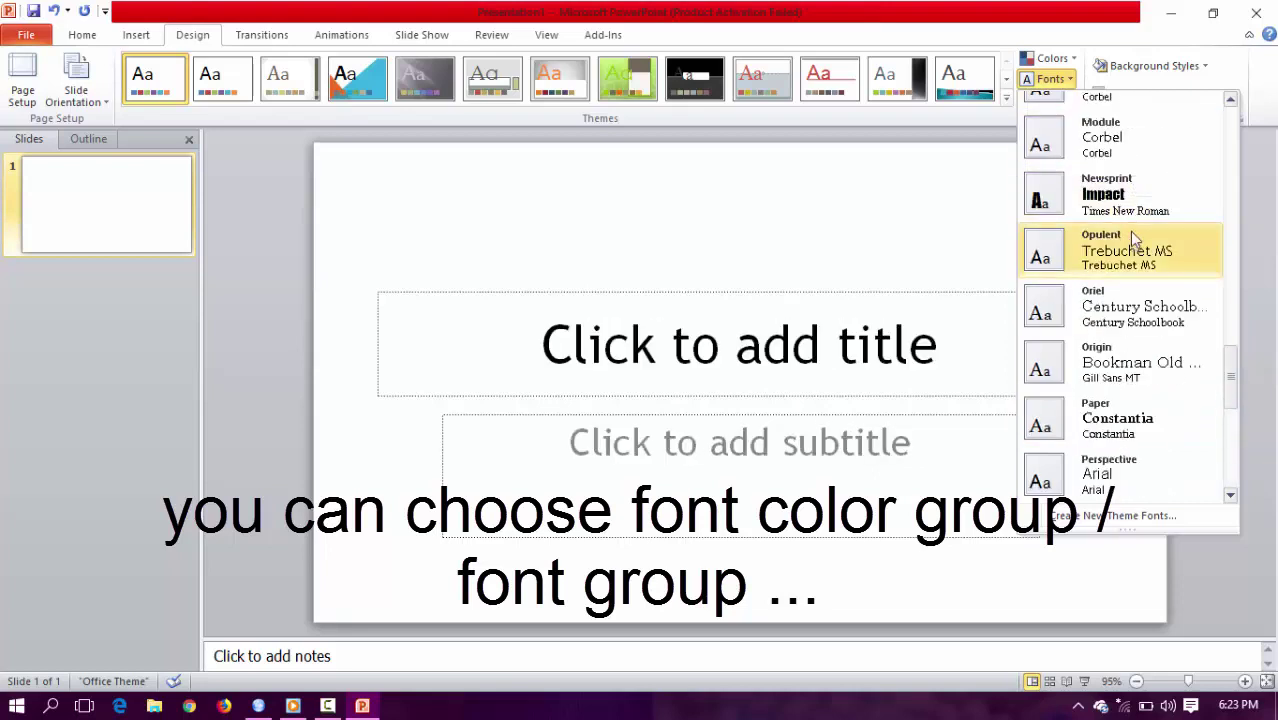
pyautogui.click(1138, 199)
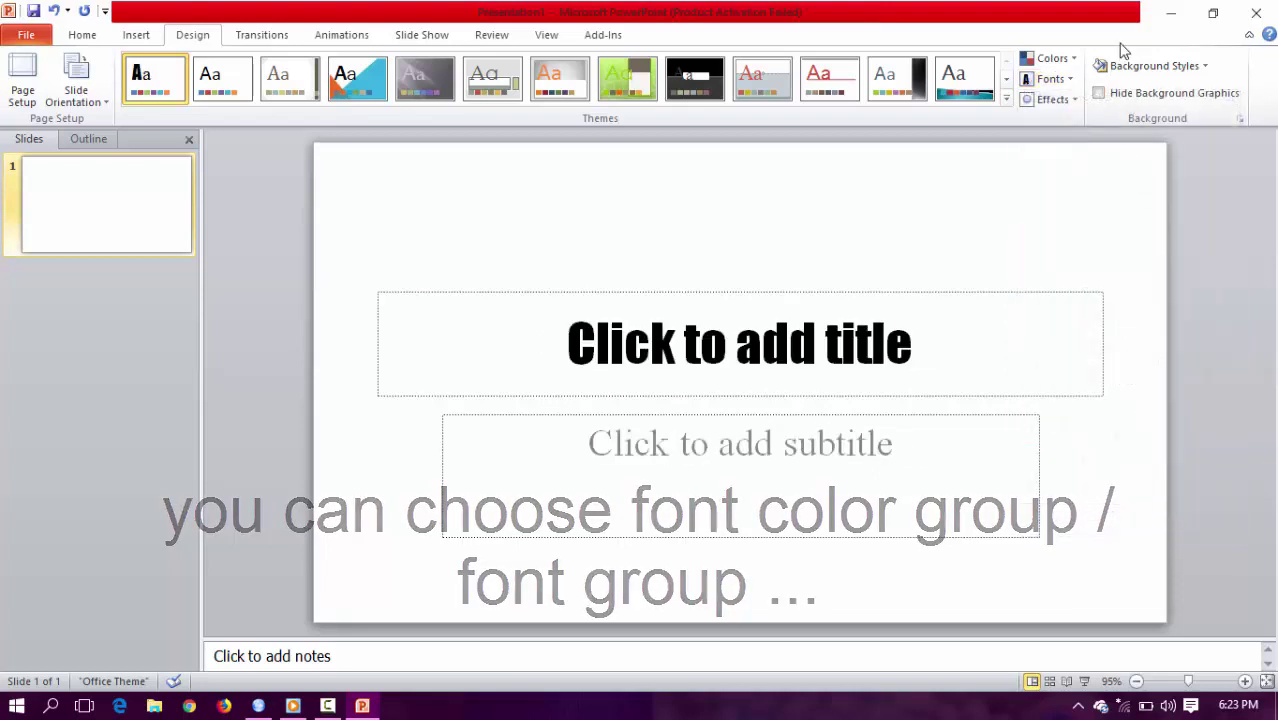
pyautogui.click(1053, 99)
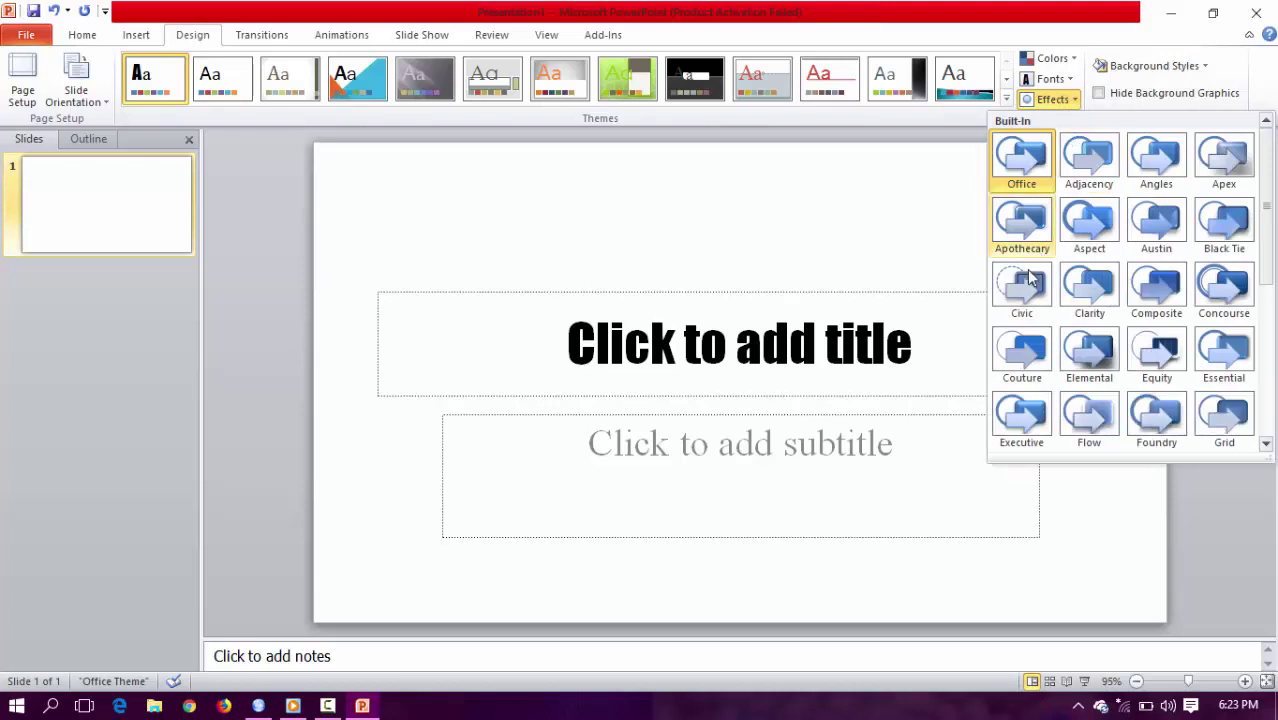
pyautogui.scroll(-3, 1141, 380)
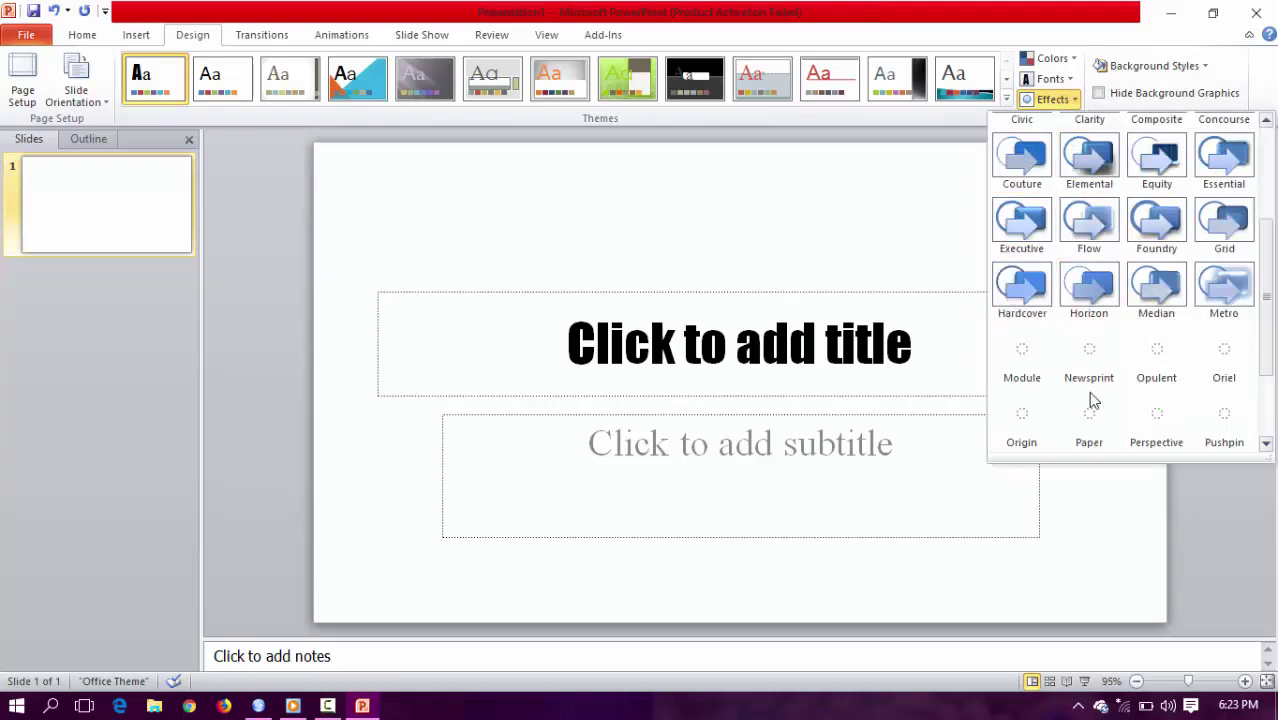
pyautogui.scroll(-2, 1090, 395)
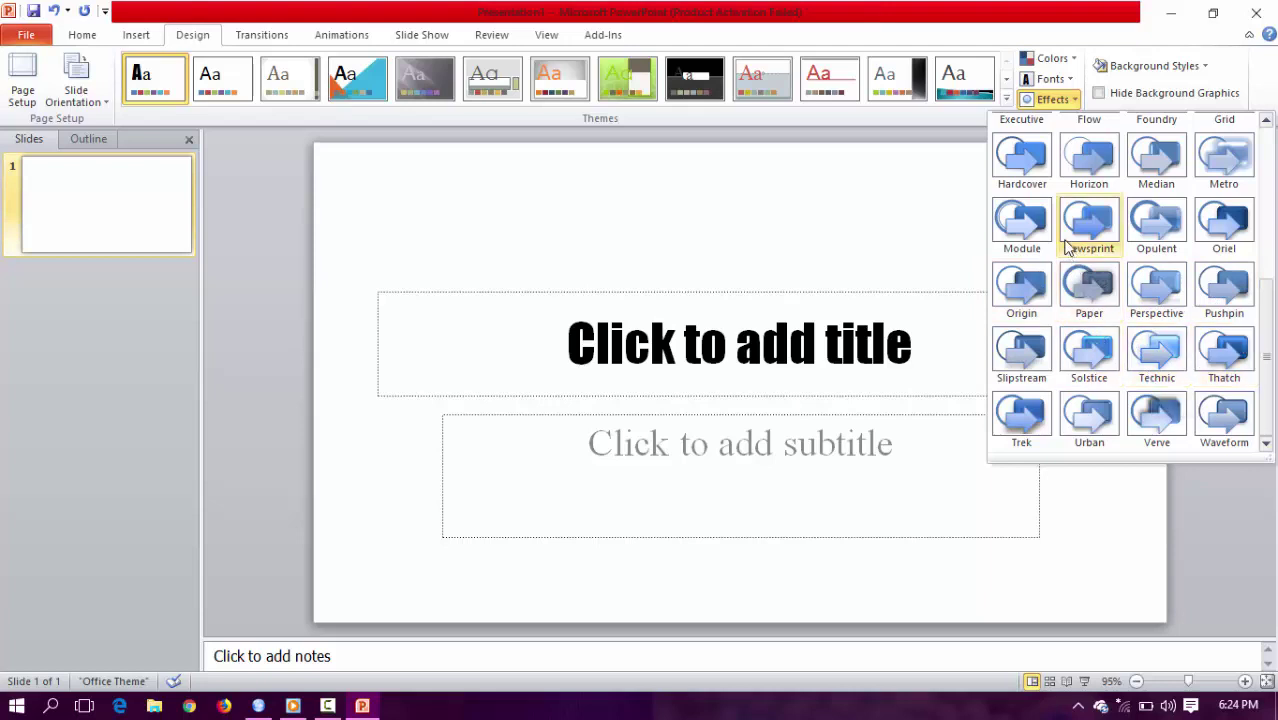
pyautogui.click(1052, 99)
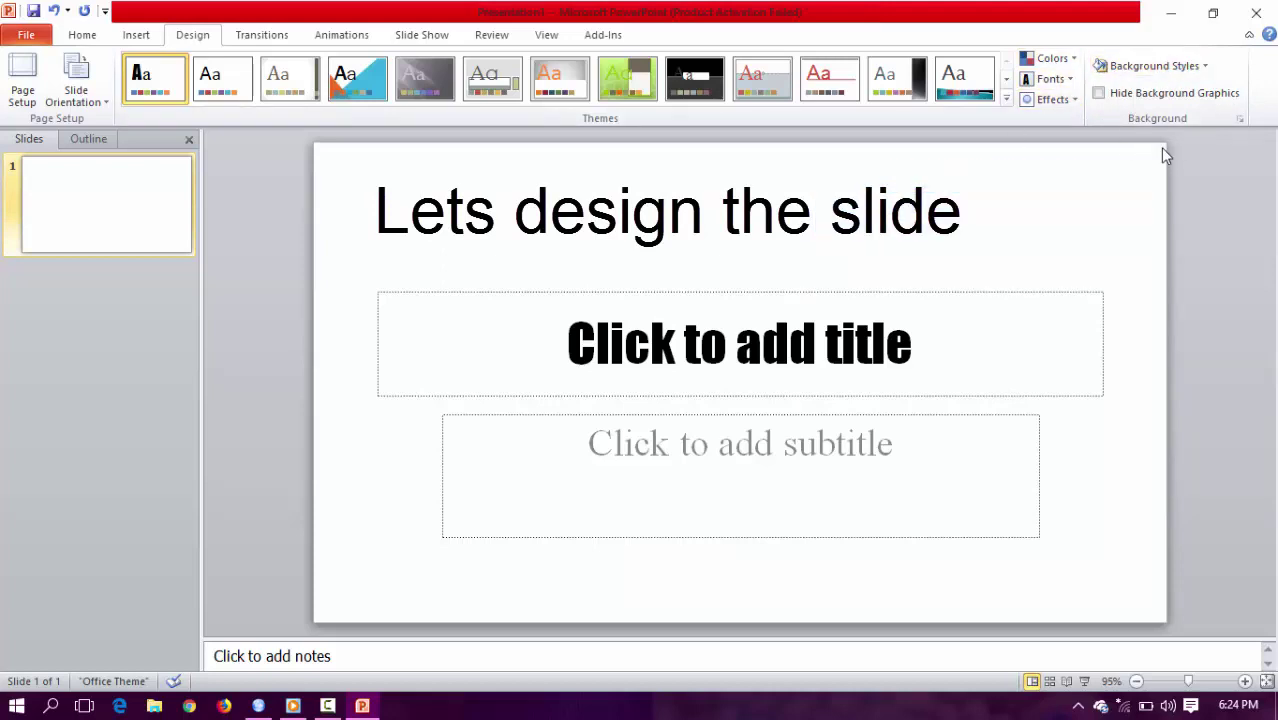
# Step: Select both placeholders and try blue and silver gradient background styles on the title slide
pyautogui.moveTo(1162, 153); pyautogui.dragTo(313, 638)
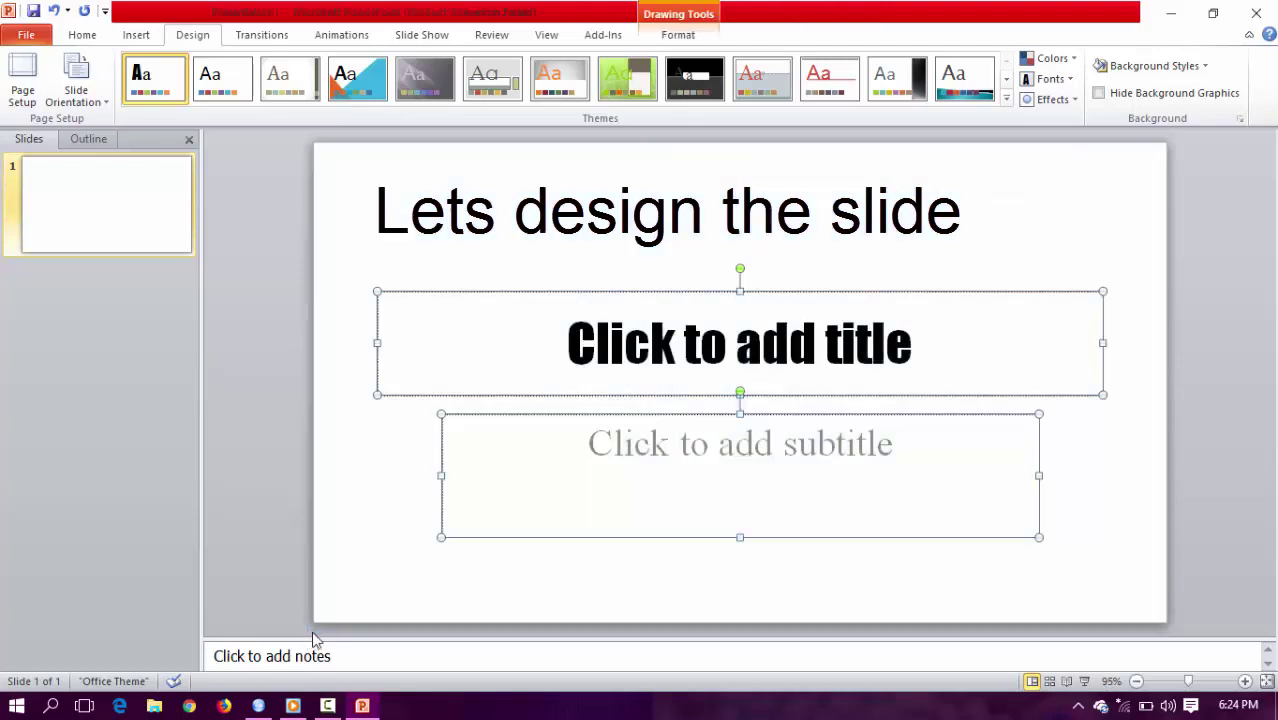
pyautogui.click(1190, 65)
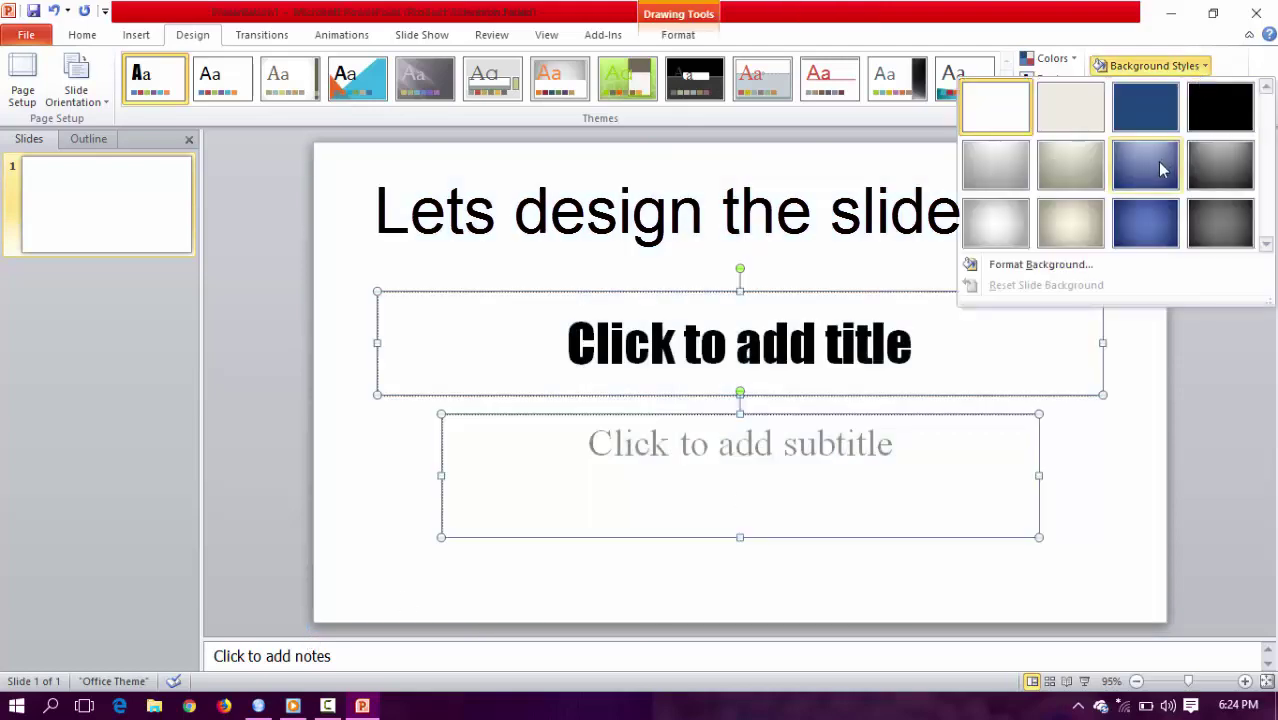
pyautogui.click(1157, 161)
pyautogui.click(1150, 65)
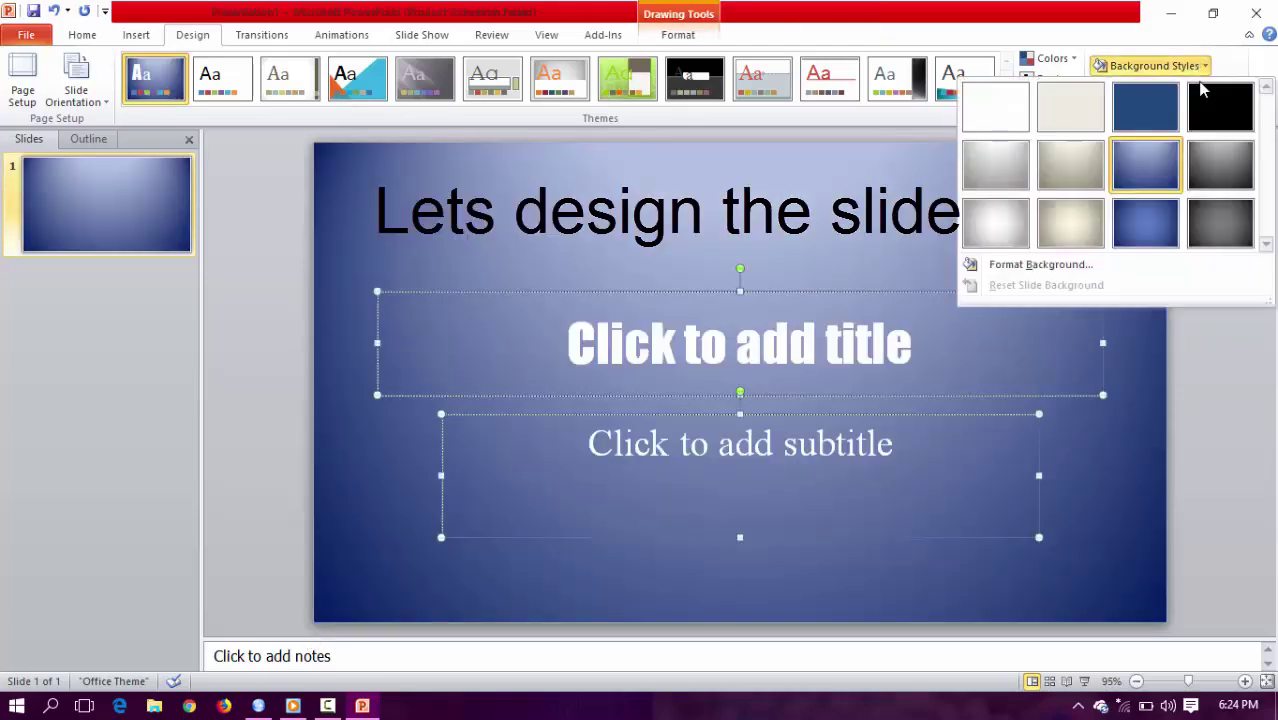
pyautogui.click(1144, 224)
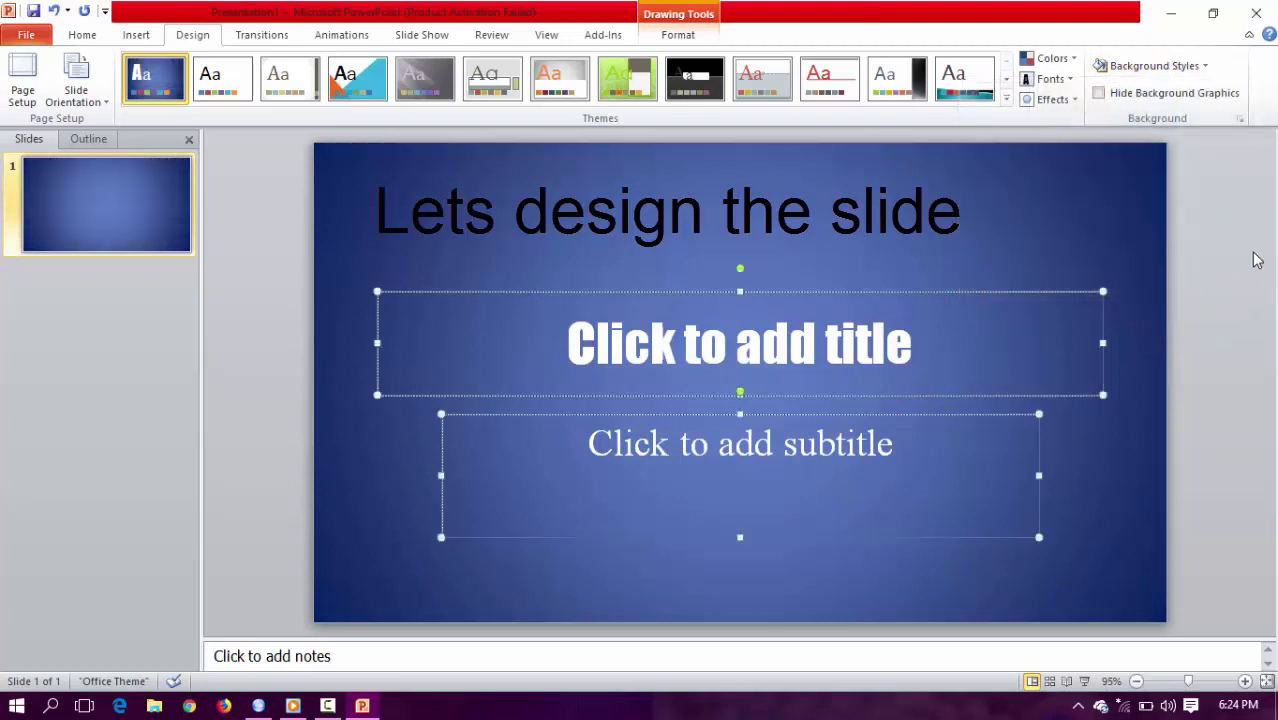
pyautogui.click(1209, 67)
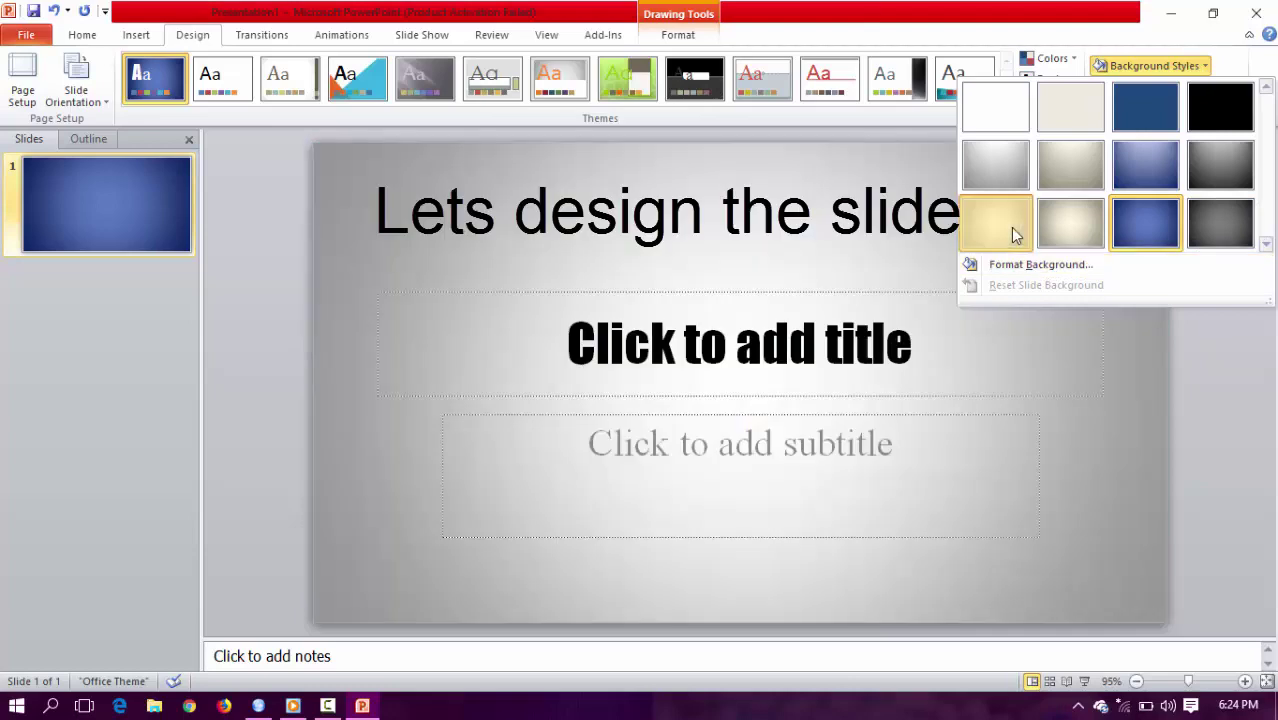
pyautogui.click(1015, 235)
# Step: Apply the blue radial background style and toggle Hide Background Graphics
pyautogui.click(1181, 64)
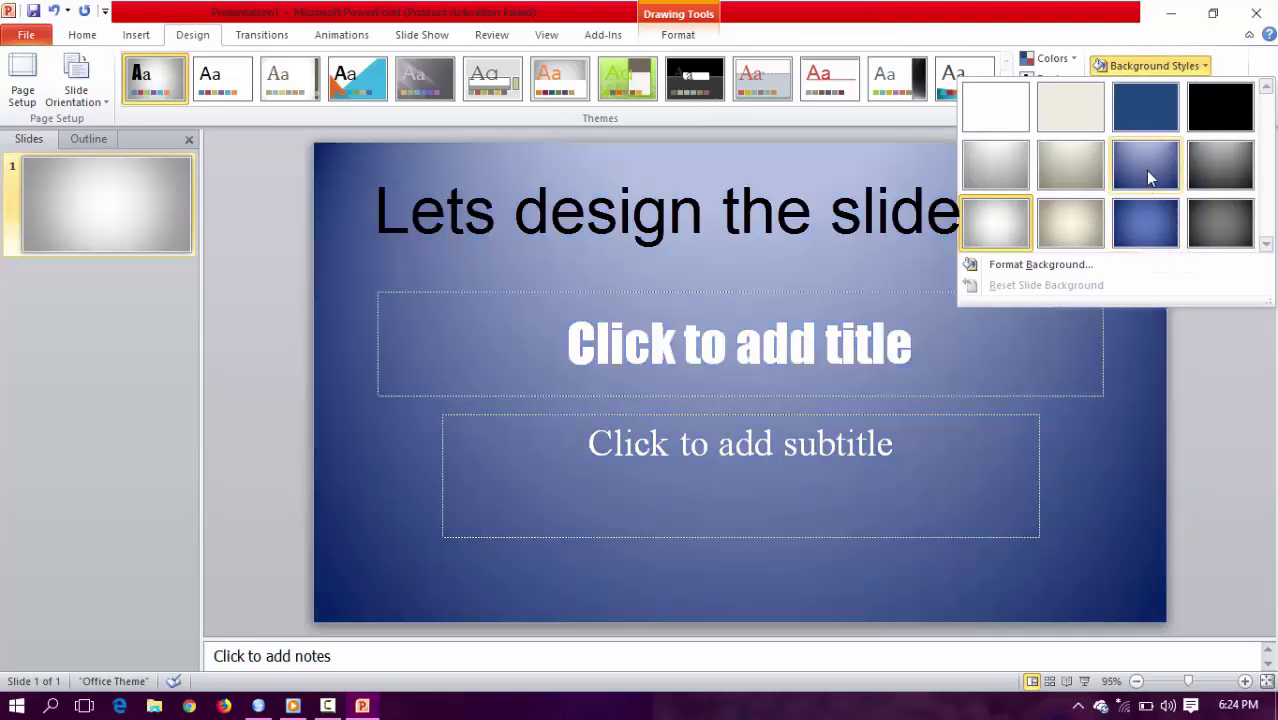
pyautogui.click(1145, 214)
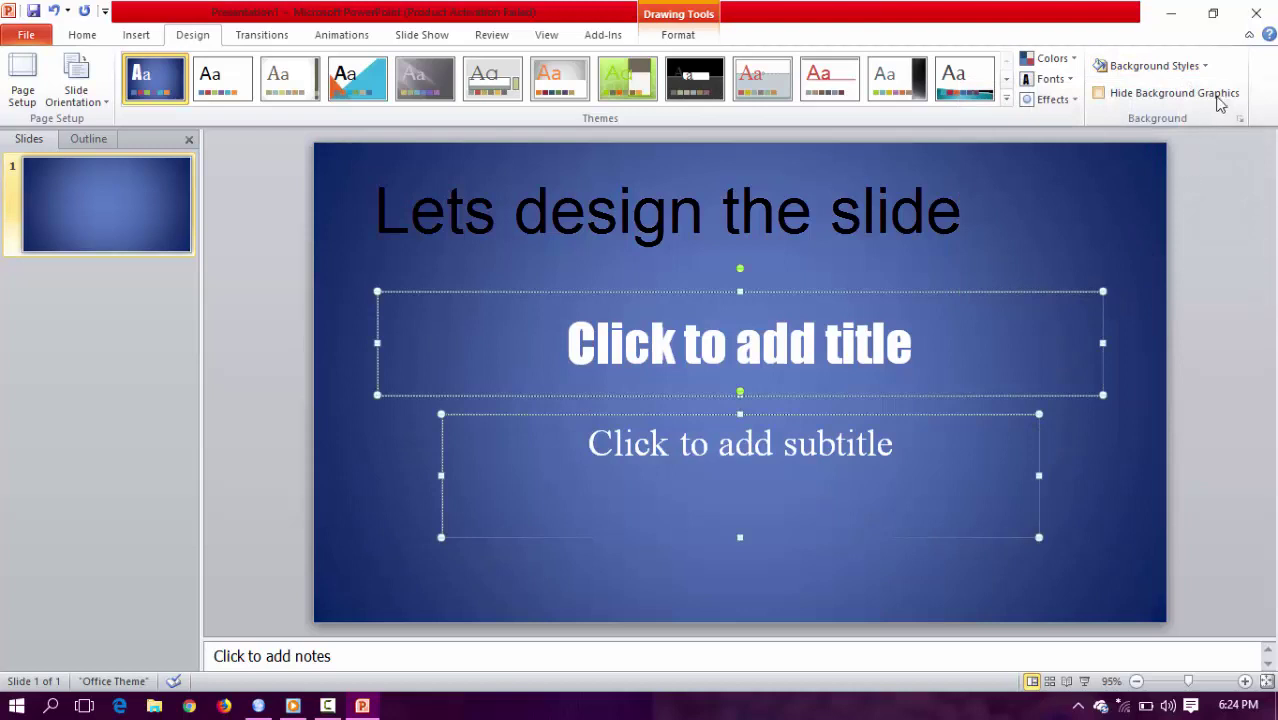
pyautogui.click(1212, 97)
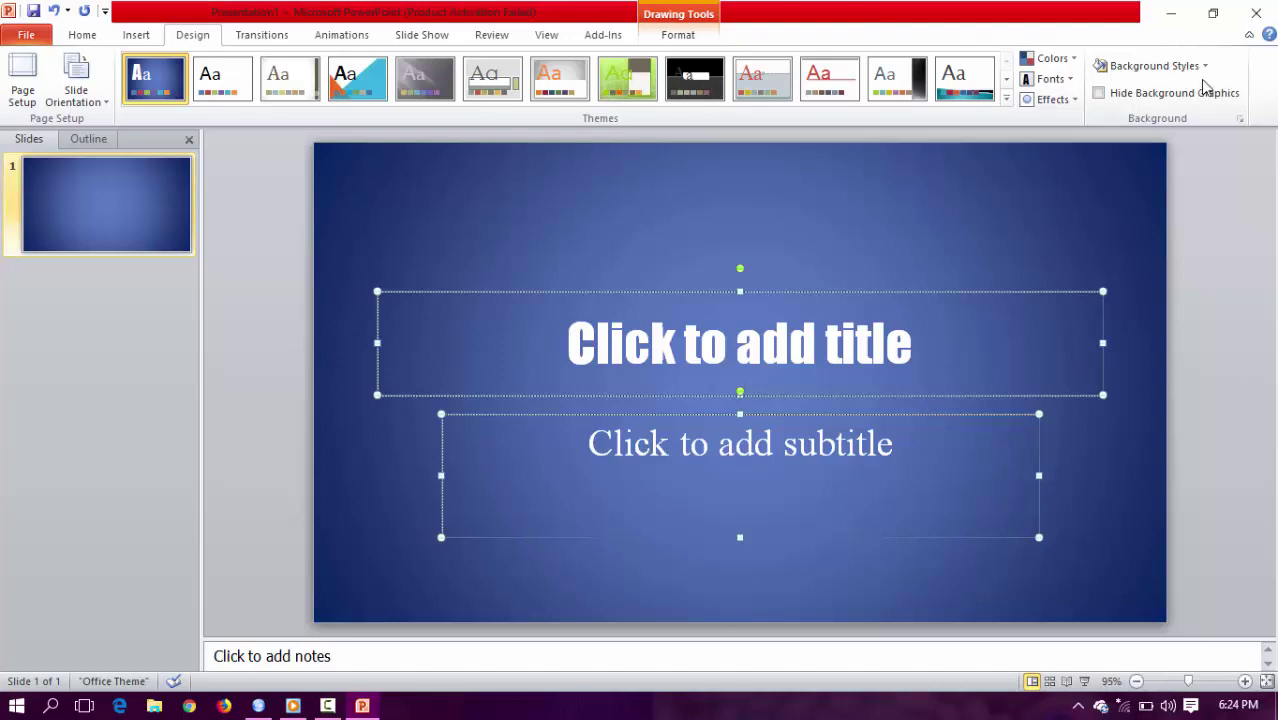
pyautogui.click(1150, 65)
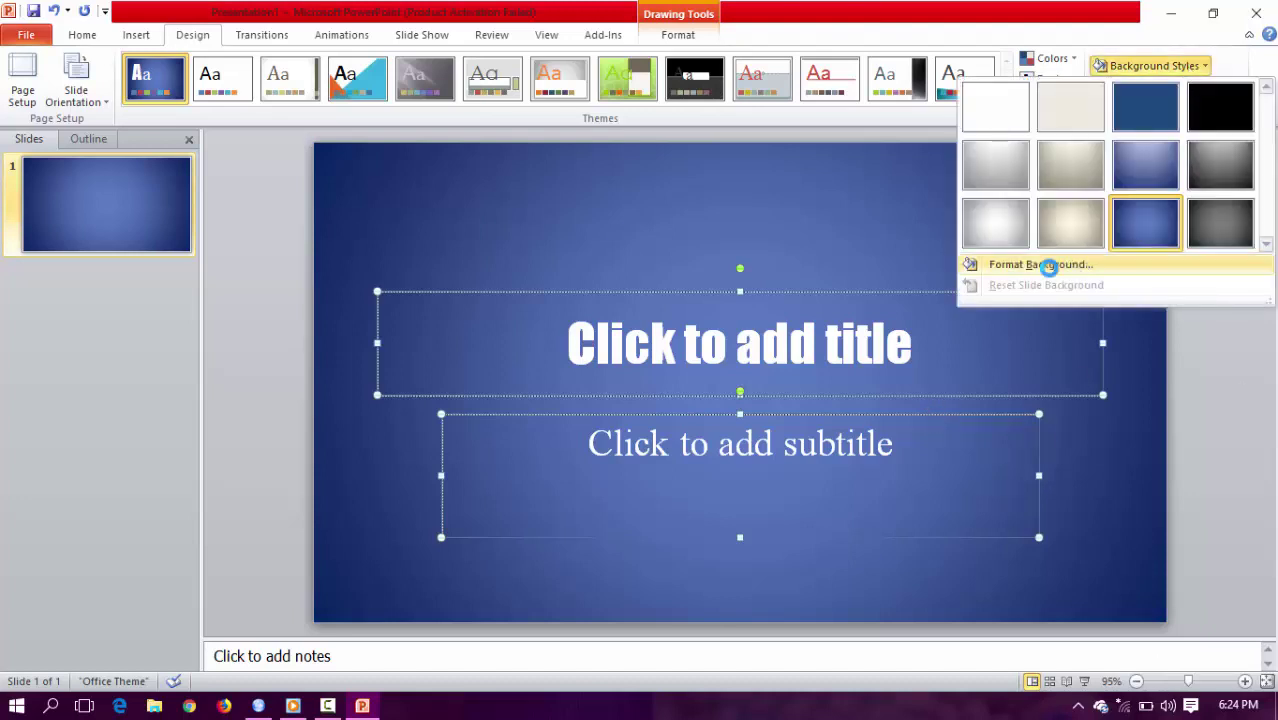
# Step: Browse the Format Background dialog's Picture Corrections, Picture Color and Artistic Effects panes, then close it
pyautogui.click(1046, 266)
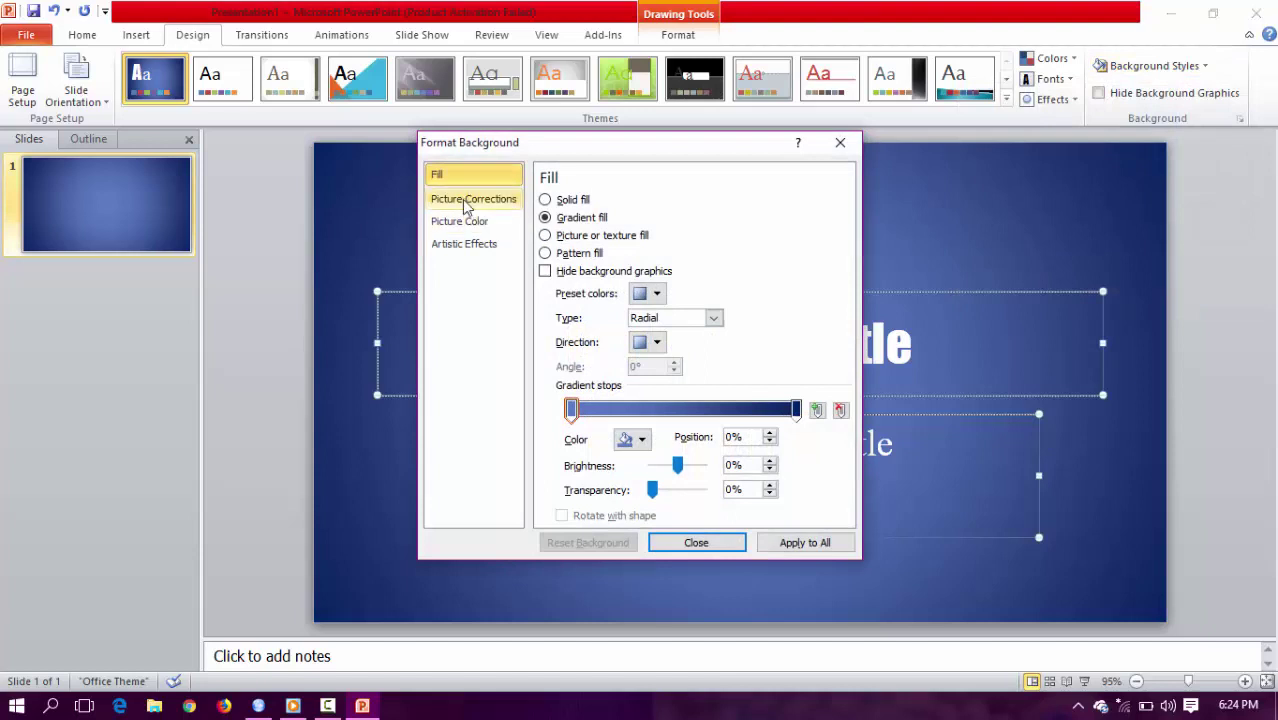
pyautogui.click(465, 200)
pyautogui.click(460, 226)
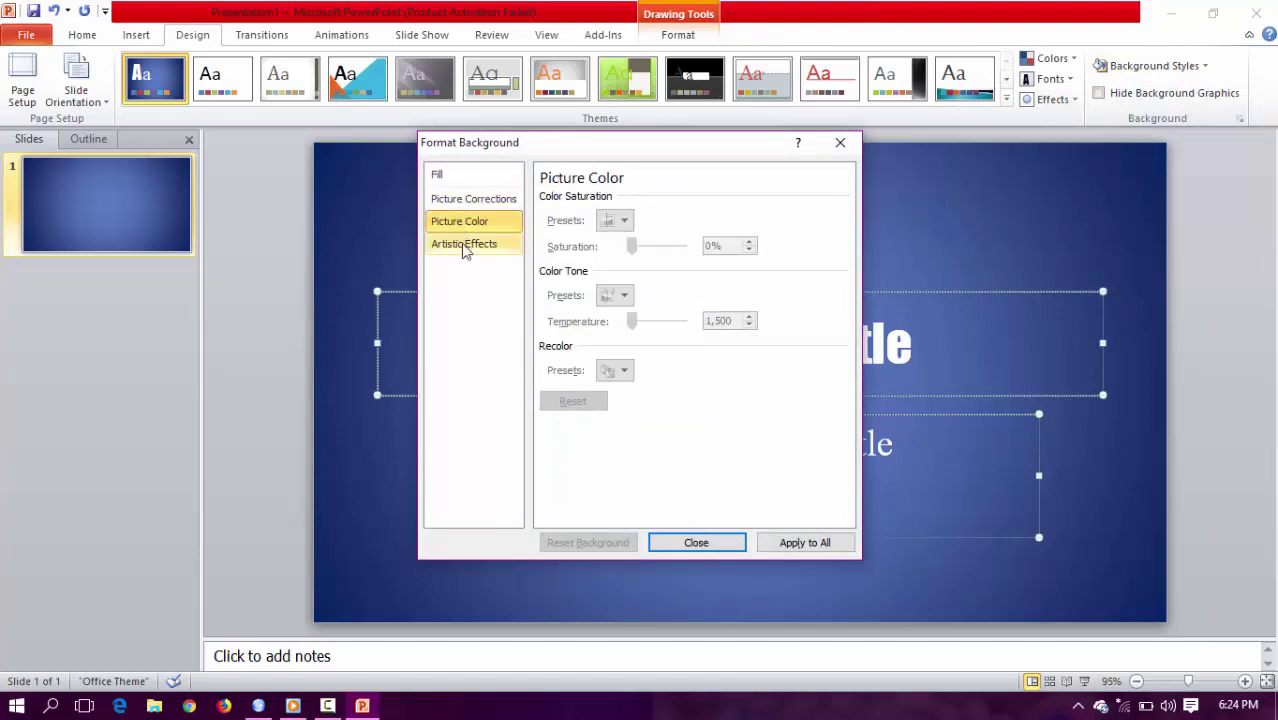
pyautogui.click(464, 248)
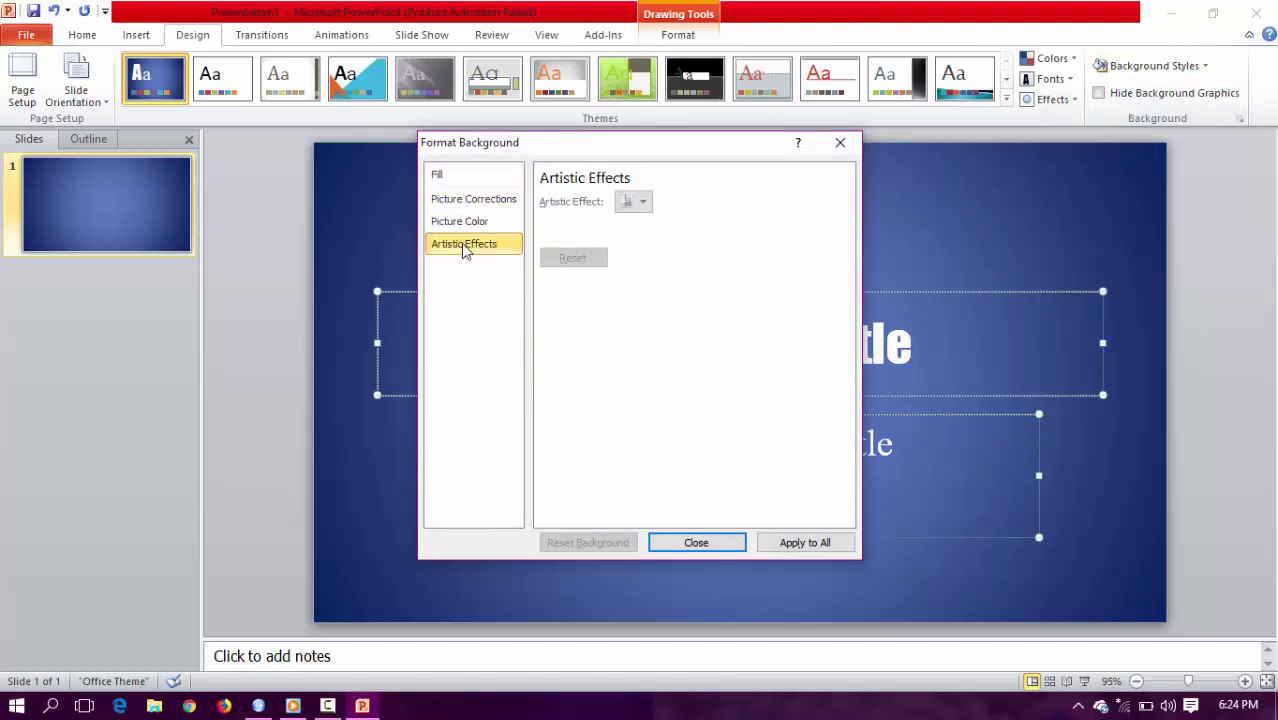
pyautogui.click(453, 177)
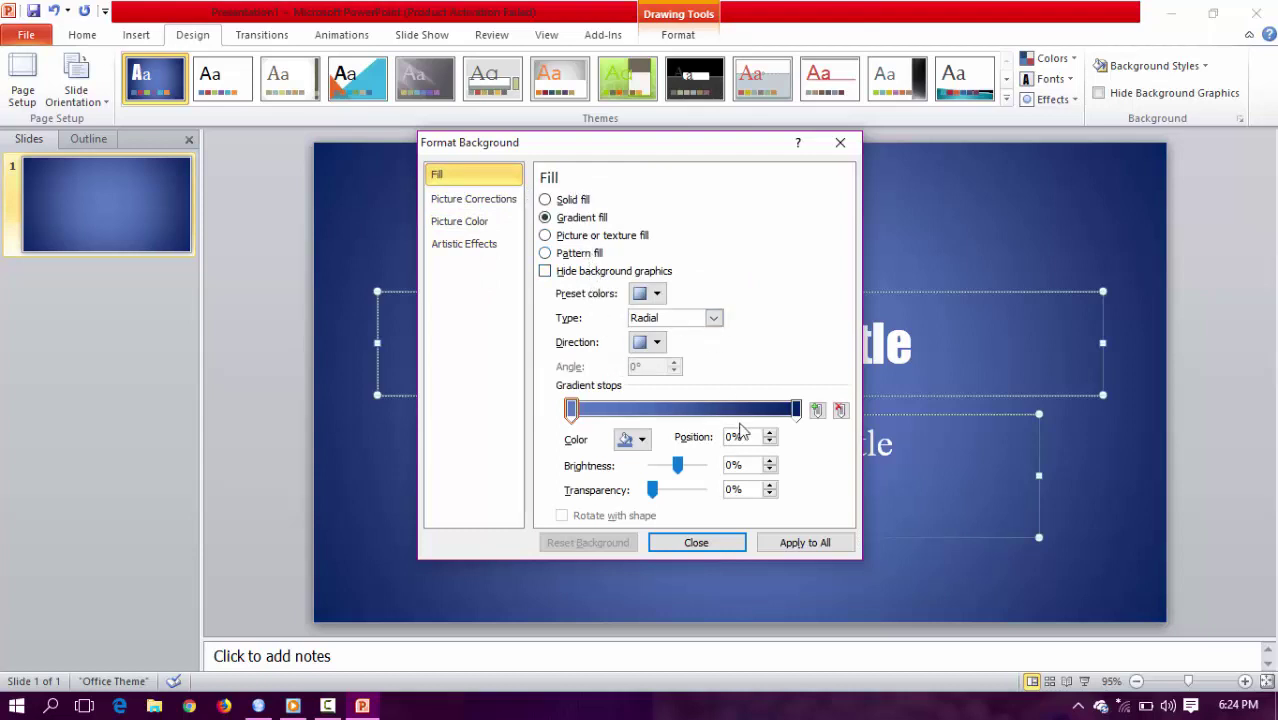
pyautogui.click(712, 540)
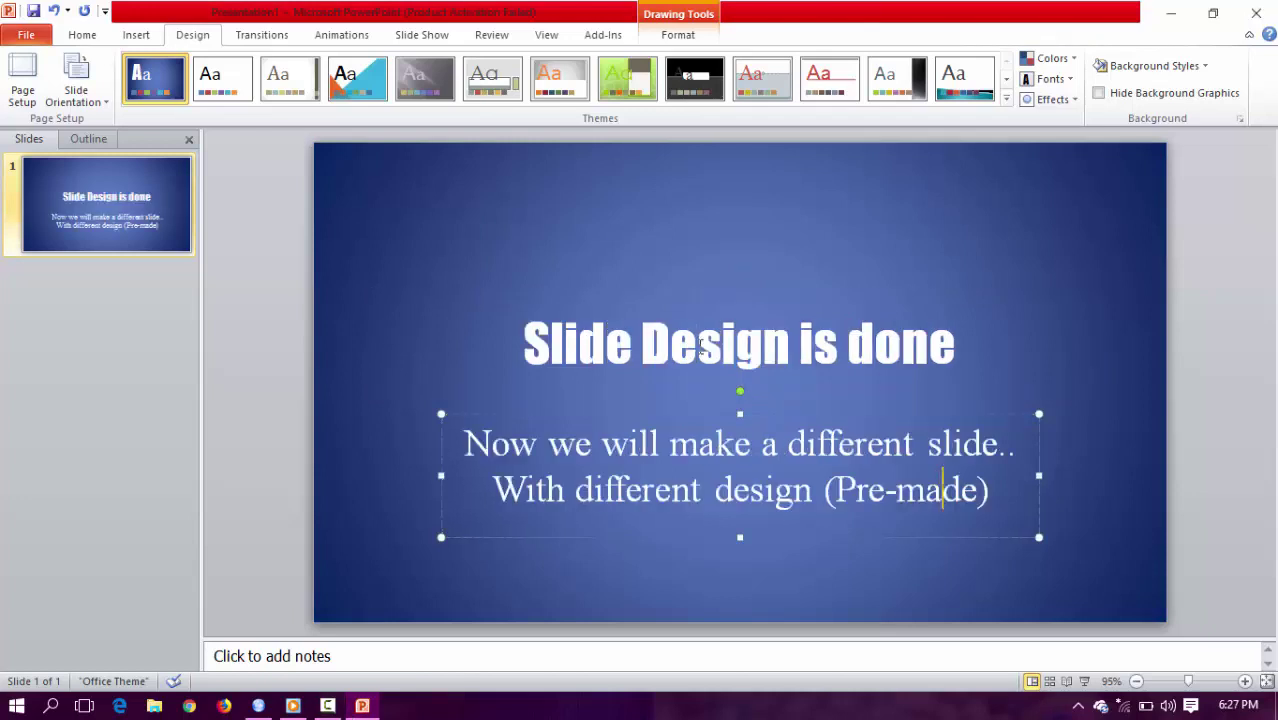
# Step: Select the 'Slide Design is done' title and subtitle, then browse the full theme gallery
pyautogui.moveTo(545, 347); pyautogui.dragTo(913, 378)
pyautogui.click(818, 512)
pyautogui.click(1198, 420)
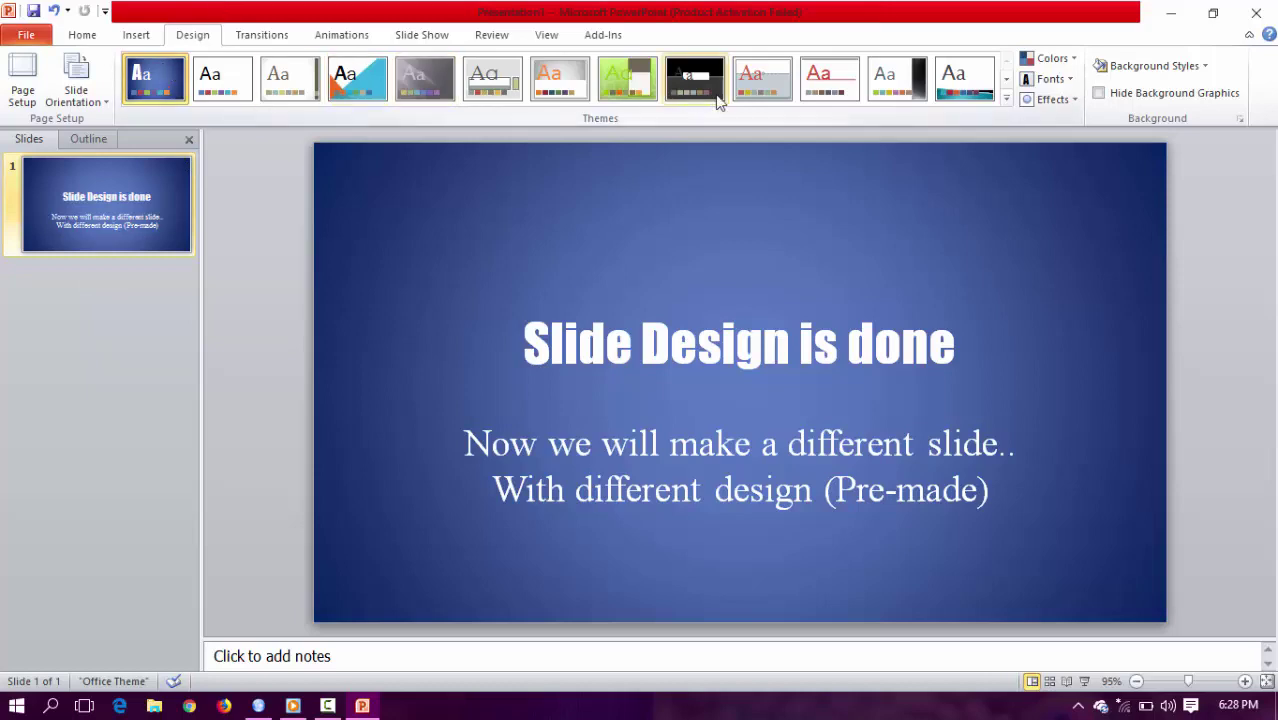
pyautogui.click(1006, 99)
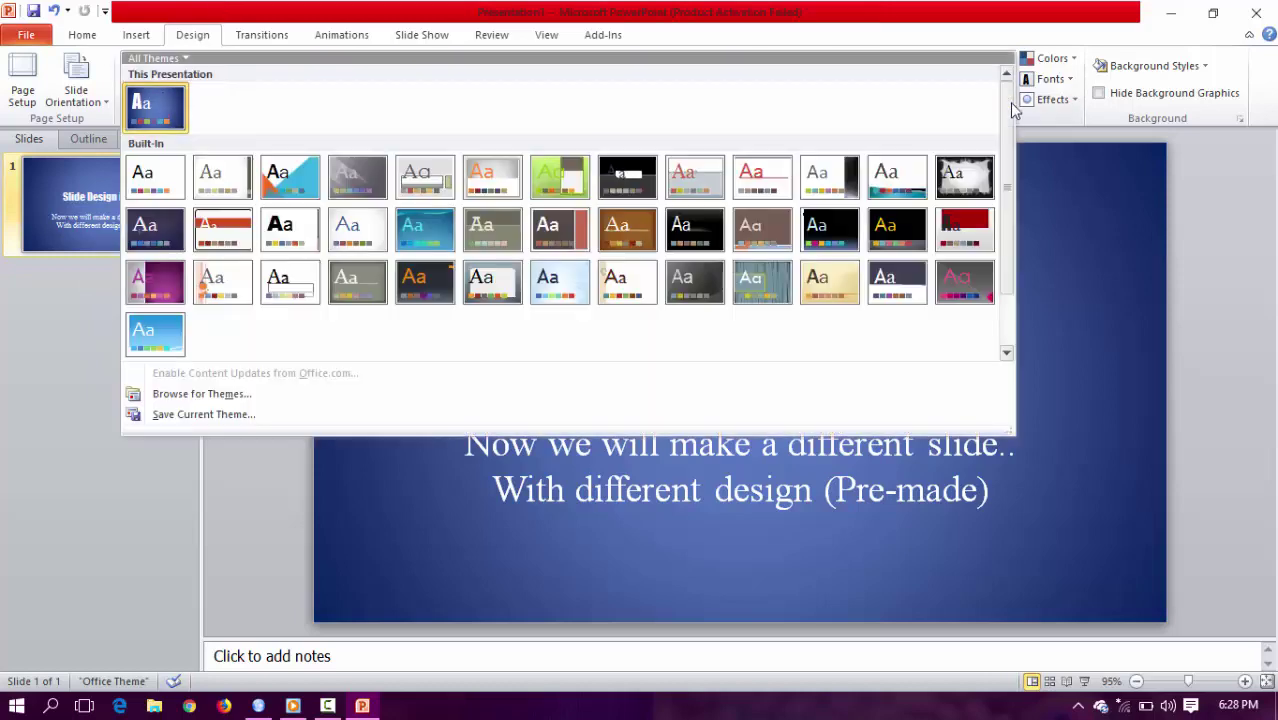
pyautogui.click(57, 409)
# Step: Add a new second slide and try red-title, teal-swoosh, Adjacency and Office themes
pyautogui.rightClick(78, 298)
pyautogui.click(135, 400)
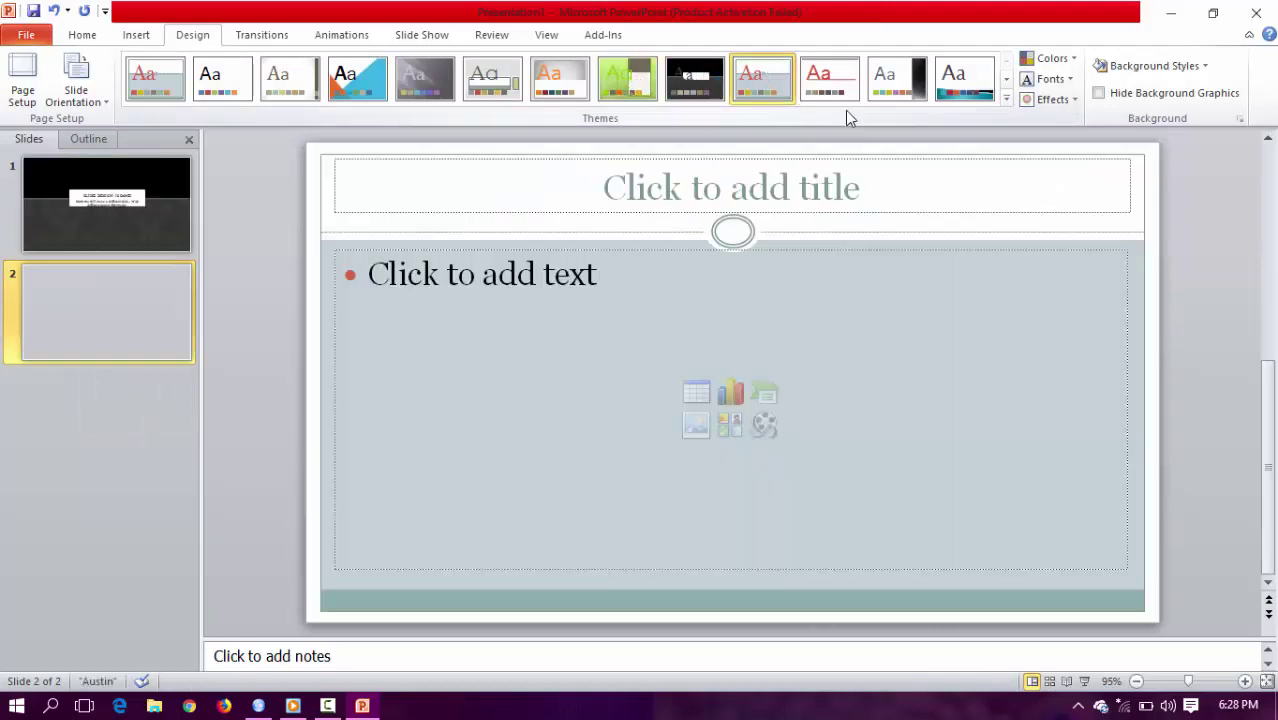
pyautogui.click(829, 80)
pyautogui.click(963, 80)
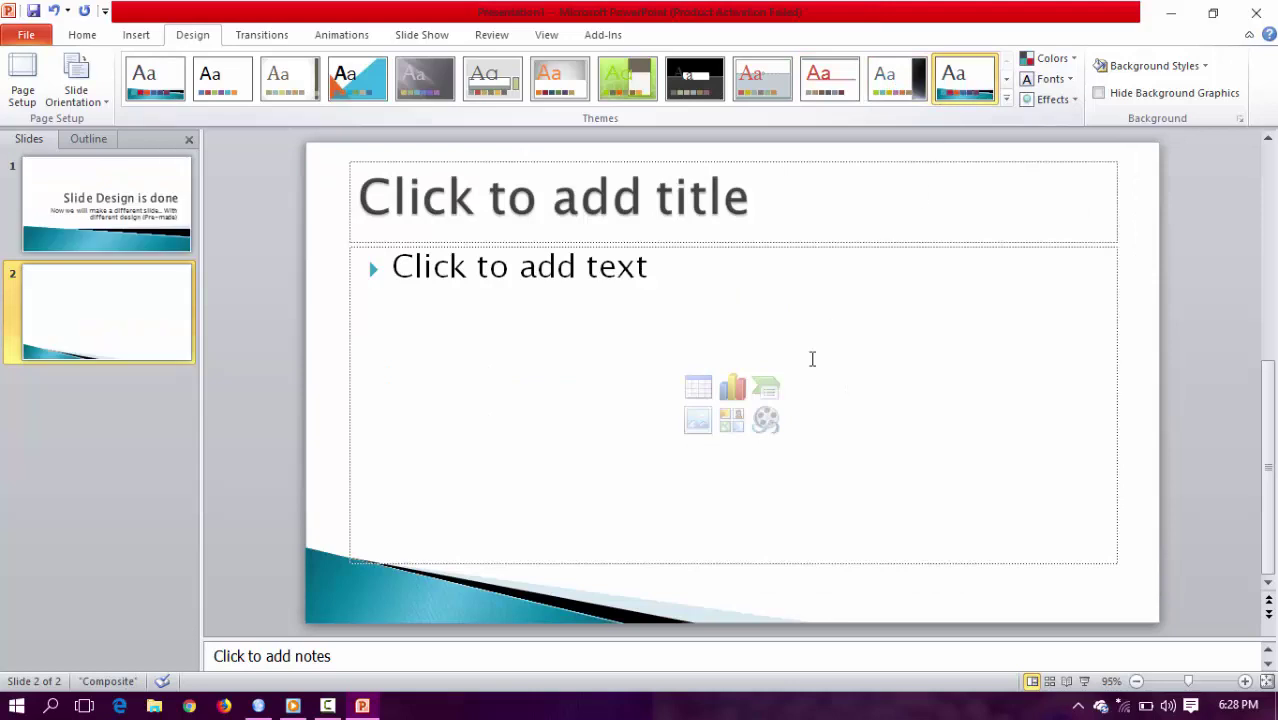
pyautogui.click(293, 82)
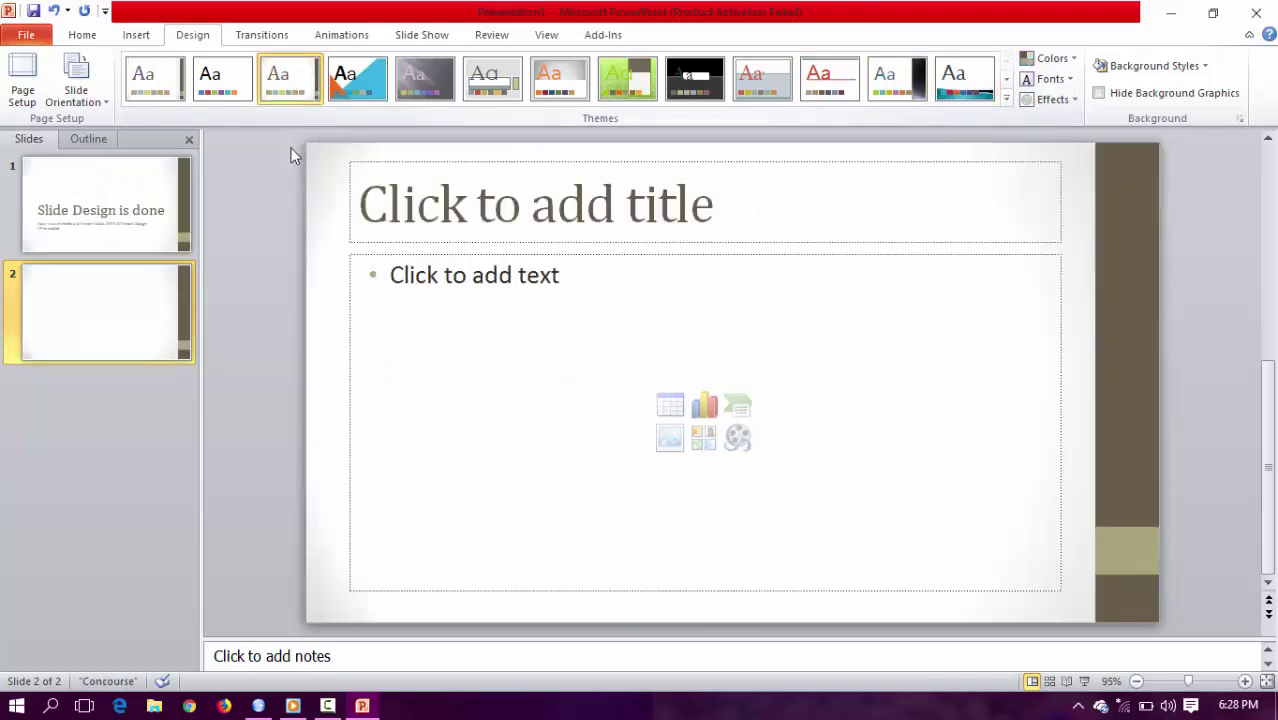
pyautogui.click(224, 86)
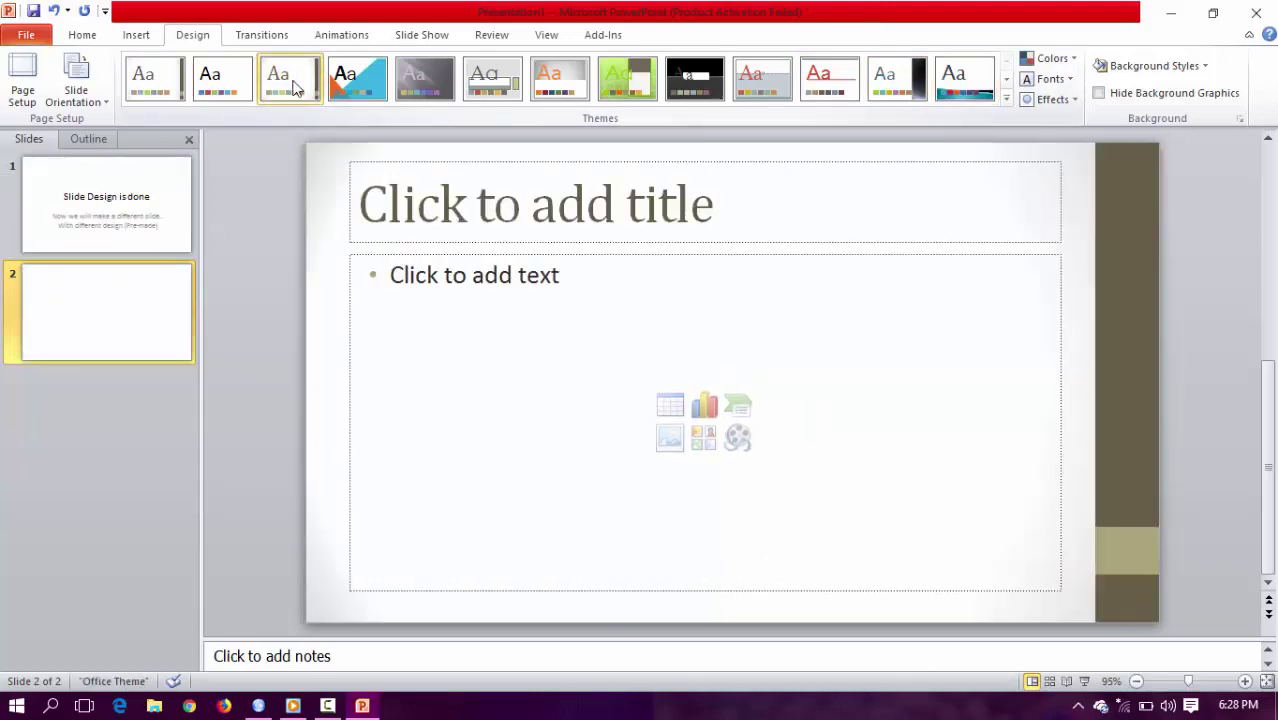
pyautogui.click(288, 84)
# Step: Try the Perspective, Slipstream, Pushpin and Opulent themes across both slides
pyautogui.click(1006, 98)
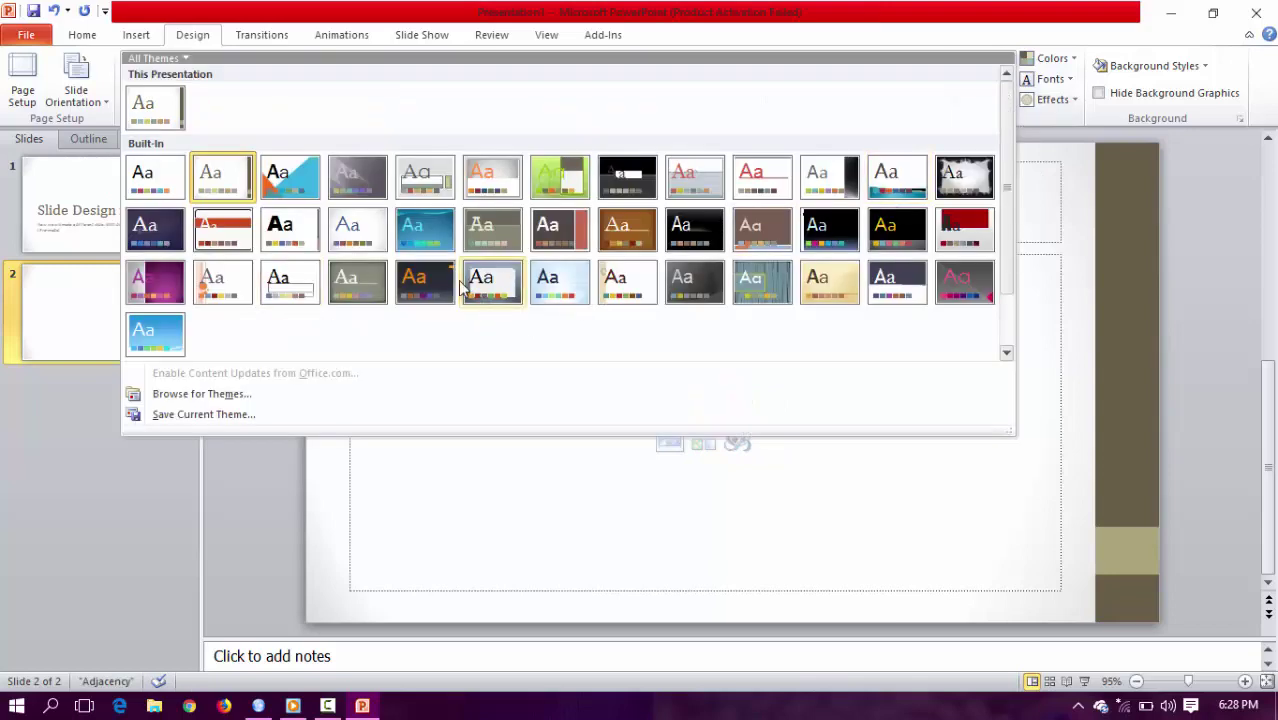
pyautogui.click(425, 282)
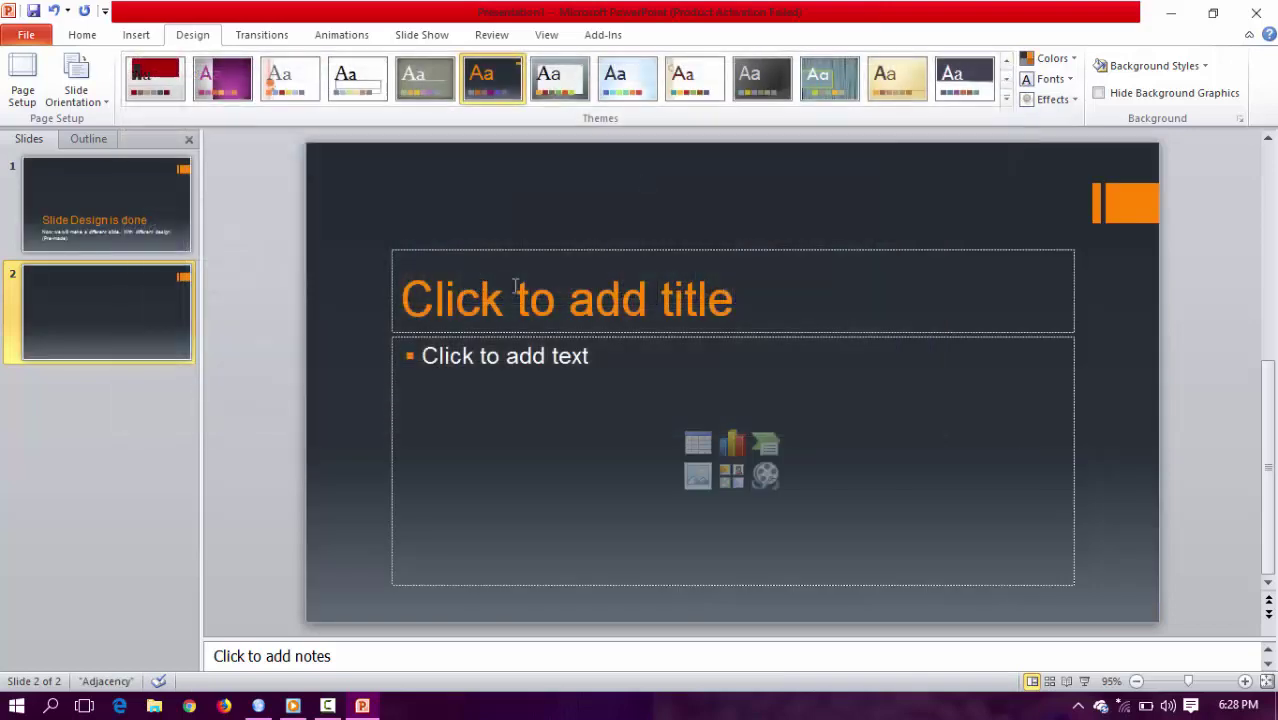
pyautogui.click(829, 78)
pyautogui.click(630, 70)
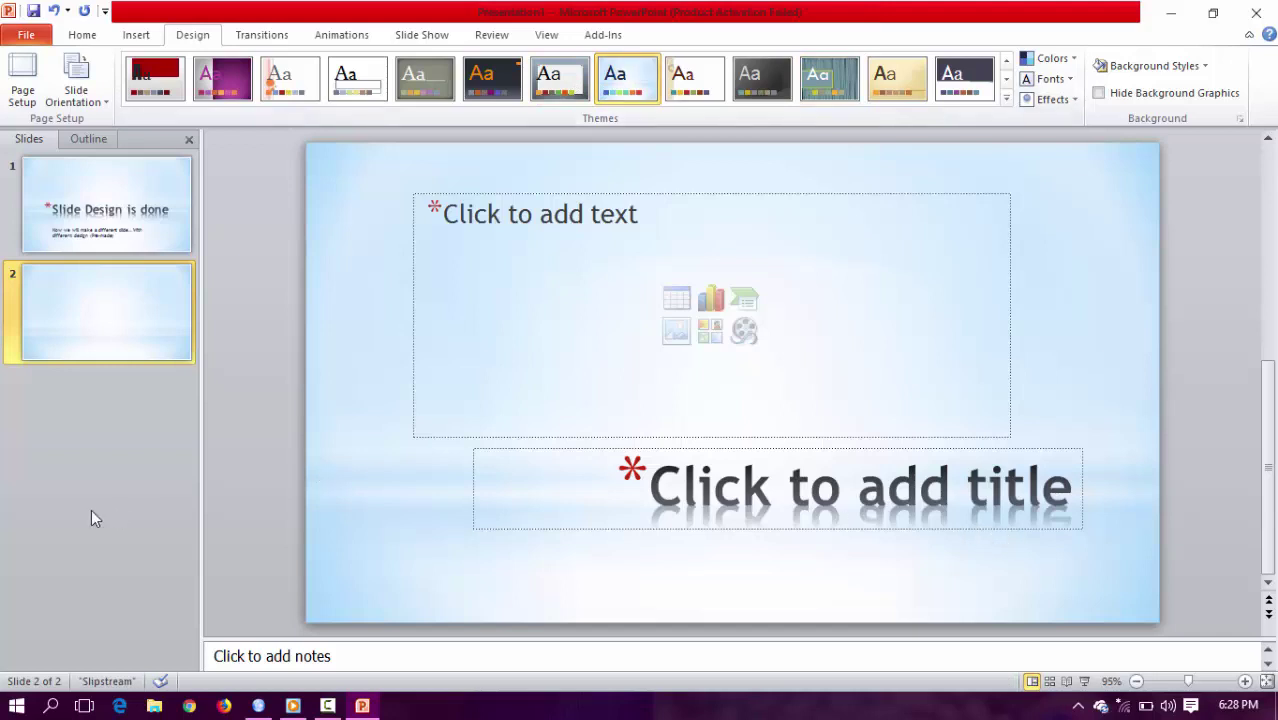
pyautogui.click(135, 242)
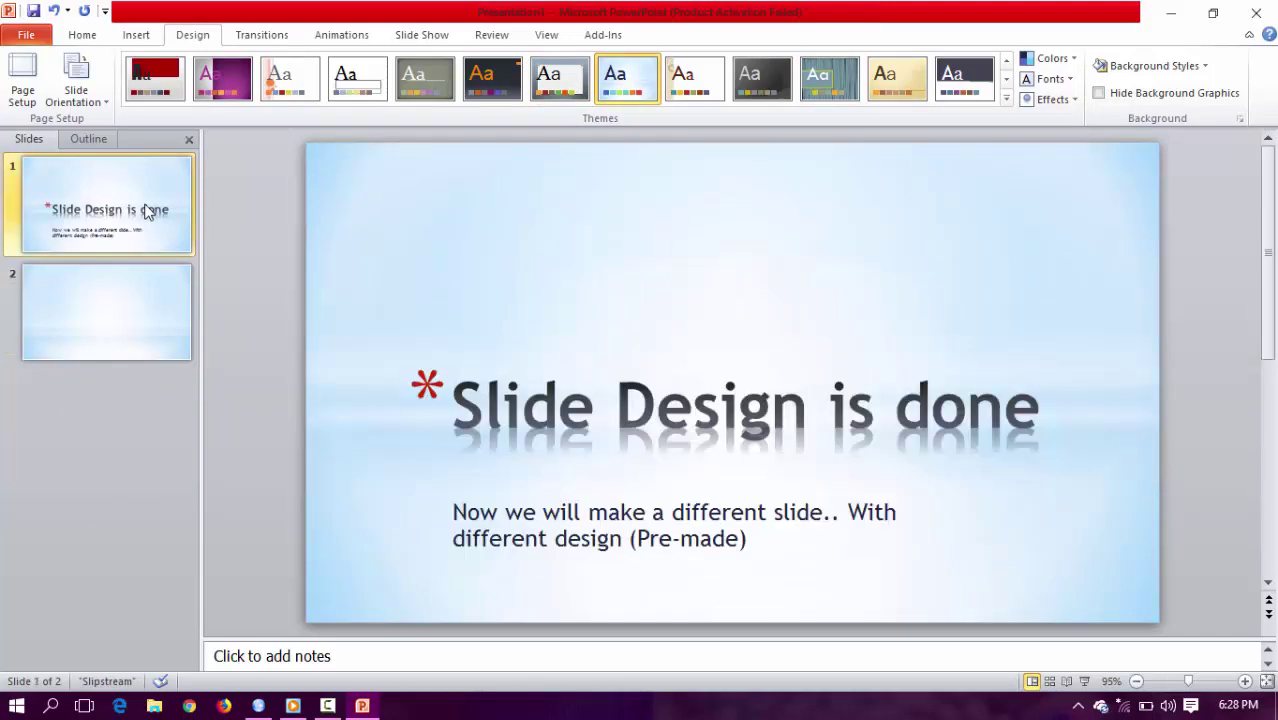
pyautogui.click(559, 78)
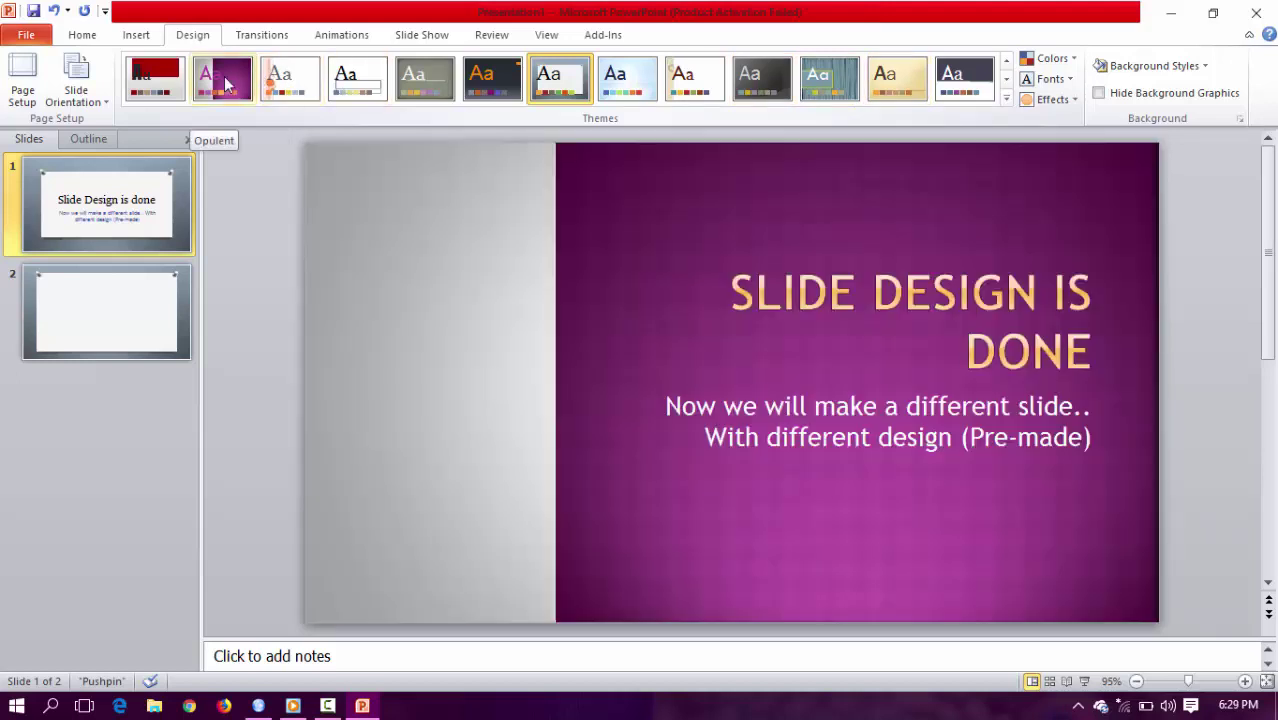
pyautogui.click(226, 85)
# Step: Start typing text into slide 2's content placeholder
pyautogui.click(126, 291)
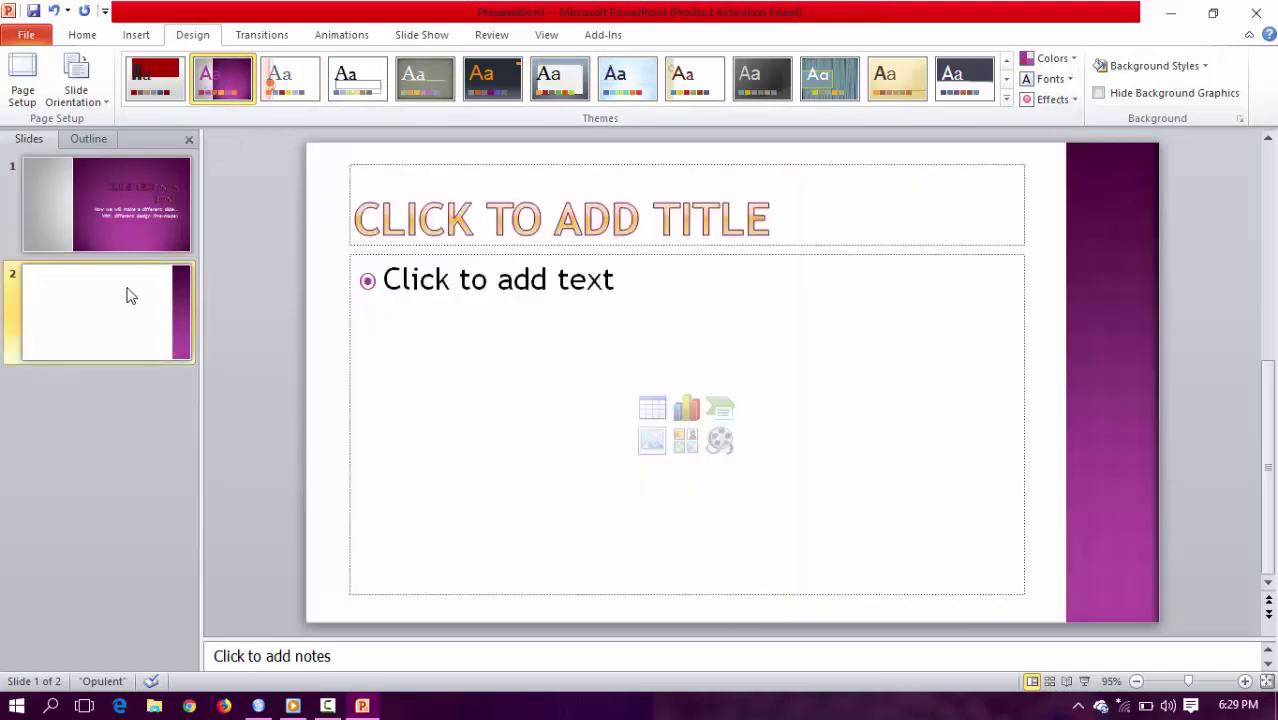
pyautogui.click(744, 420)
pyautogui.write('W')
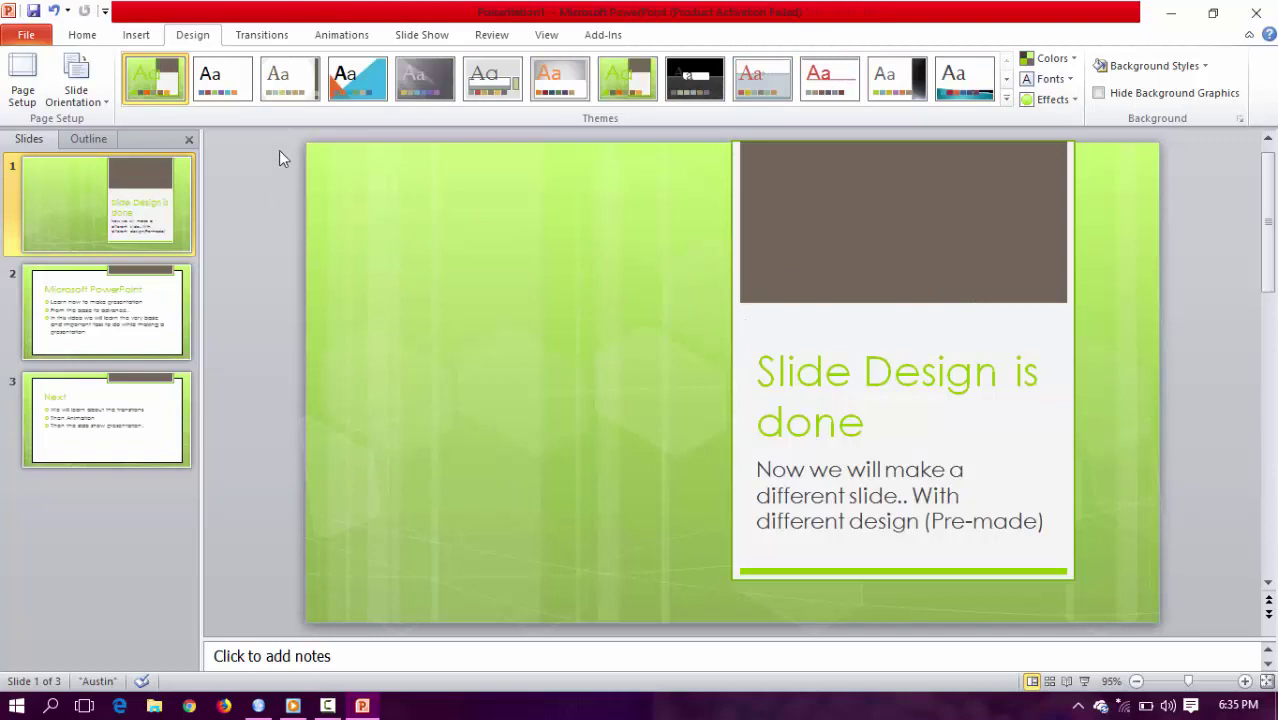
pyautogui.moveTo(279, 158); pyautogui.dragTo(1180, 615)
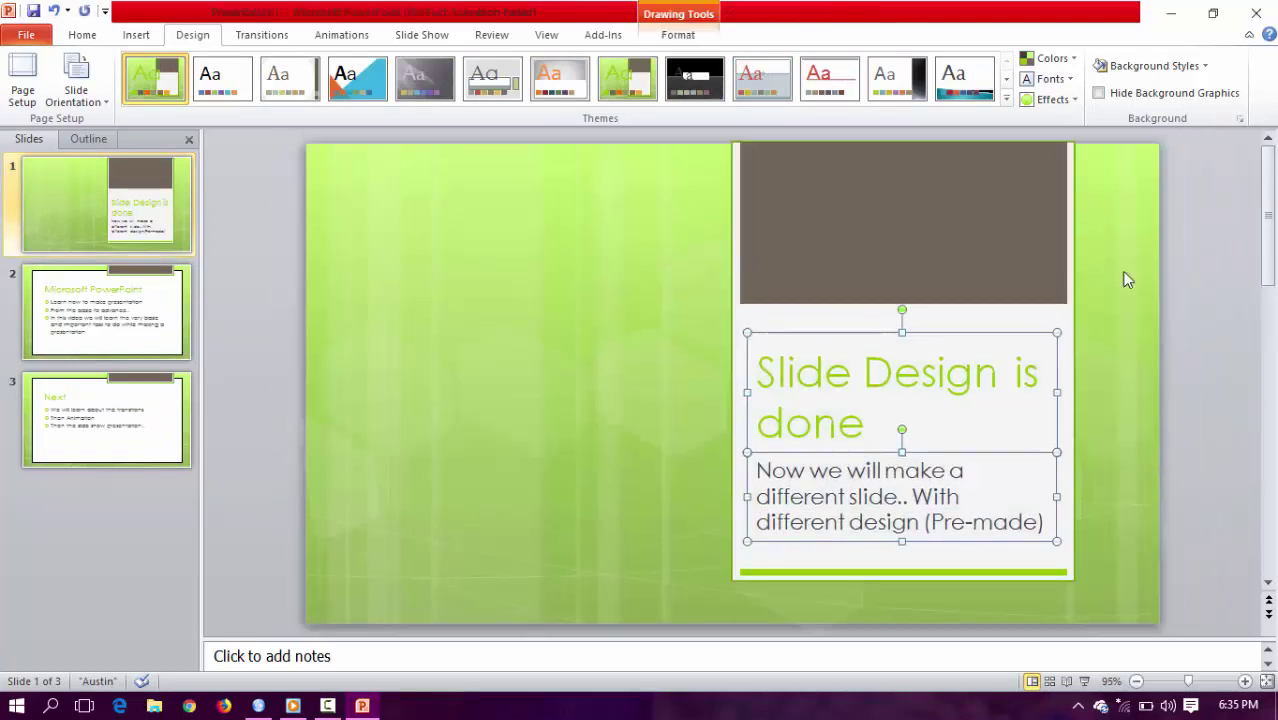
pyautogui.click(1127, 279)
pyautogui.click(625, 72)
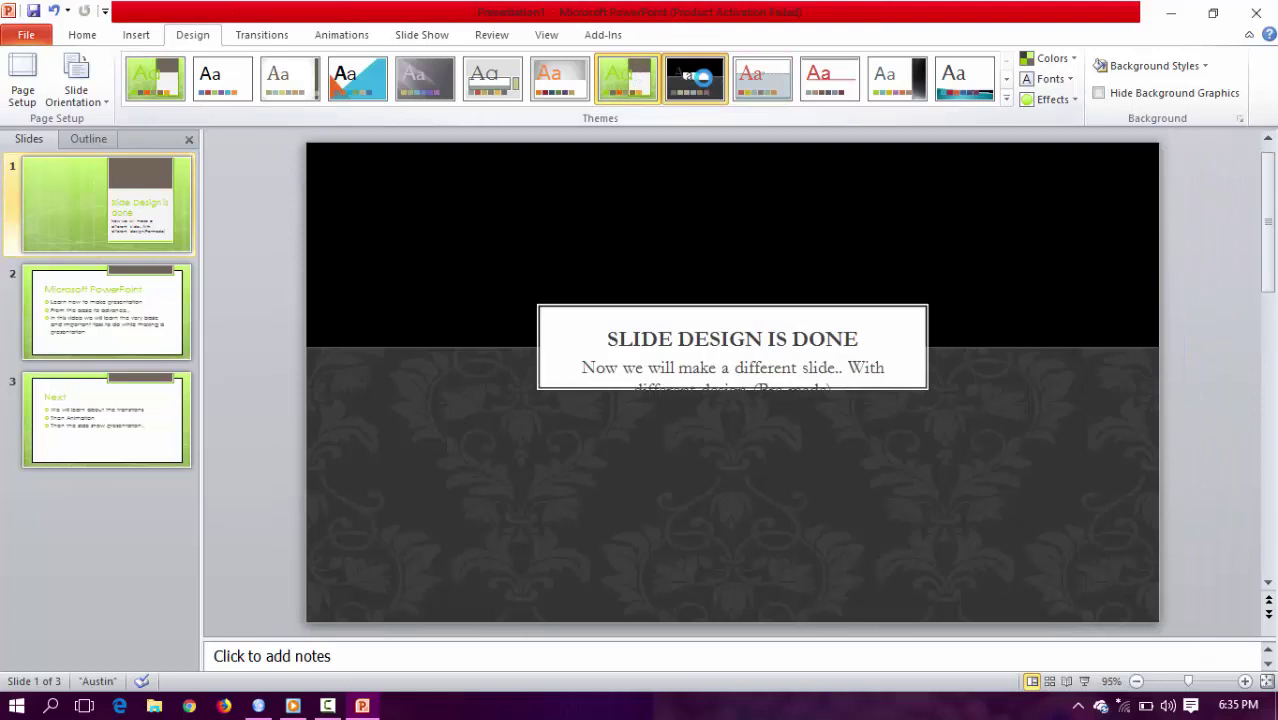
pyautogui.click(705, 84)
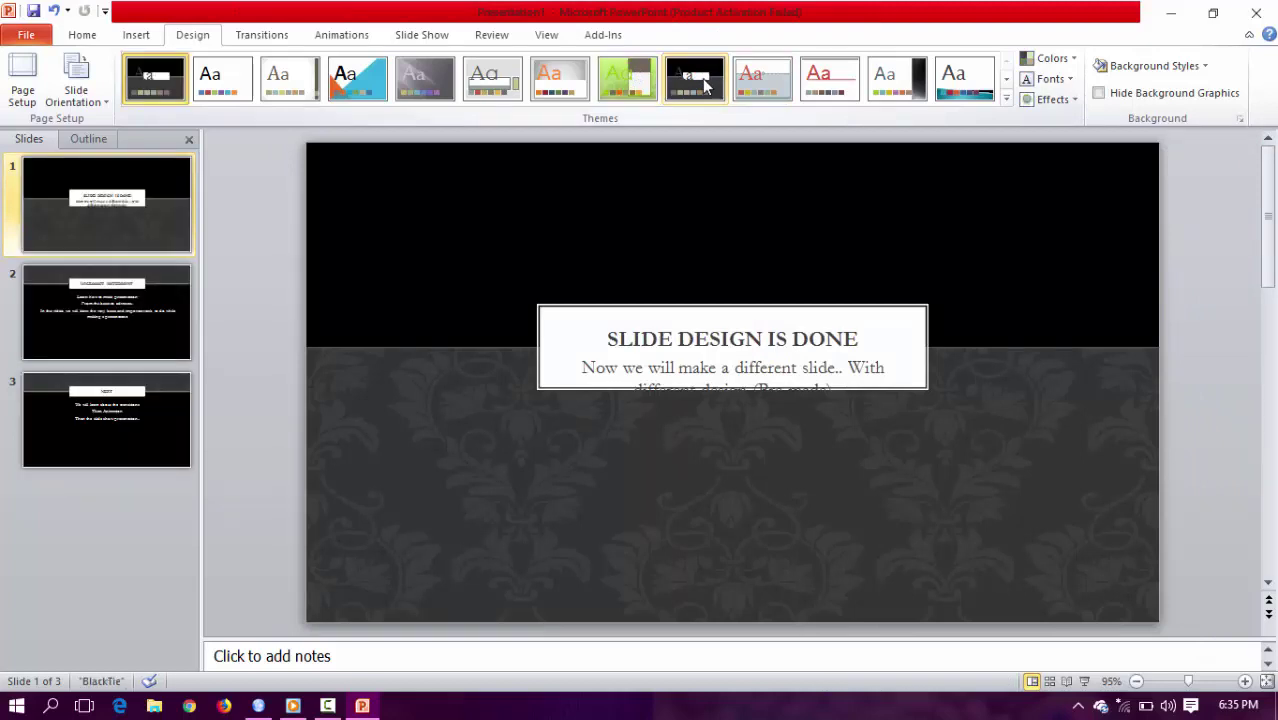
pyautogui.click(643, 91)
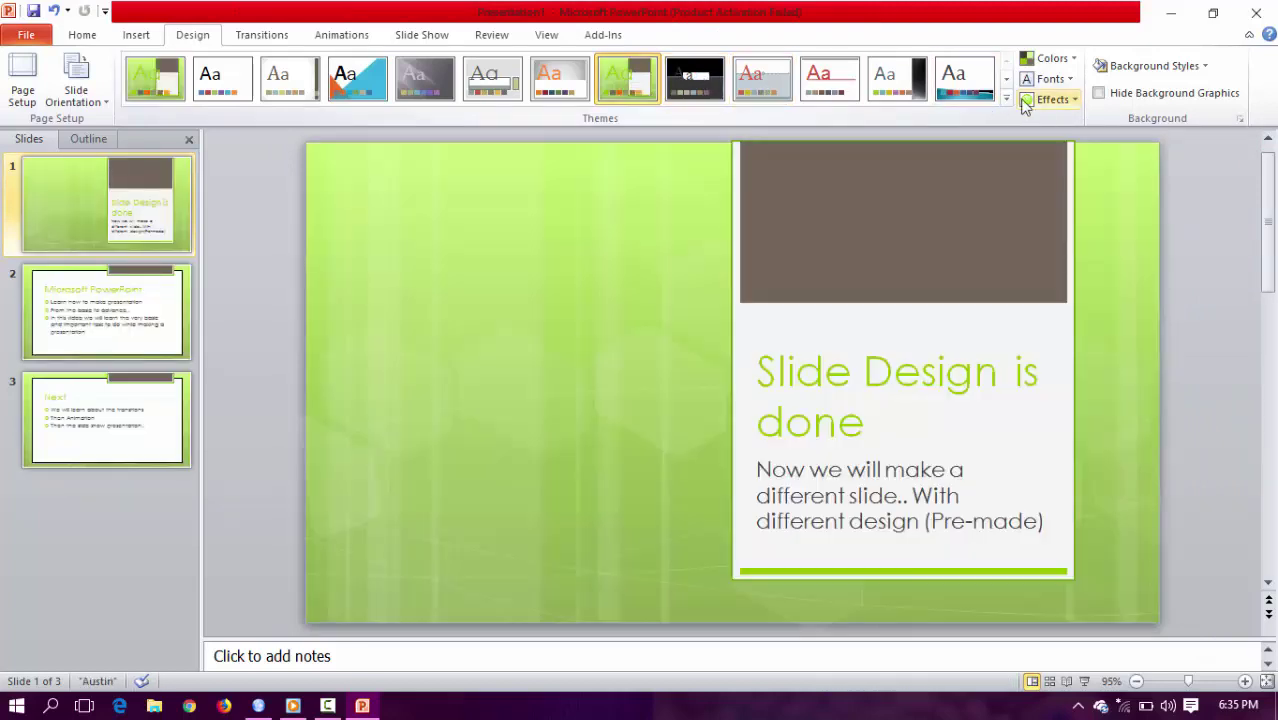
pyautogui.click(1052, 58)
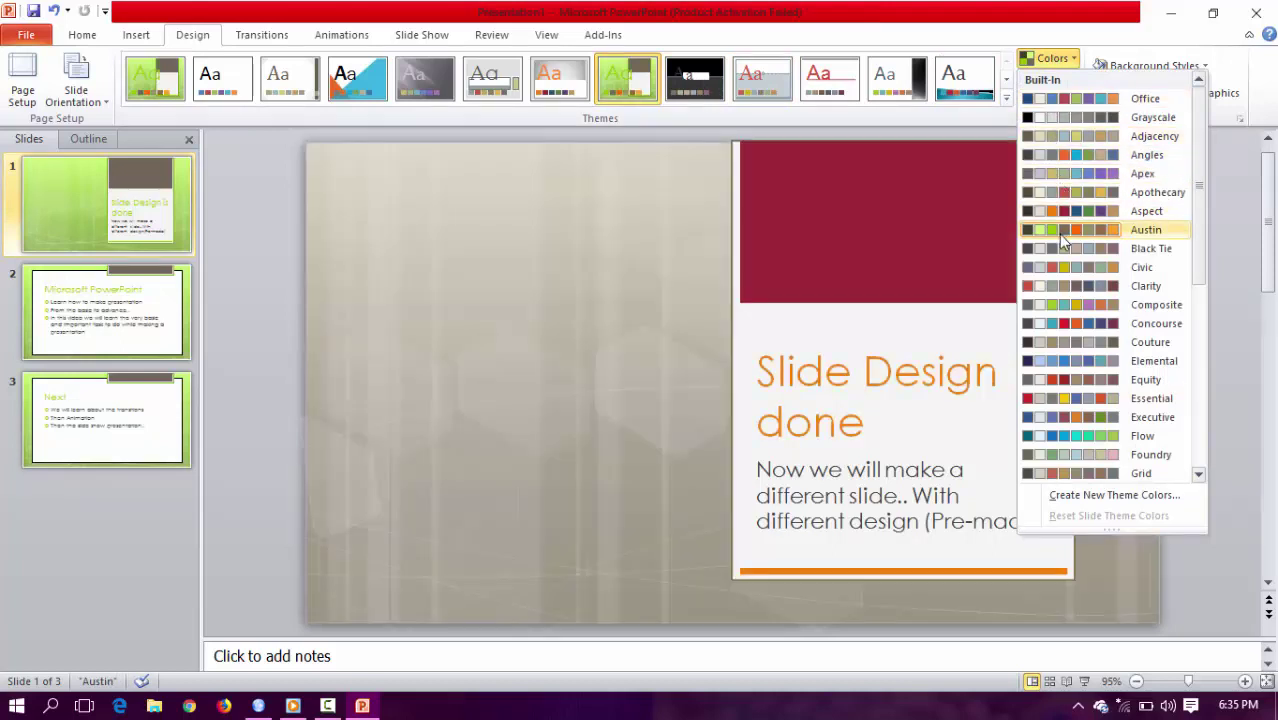
pyautogui.click(1062, 217)
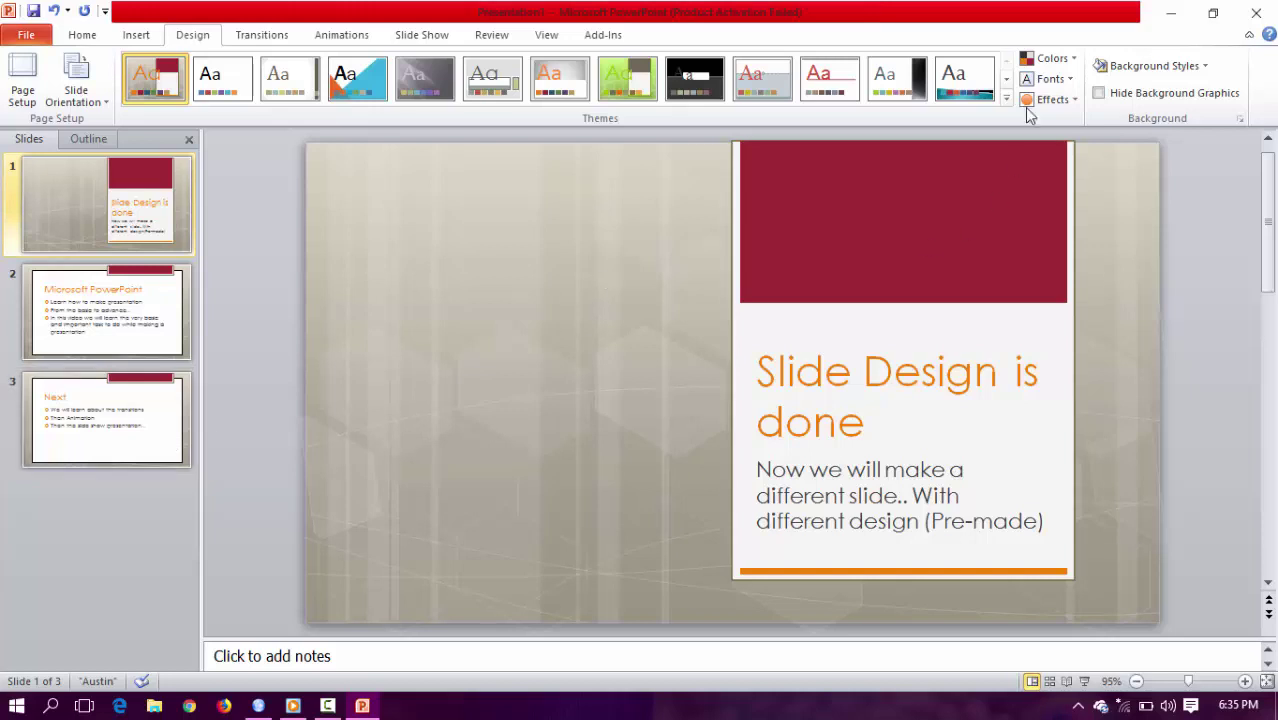
pyautogui.click(1050, 58)
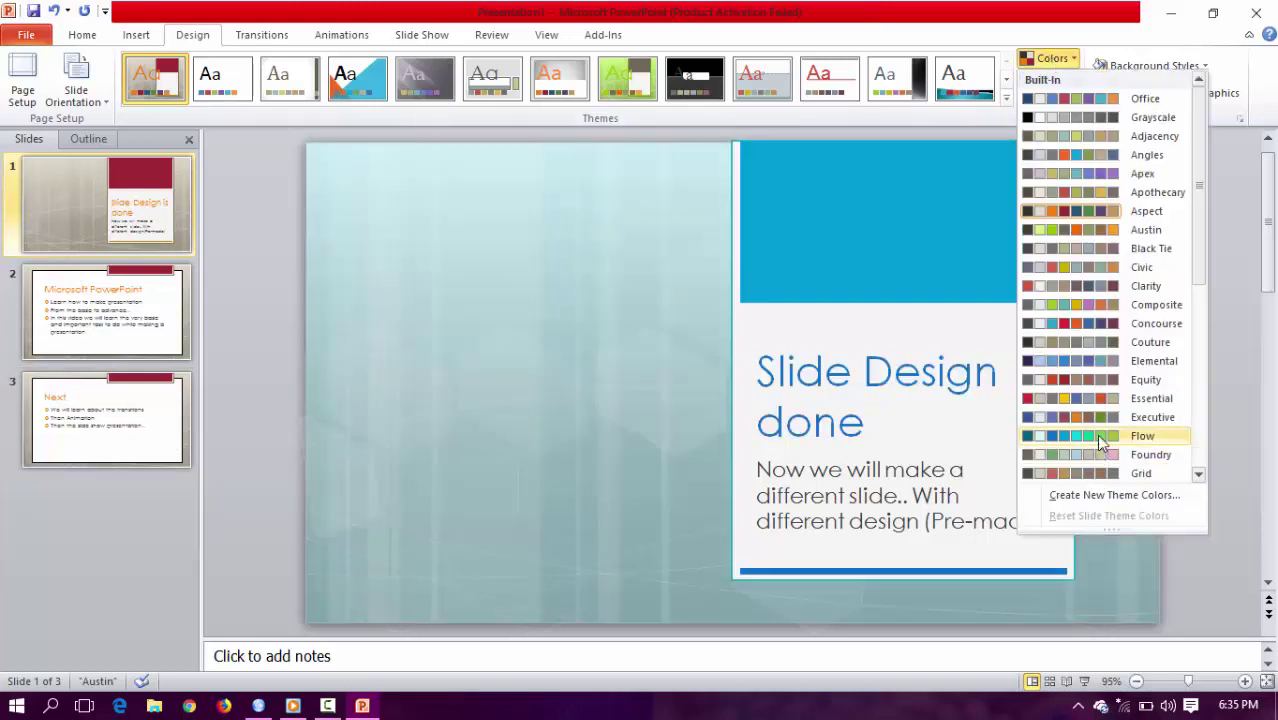
pyautogui.click(1100, 441)
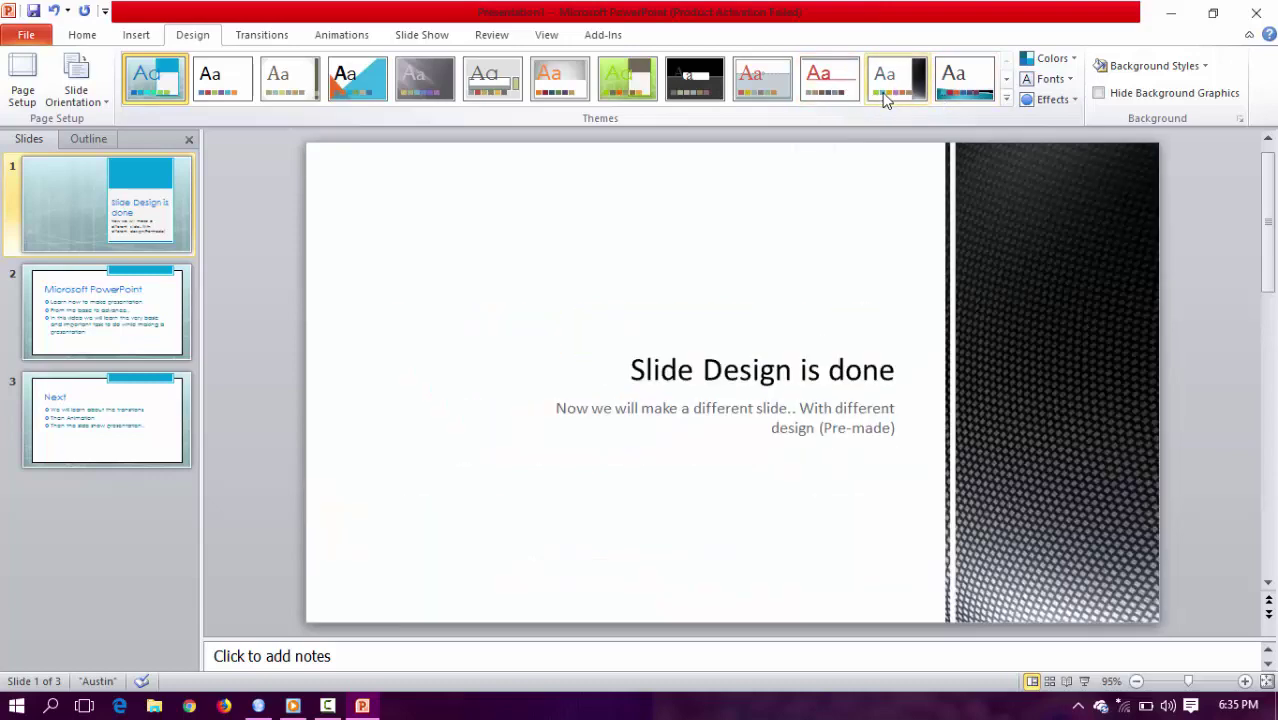
pyautogui.click(884, 100)
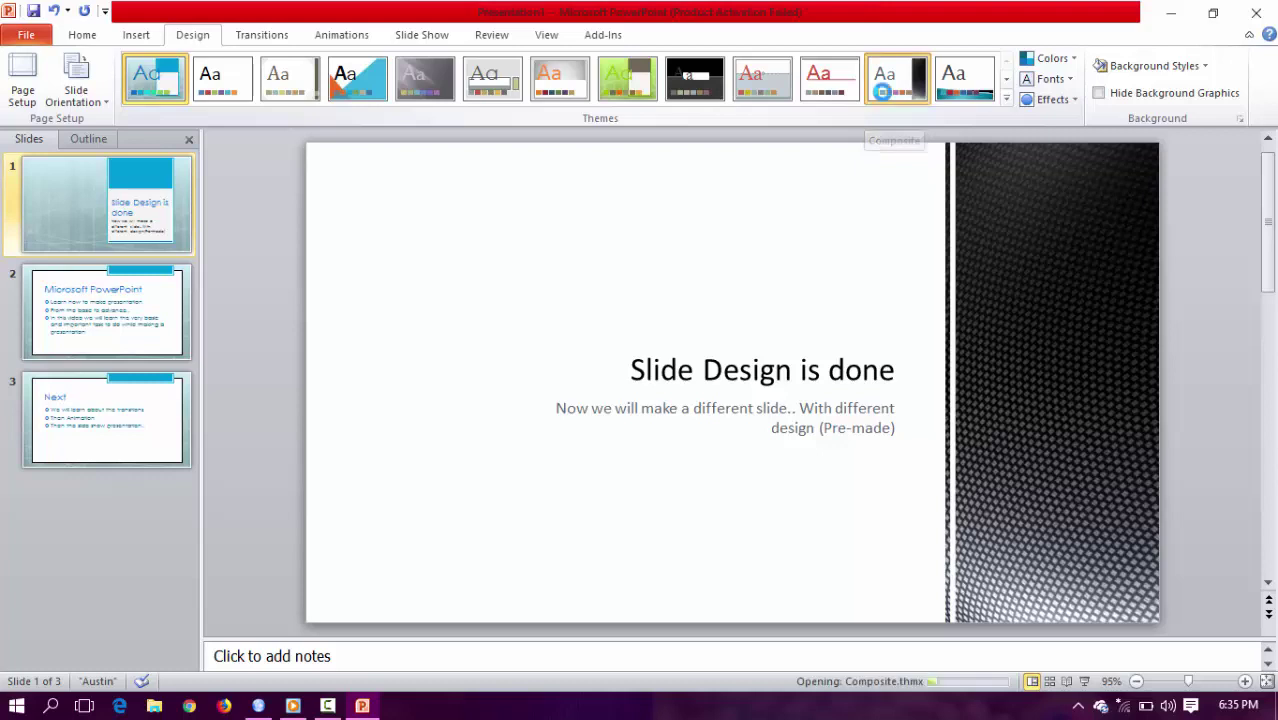
pyautogui.click(131, 402)
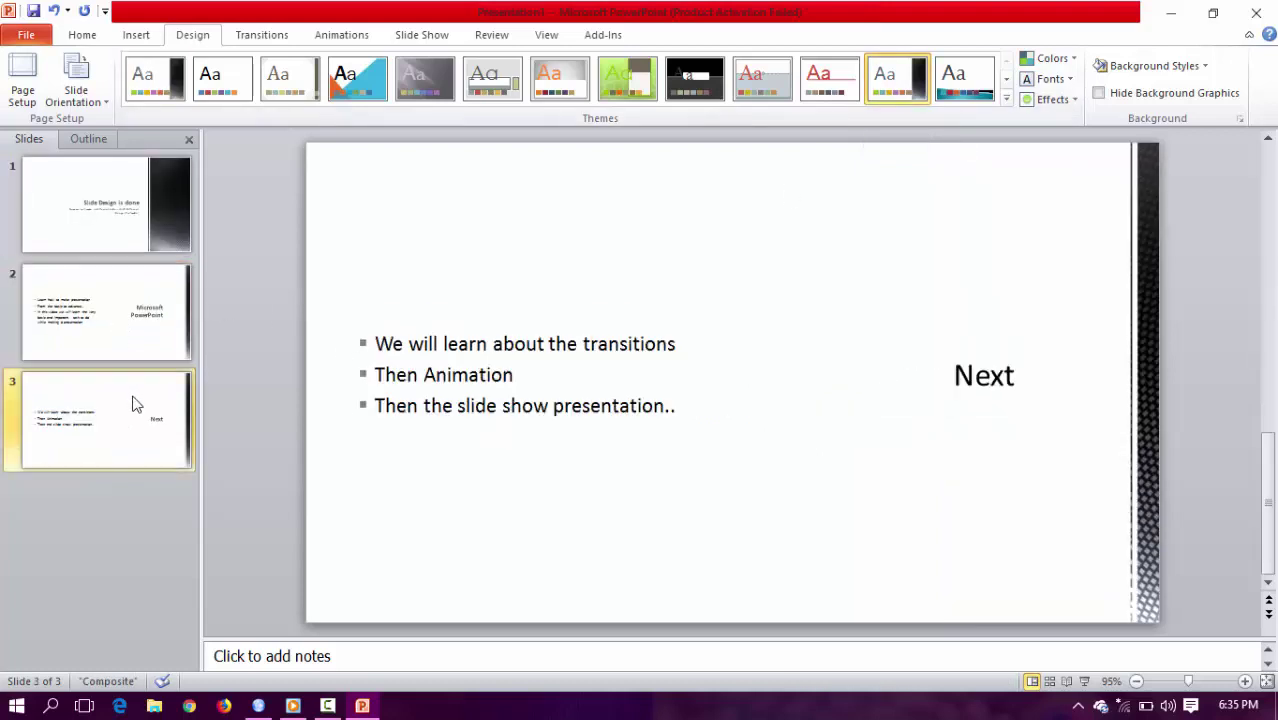
pyautogui.click(172, 216)
pyautogui.click(636, 85)
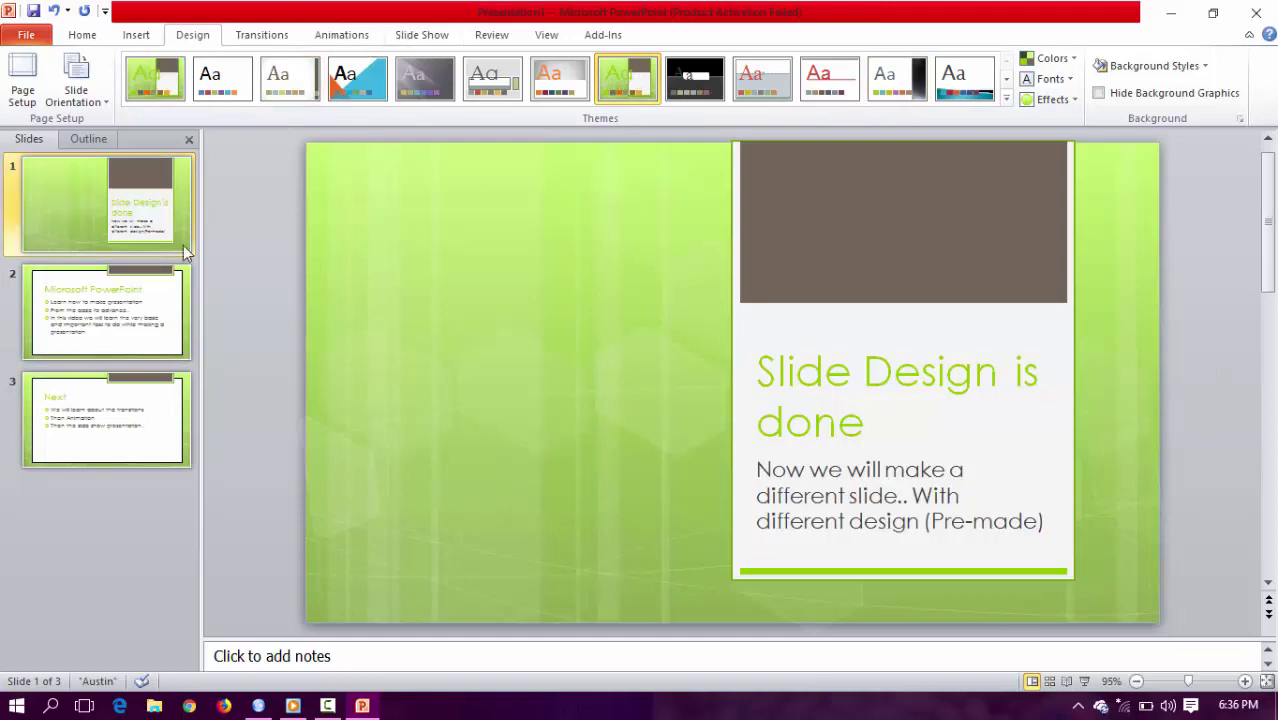
# Step: On slide 2, select the 'Microsoft PowerPoint' title and each of its three bullet lines
pyautogui.click(157, 304)
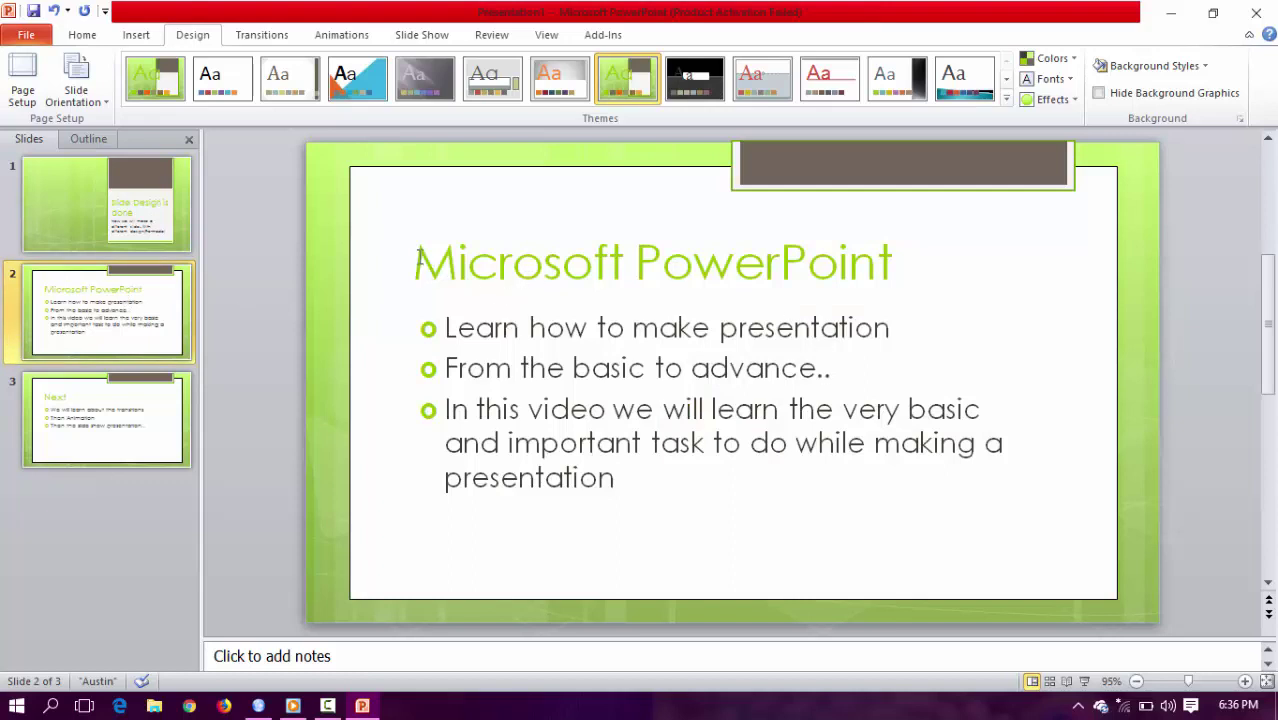
pyautogui.moveTo(418, 260); pyautogui.dragTo(741, 255)
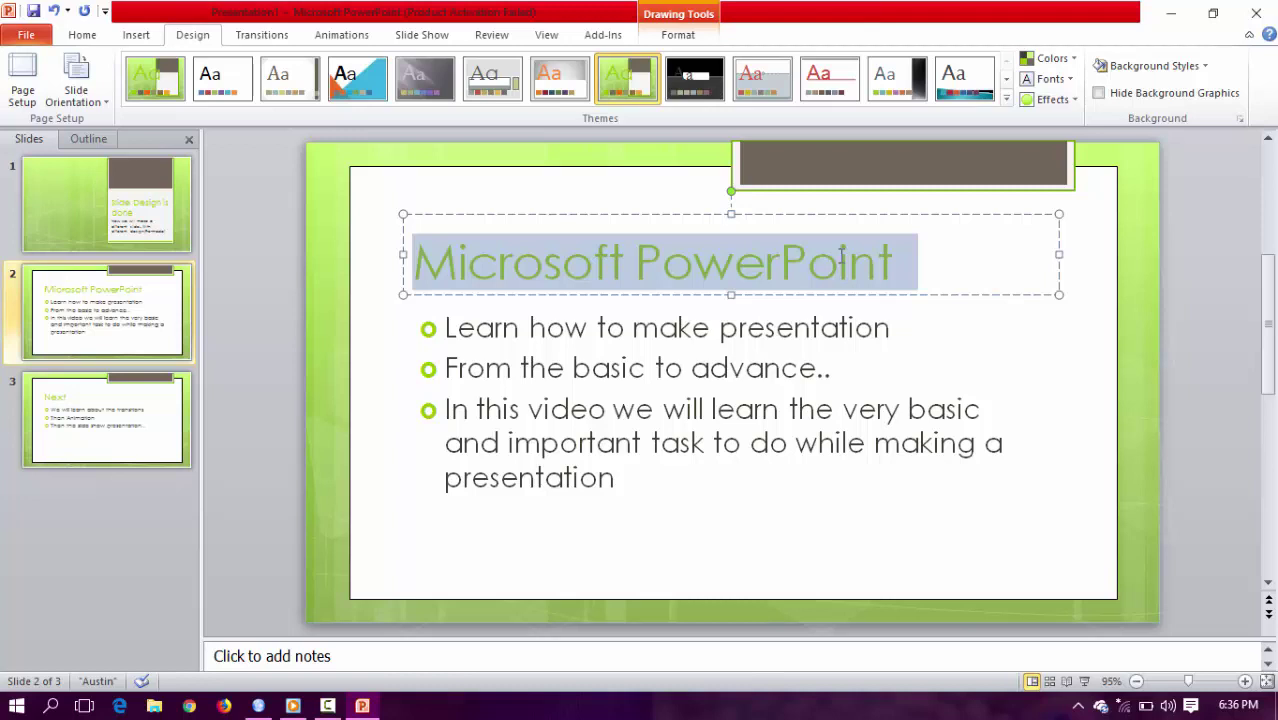
pyautogui.tripleClick(830, 330)
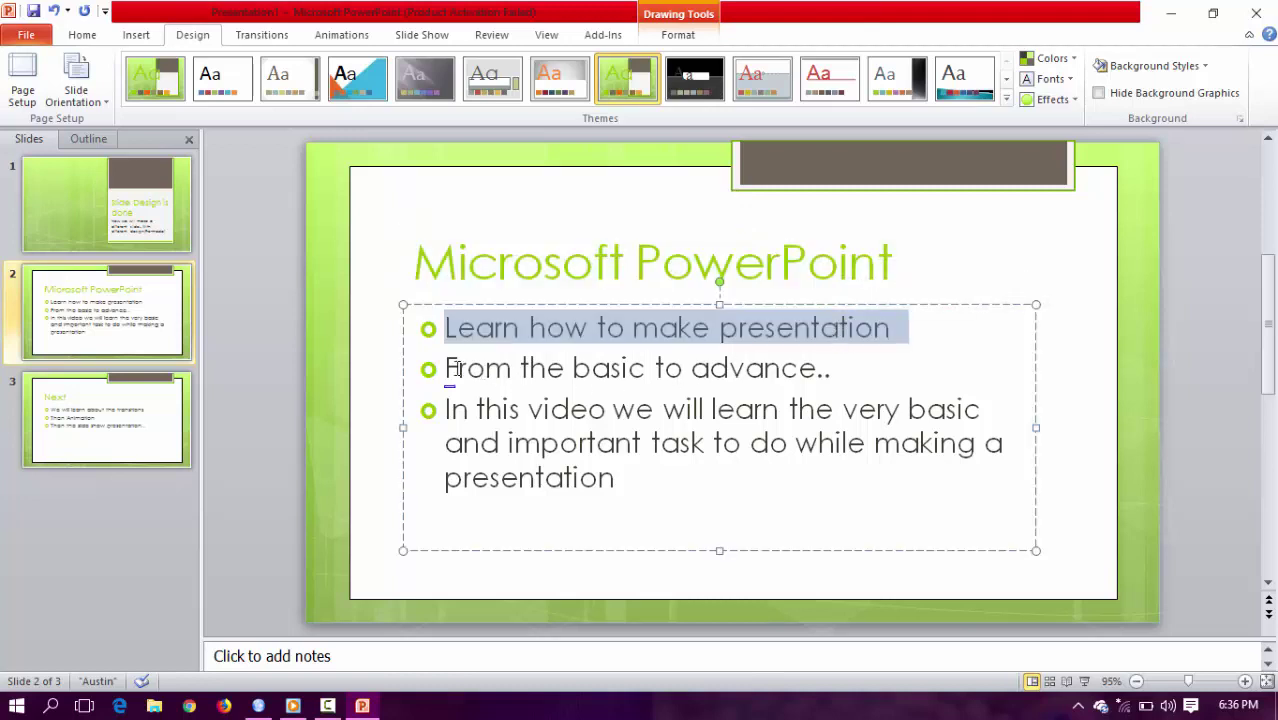
pyautogui.moveTo(446, 368); pyautogui.dragTo(716, 362)
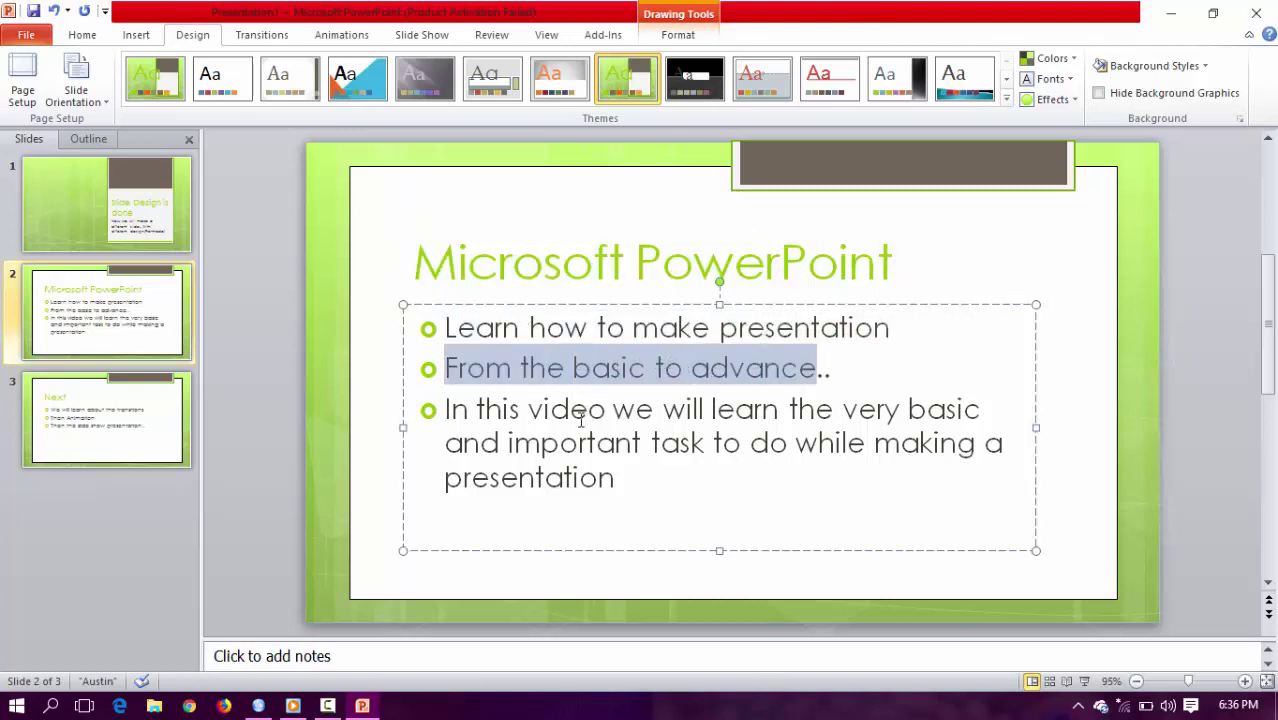
pyautogui.moveTo(446, 410)
pyautogui.mouseDown()
pyautogui.moveTo(855, 422)
pyautogui.moveTo(661, 472)
pyautogui.mouseUp()
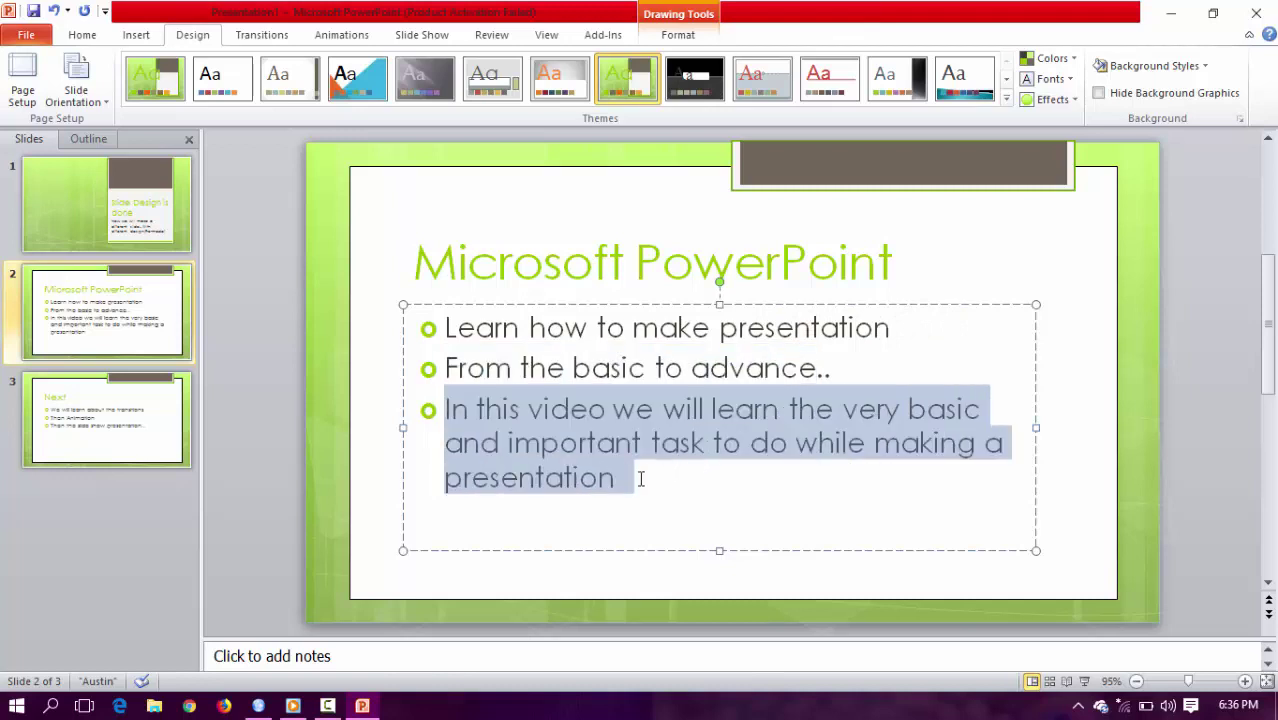
pyautogui.moveTo(641, 479); pyautogui.dragTo(622, 479)
# Step: Open slide 3 and select its 'Next' title and first bullet line
pyautogui.click(148, 423)
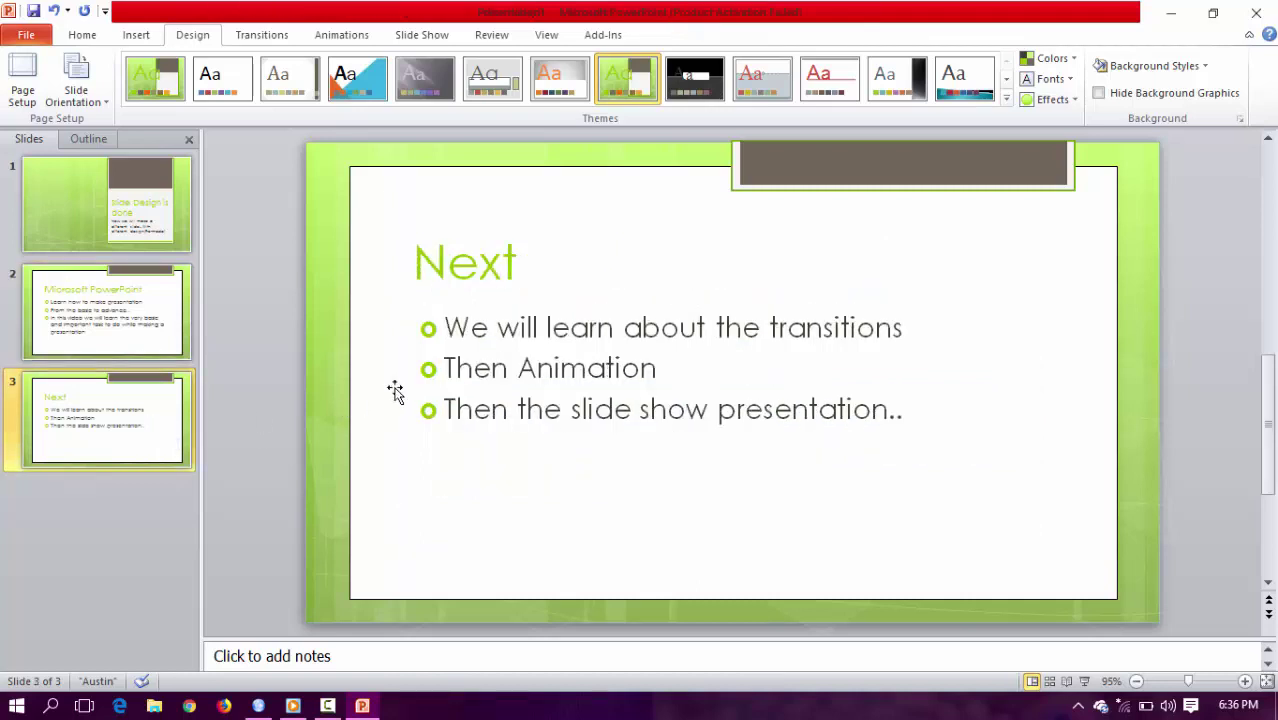
pyautogui.click(447, 262)
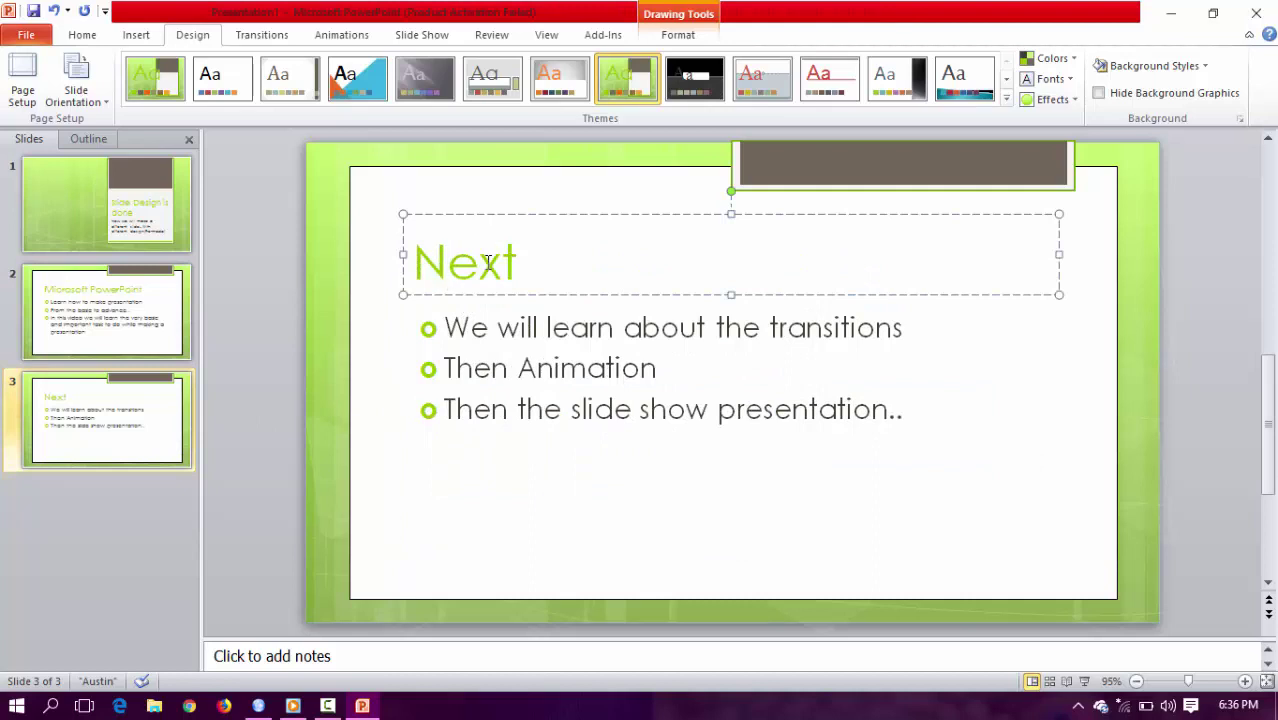
pyautogui.doubleClick(488, 262)
pyautogui.tripleClick(478, 329)
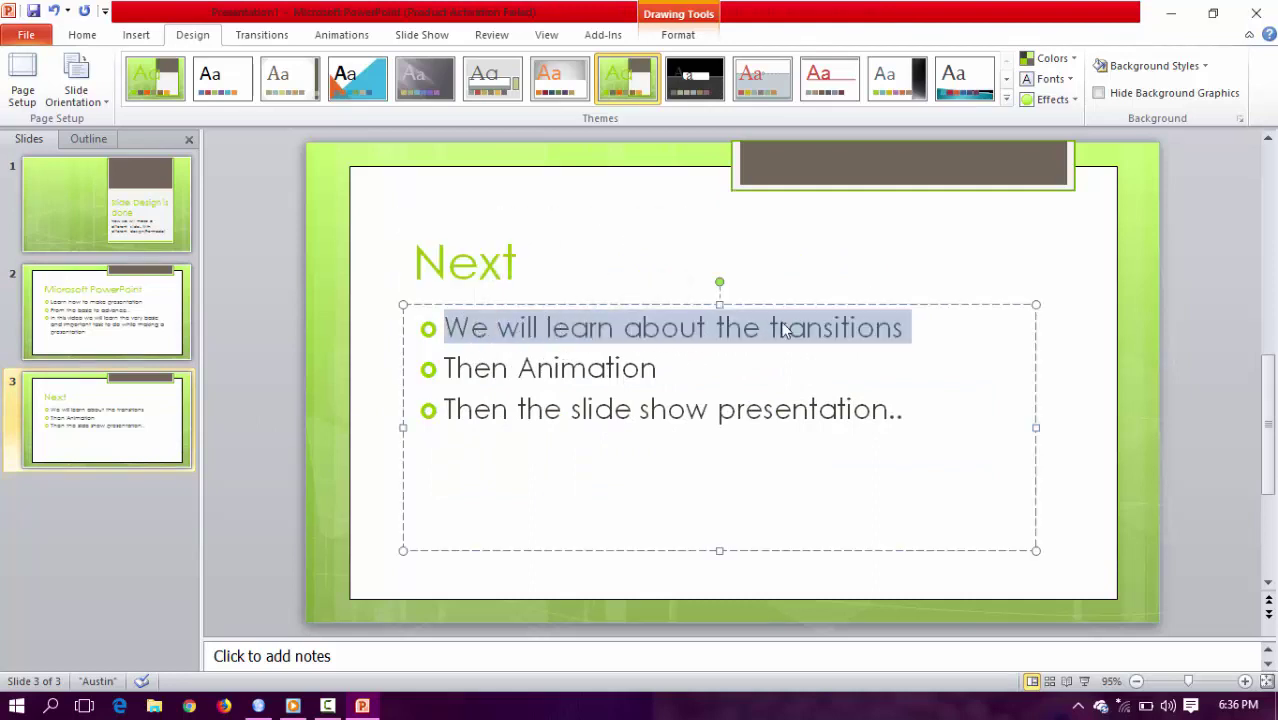
# Step: Give slide 3 an Uncover transition and a Fly In animation on the 'Then Animation' bullet
pyautogui.click(275, 36)
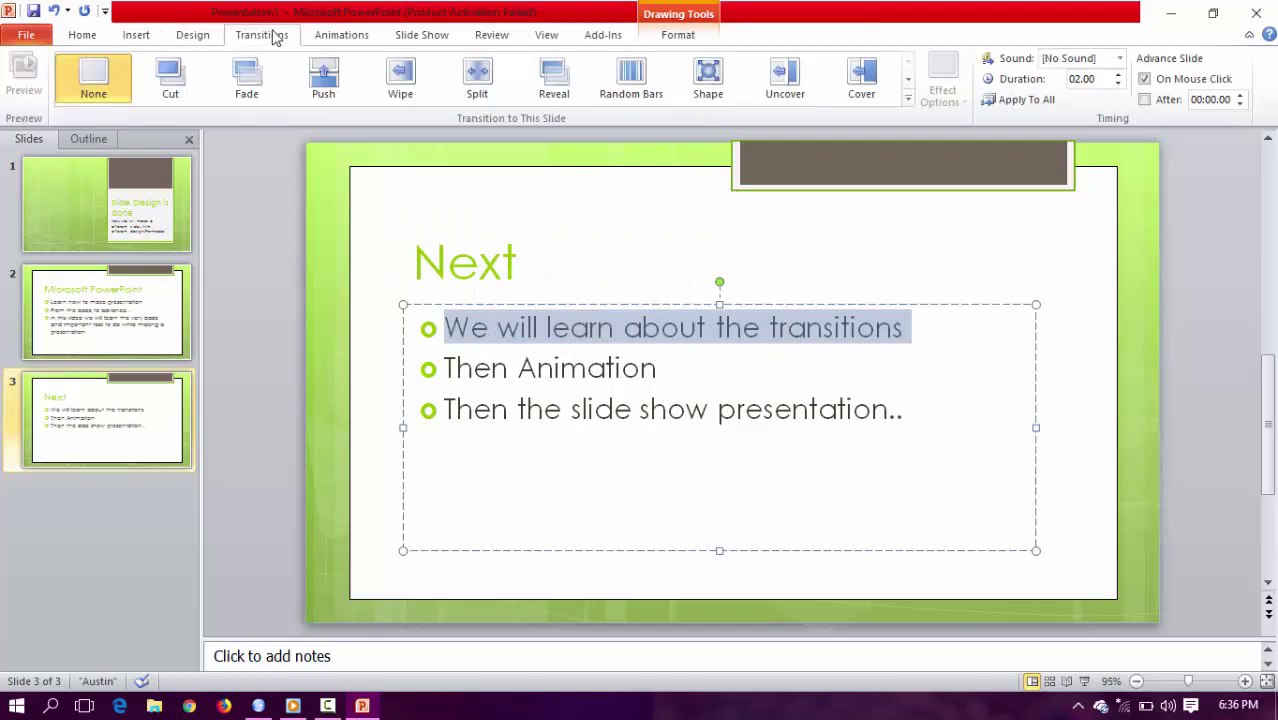
pyautogui.click(785, 92)
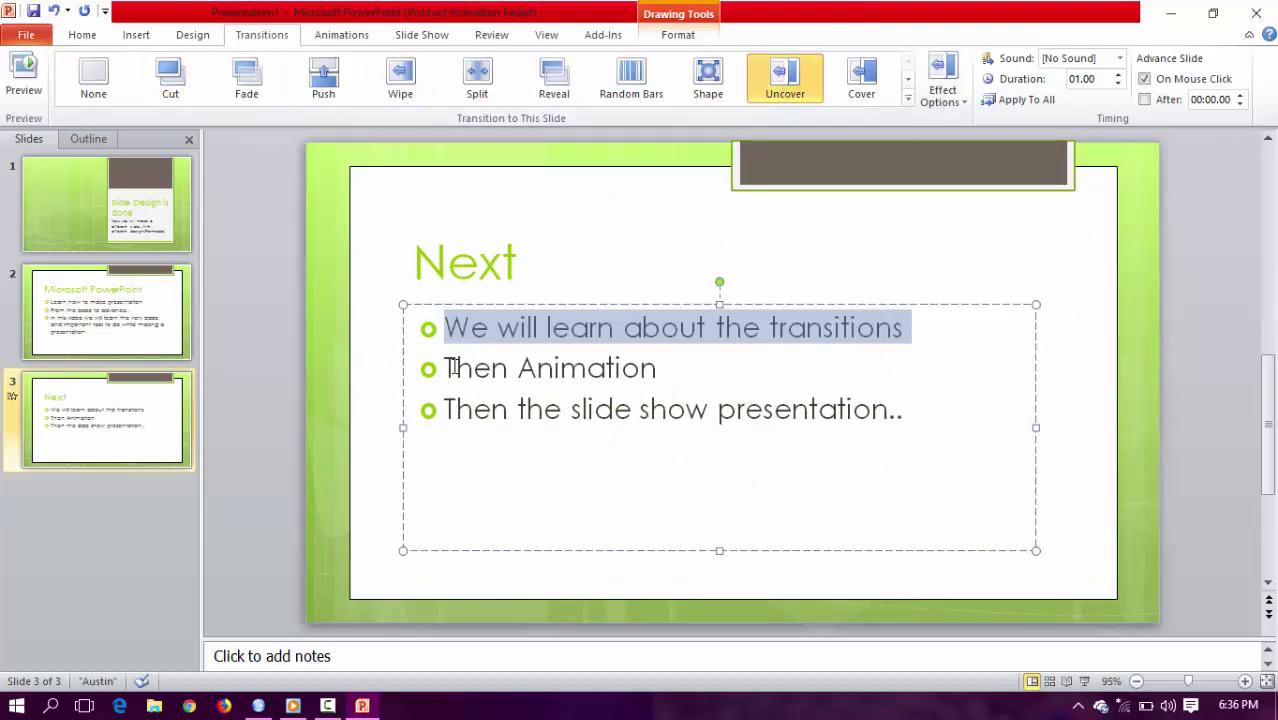
pyautogui.moveTo(449, 366); pyautogui.dragTo(568, 366)
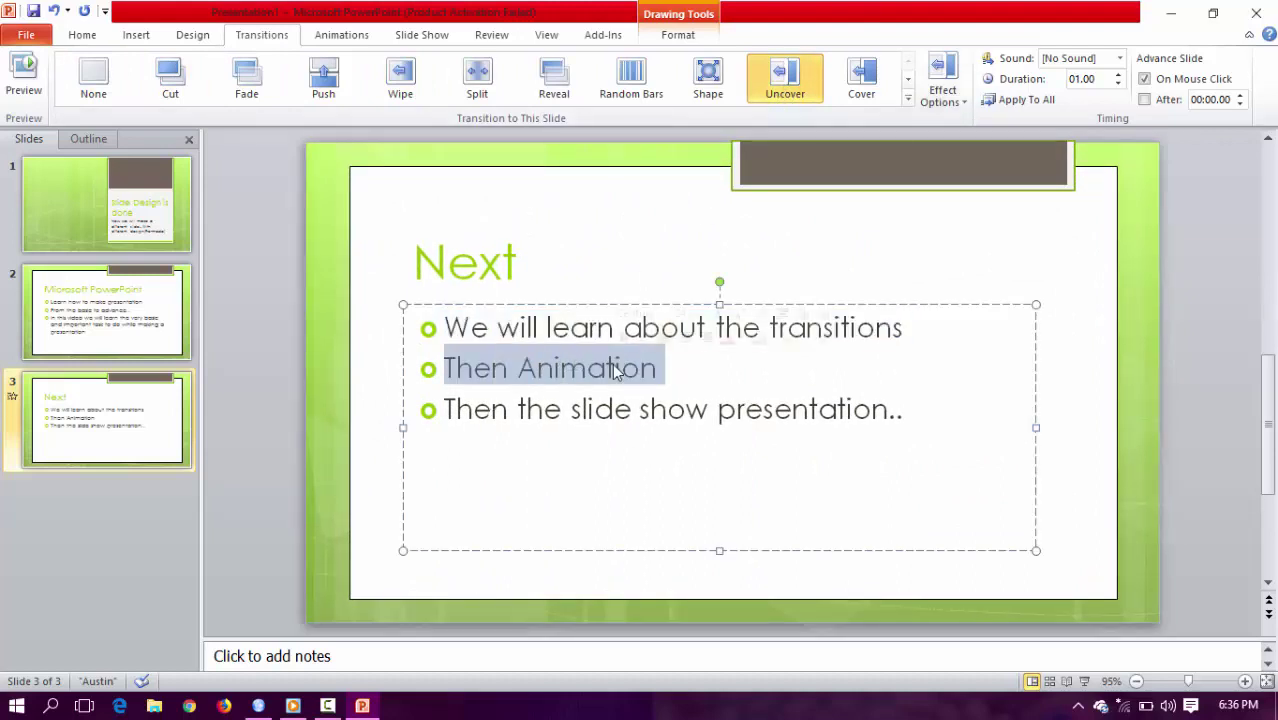
pyautogui.click(343, 36)
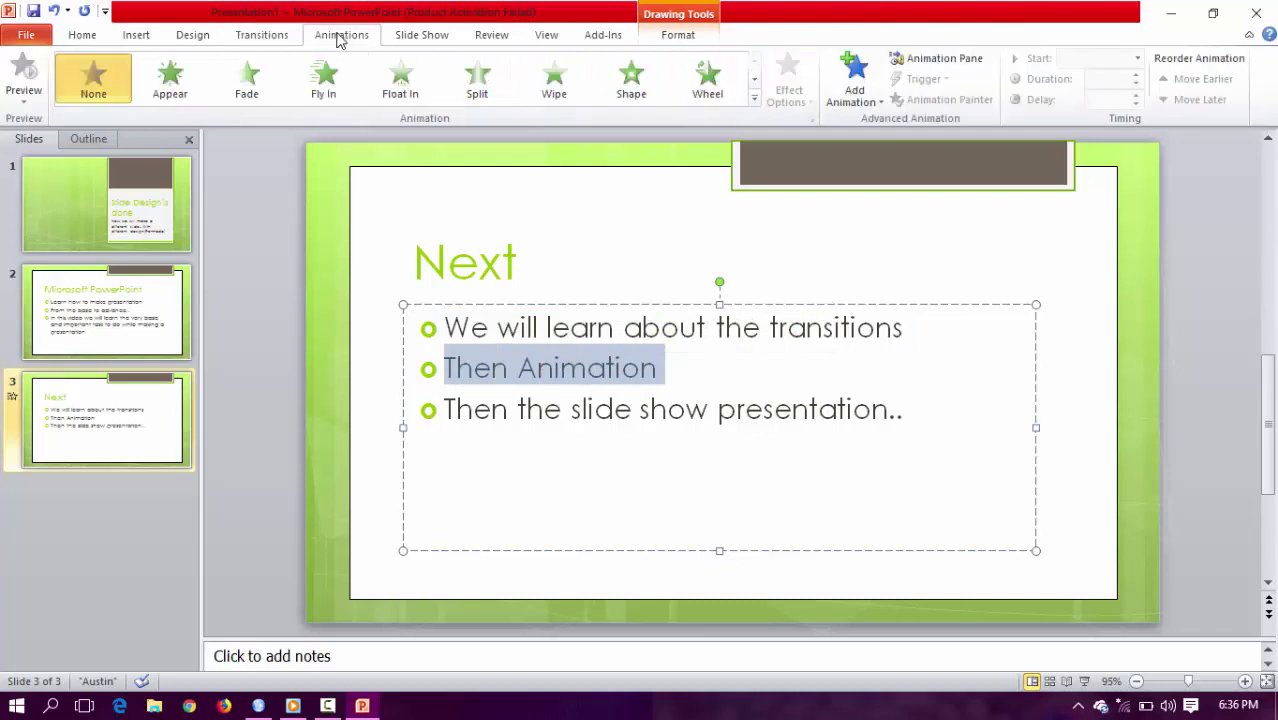
pyautogui.click(325, 85)
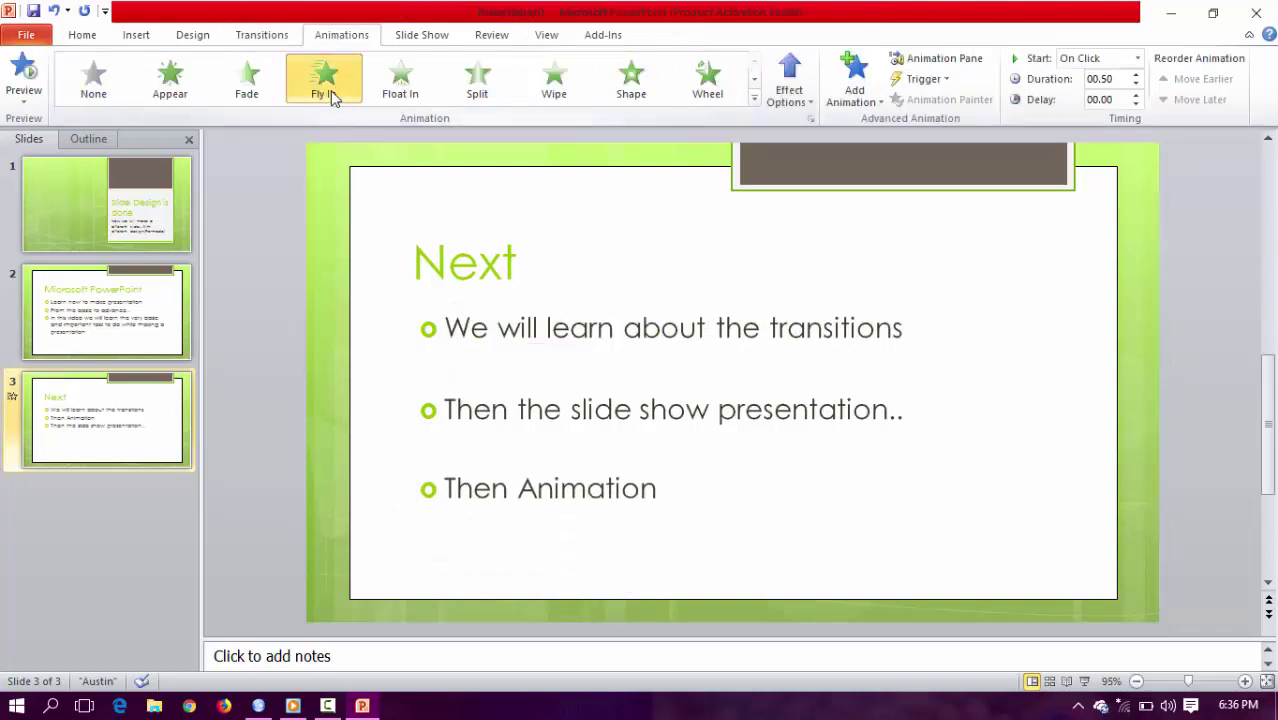
# Step: Run the slide show from slide 3 and advance so 'Then Animation' flies in
pyautogui.click(618, 412)
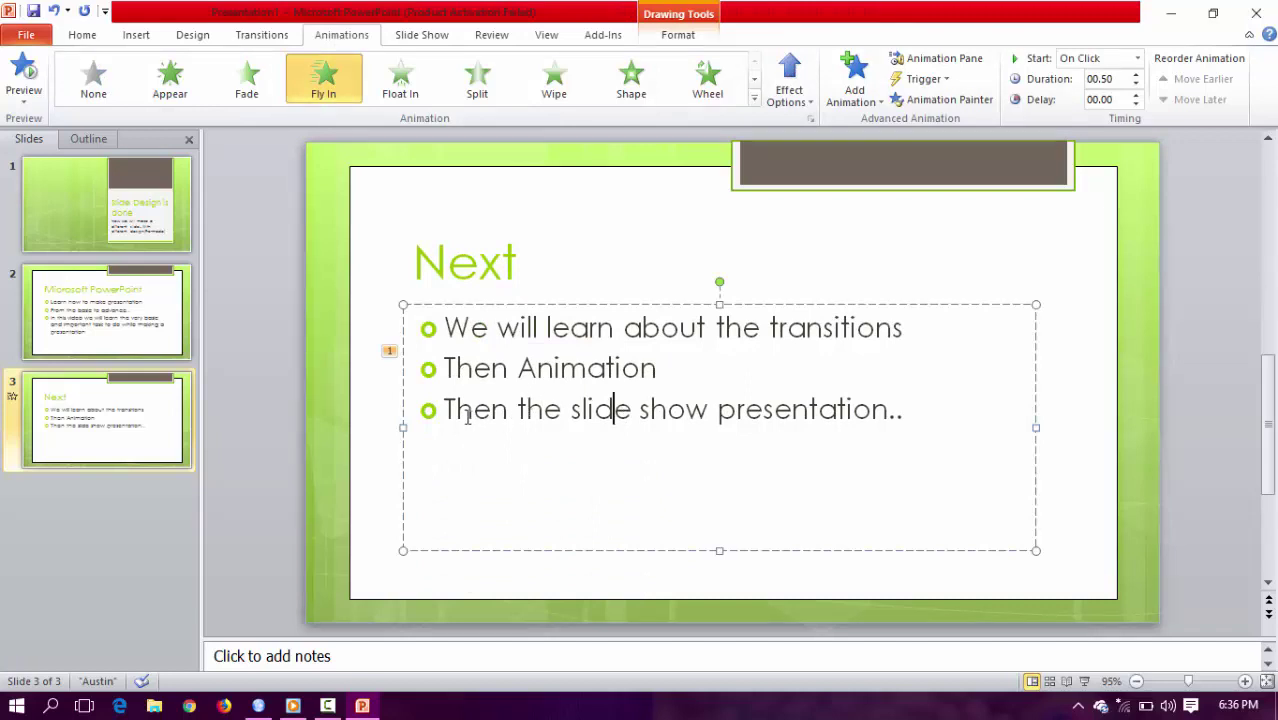
pyautogui.moveTo(445, 404)
pyautogui.mouseDown()
pyautogui.moveTo(847, 397)
pyautogui.moveTo(912, 408)
pyautogui.mouseUp()
pyautogui.click(414, 36)
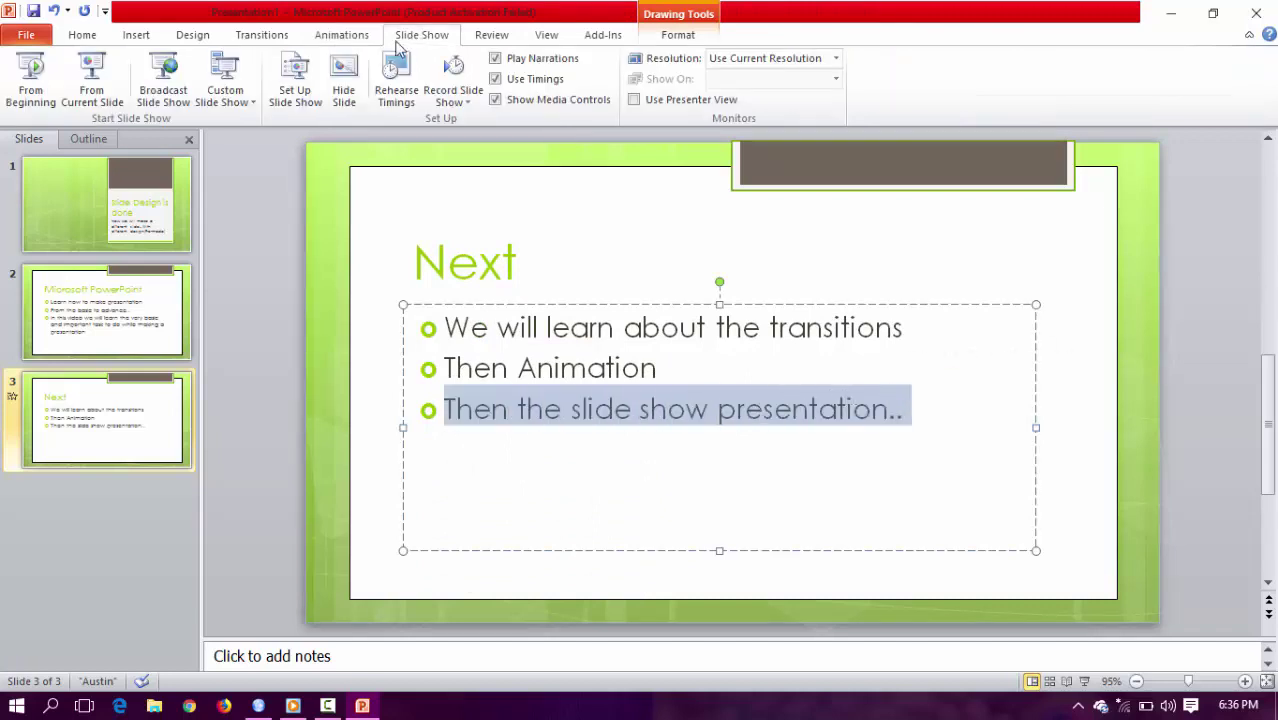
pyautogui.click(104, 95)
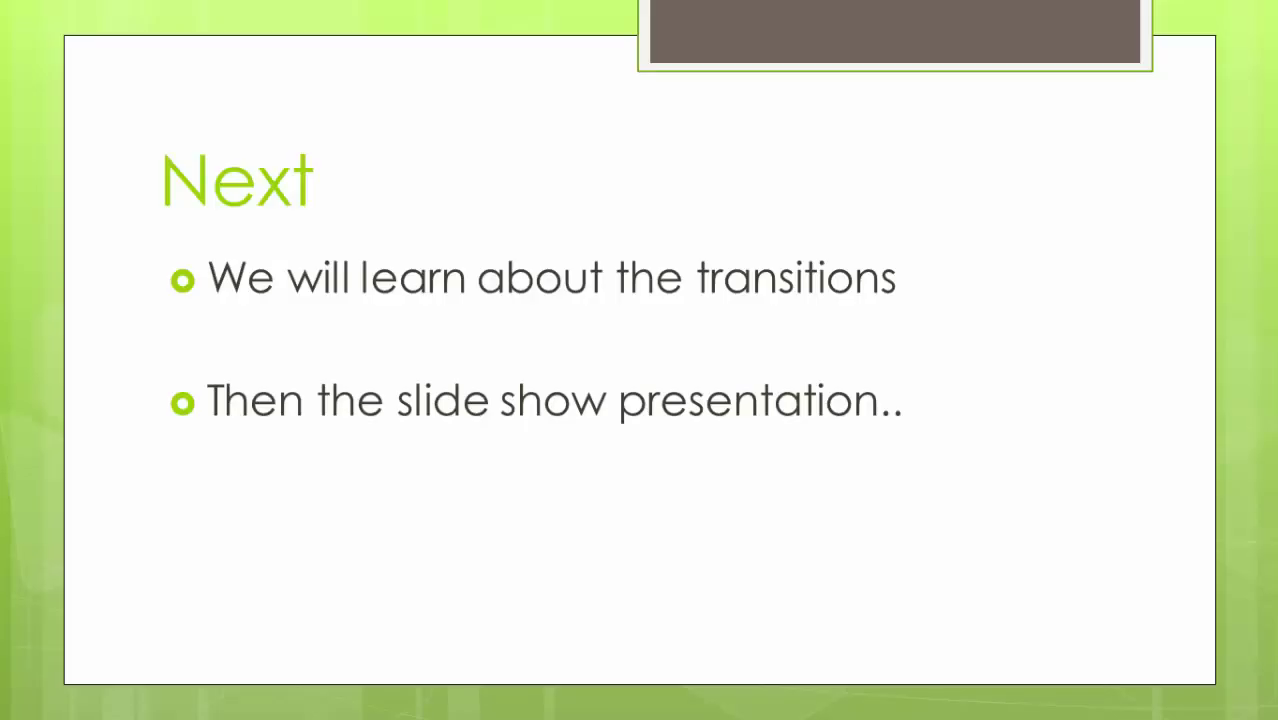
pyautogui.click(896, 166)
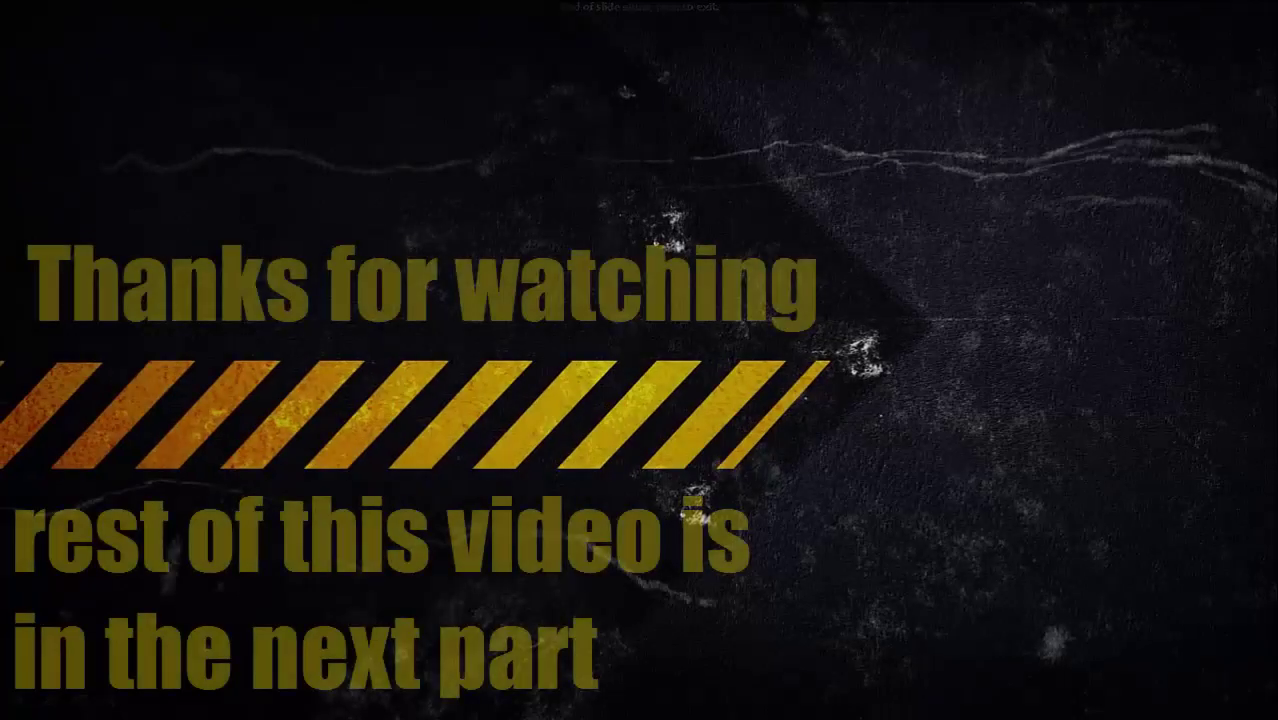